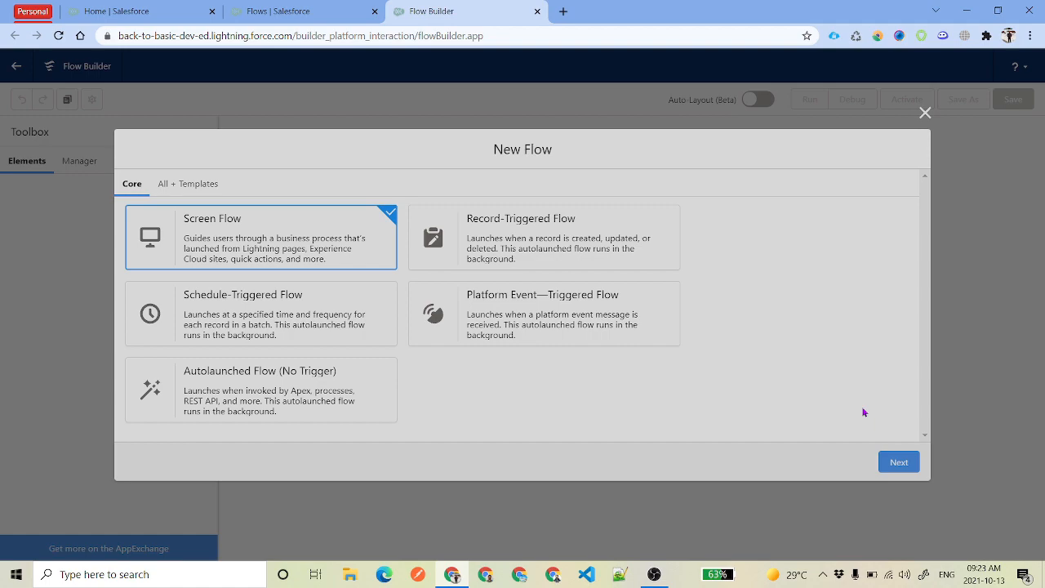
Open the Opportunities list and start a new opportunity in the Salesforce tab
{"action": "left_click", "coordinate": [110, 10]}
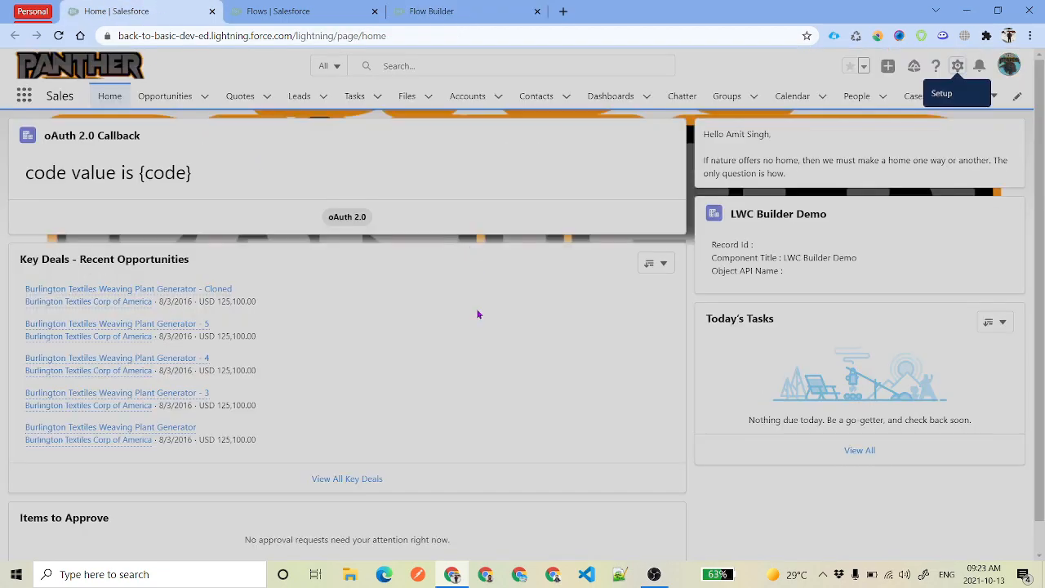
{"action": "left_click", "coordinate": [165, 98]}
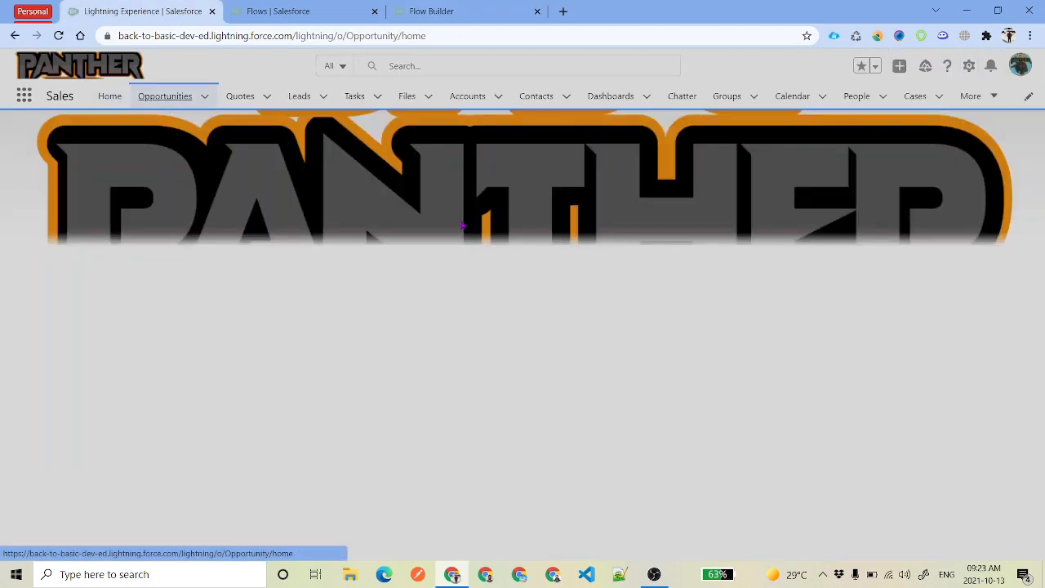
{"action": "left_click", "coordinate": [1003, 141]}
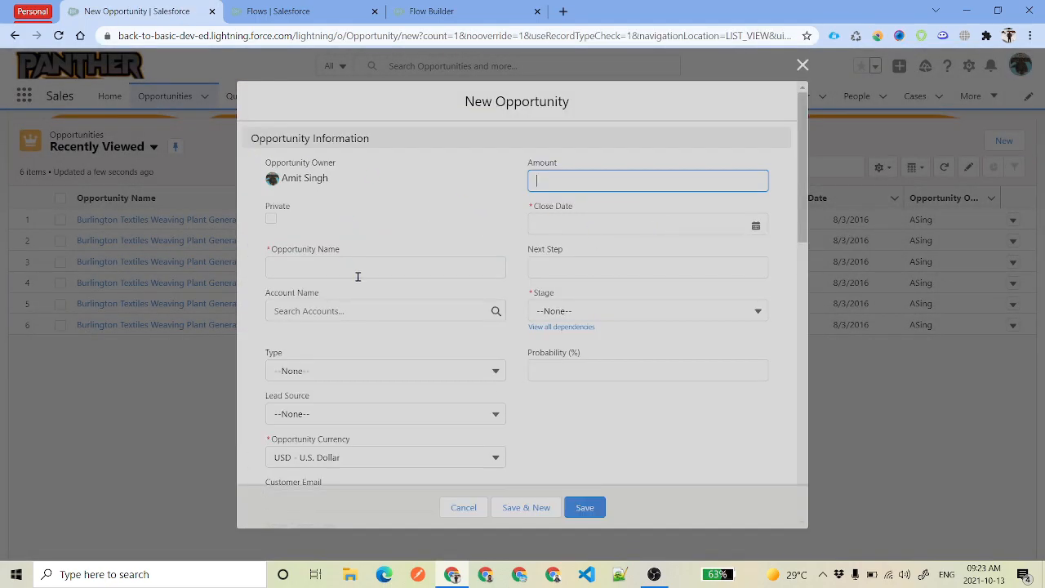
{"action": "scroll", "coordinate": [572, 397], "scroll_direction": "down", "scroll_amount": 4}
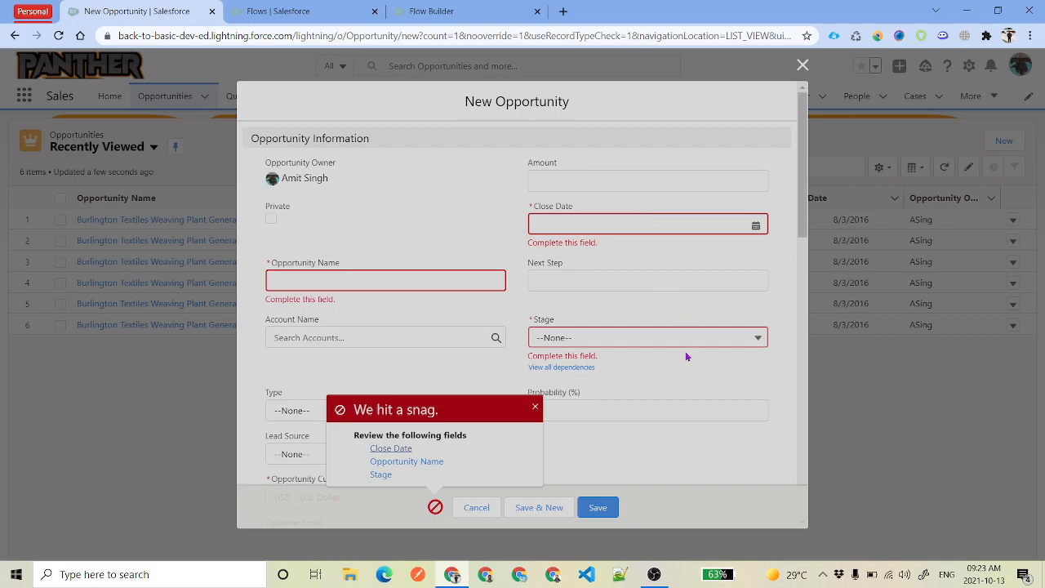
Start an auto-layout Screen Flow and add an element between Start and End
{"action": "left_click", "coordinate": [470, 10]}
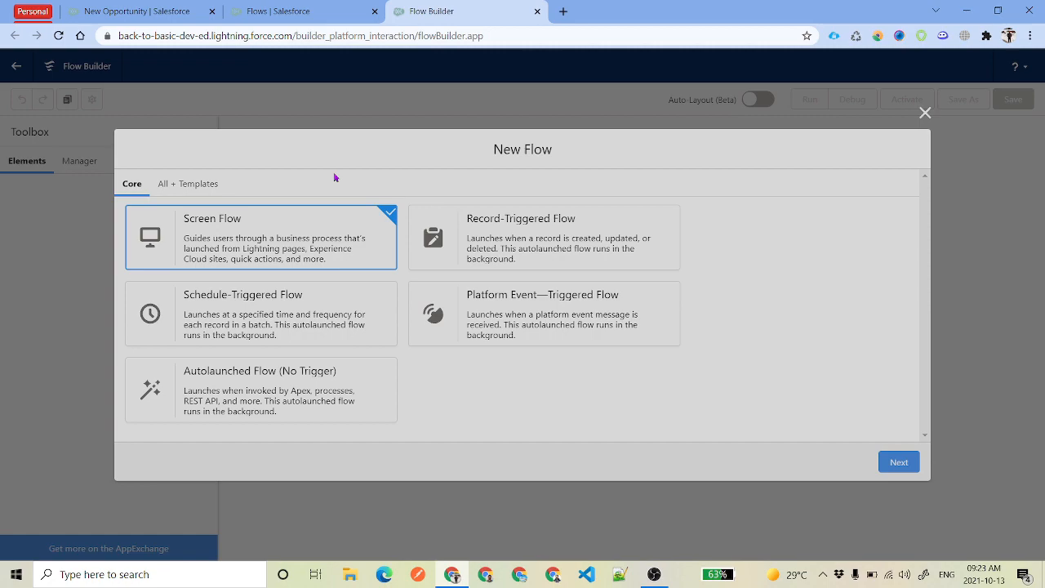
{"action": "left_click", "coordinate": [898, 462]}
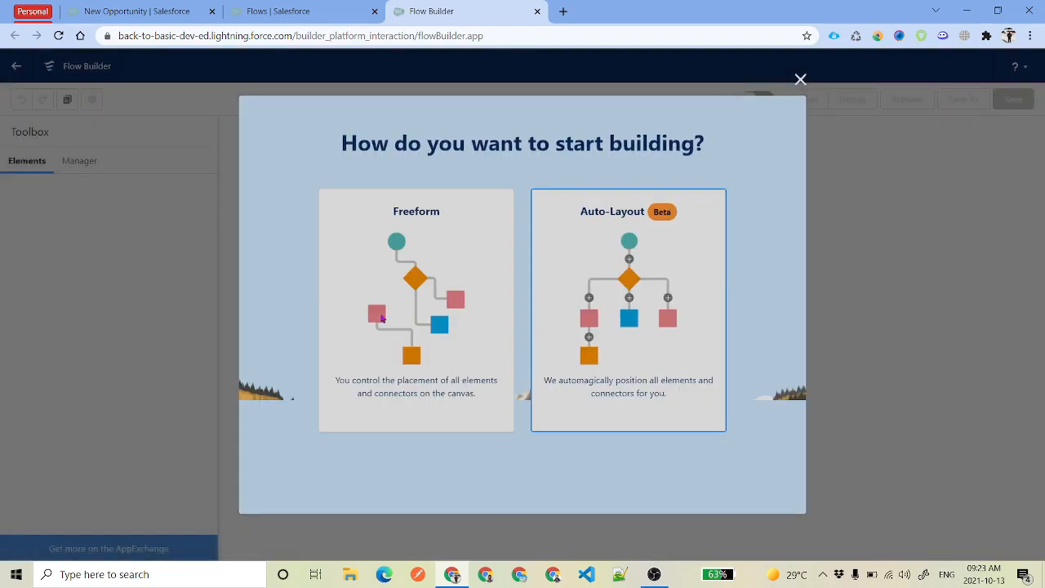
{"action": "left_click", "coordinate": [636, 302]}
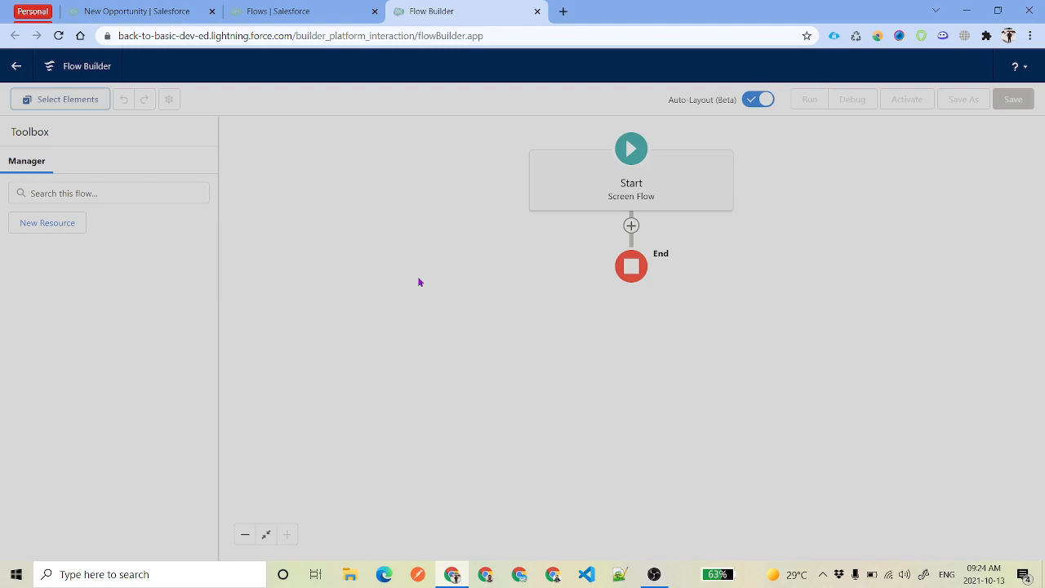
{"action": "left_click", "coordinate": [631, 225]}
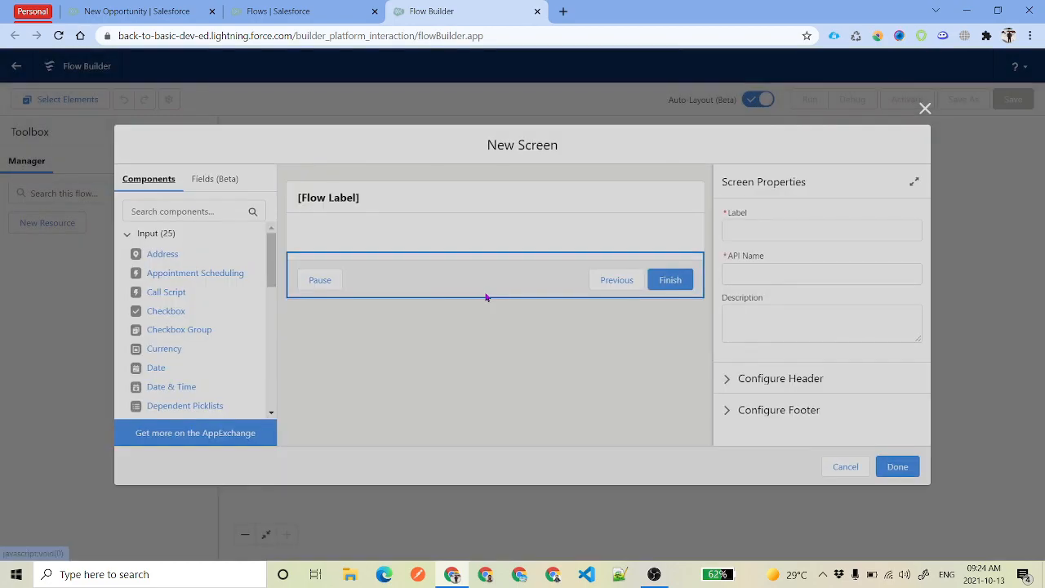
Label the screen Contact Information, then search the components for 'text' and clear it
{"action": "left_click", "coordinate": [763, 234]}
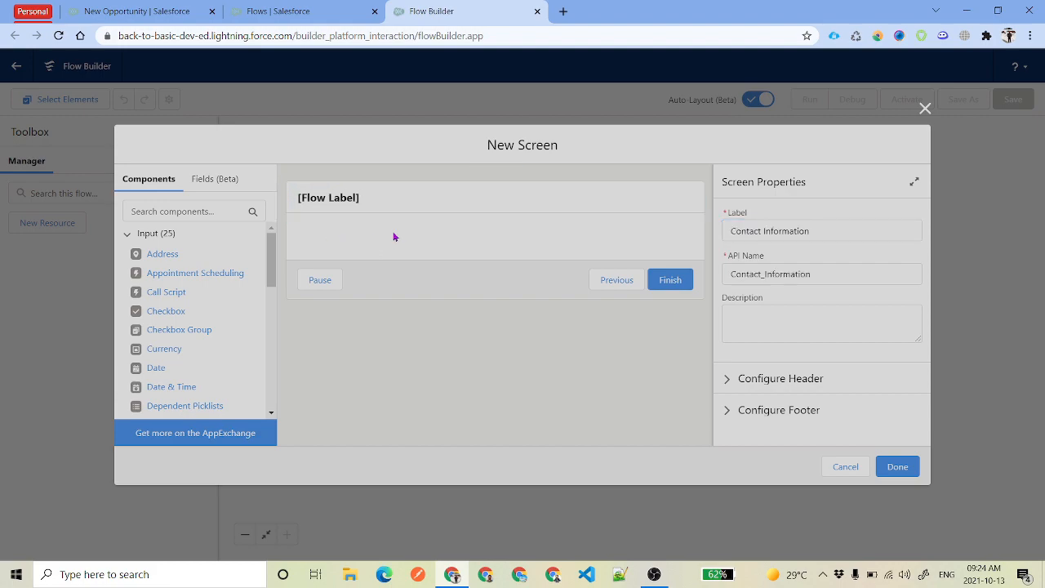
{"action": "left_click", "coordinate": [185, 210]}
{"action": "type", "text": "text"}
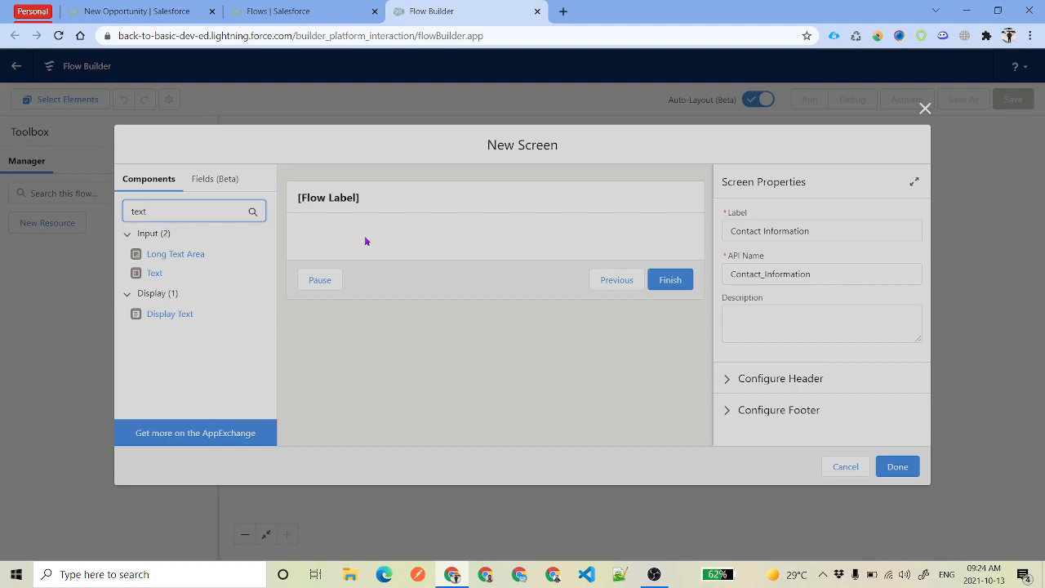
{"action": "left_click_drag", "start_coordinate": [196, 209], "coordinate": [123, 202]}
{"action": "key", "text": "BackSpace"}
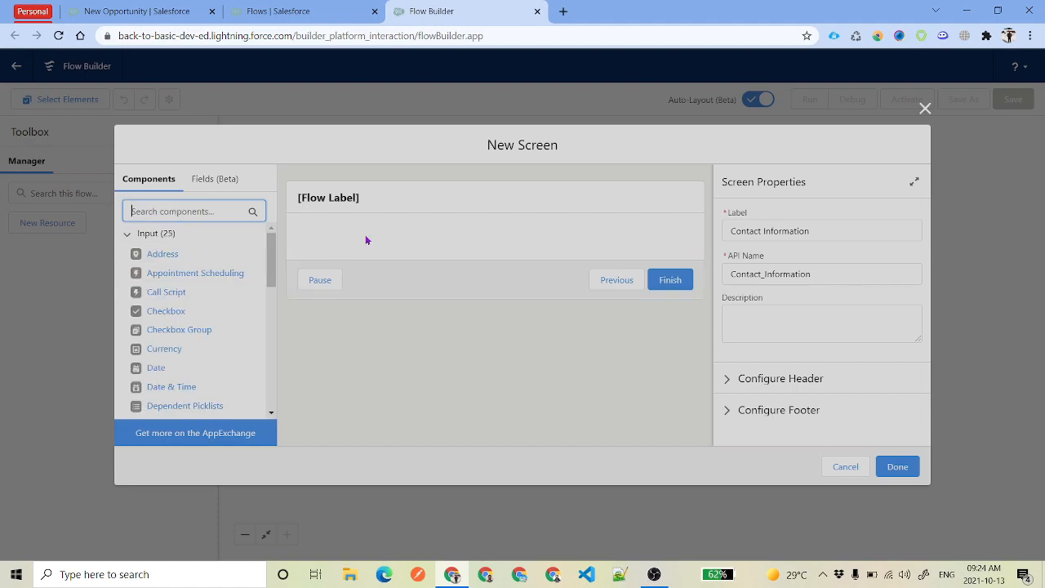
Check the New Opportunity form, then search the components for 'se'
{"action": "left_click", "coordinate": [145, 10]}
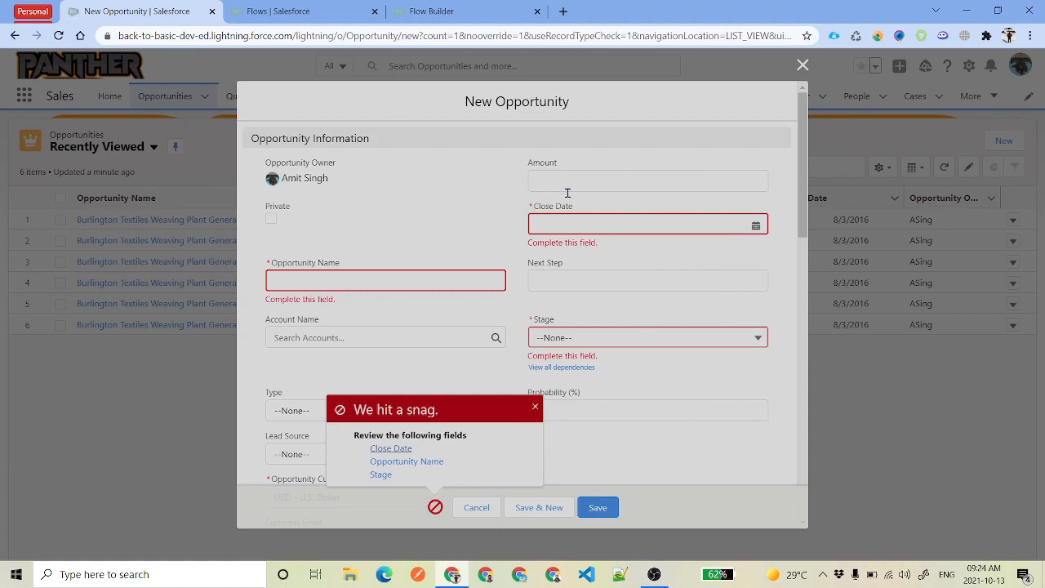
{"action": "left_click", "coordinate": [408, 11]}
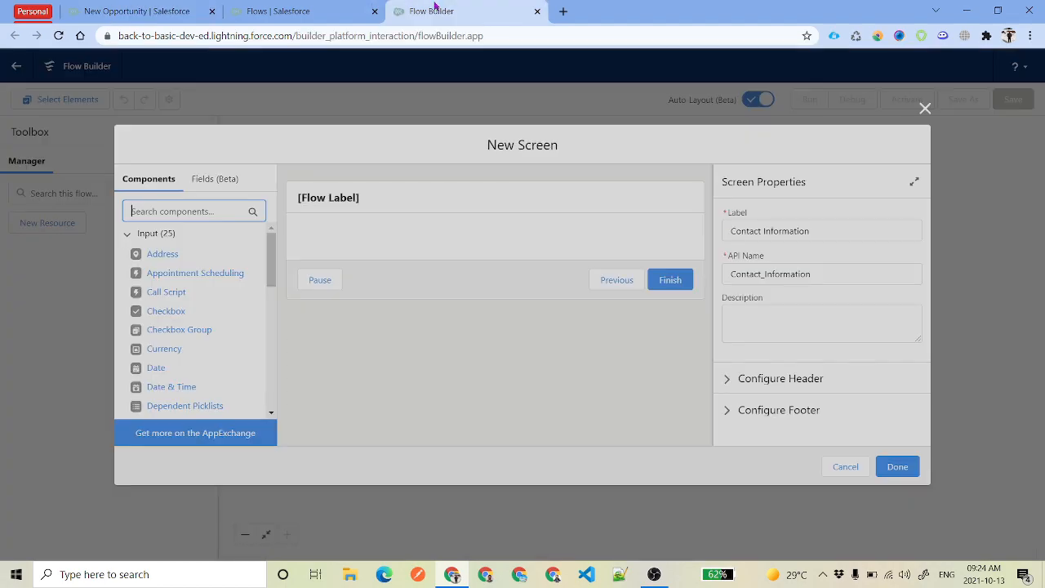
{"action": "type", "text": "se"}
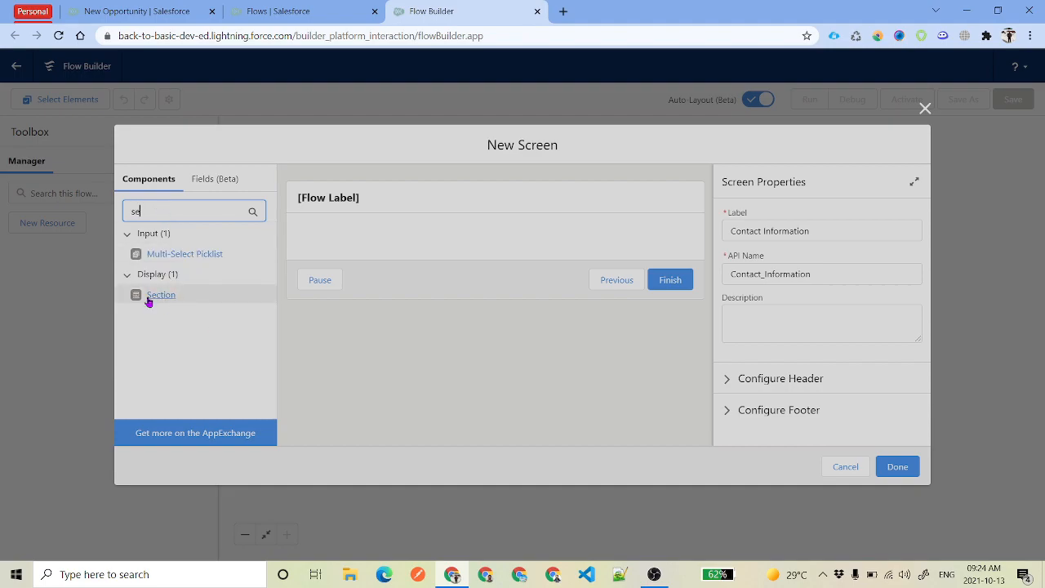
Add a two-column Section with a Text field in each column
{"action": "left_click_drag", "start_coordinate": [155, 300], "coordinate": [362, 250]}
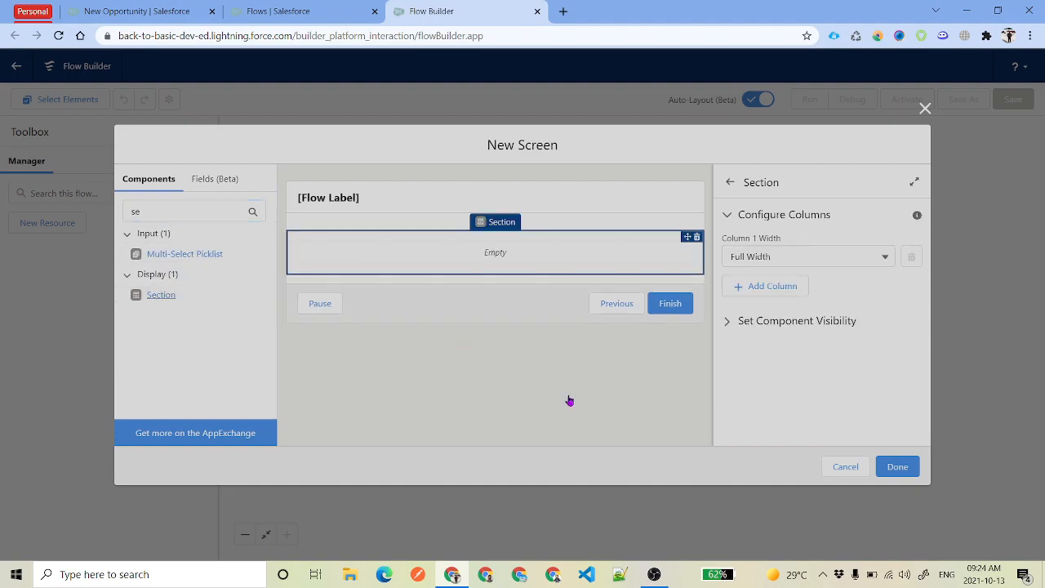
{"action": "left_click", "coordinate": [776, 287]}
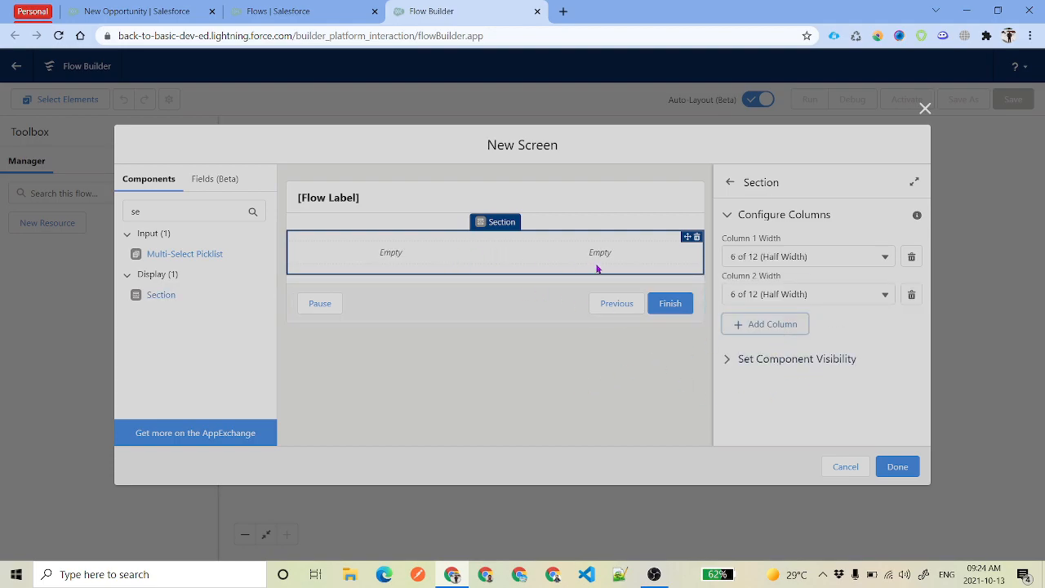
{"action": "left_click", "coordinate": [156, 206]}
{"action": "left_click_drag", "start_coordinate": [156, 202], "coordinate": [92, 208]}
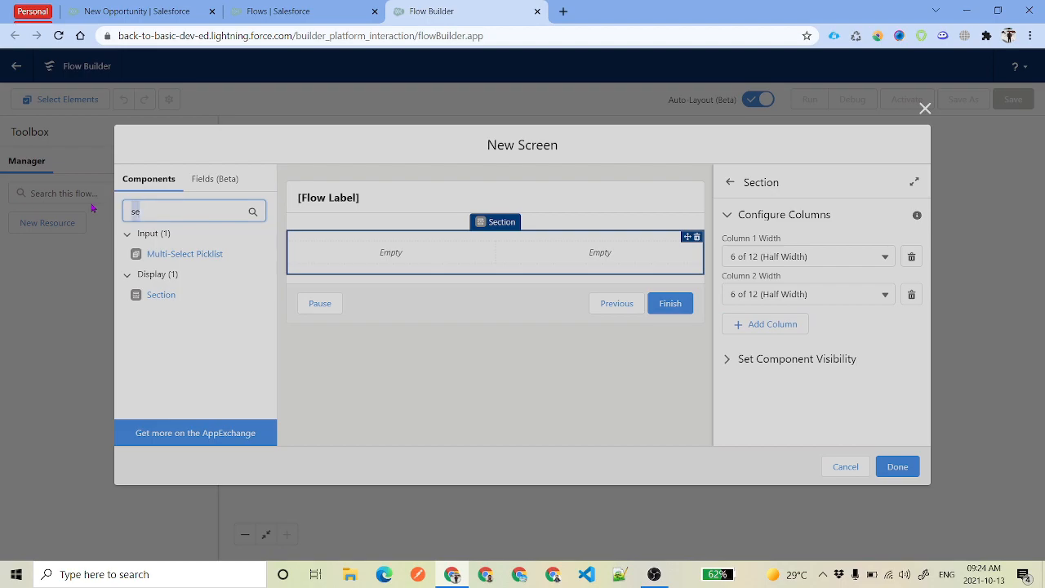
{"action": "type", "text": "tex"}
{"action": "left_click_drag", "start_coordinate": [140, 273], "coordinate": [385, 257]}
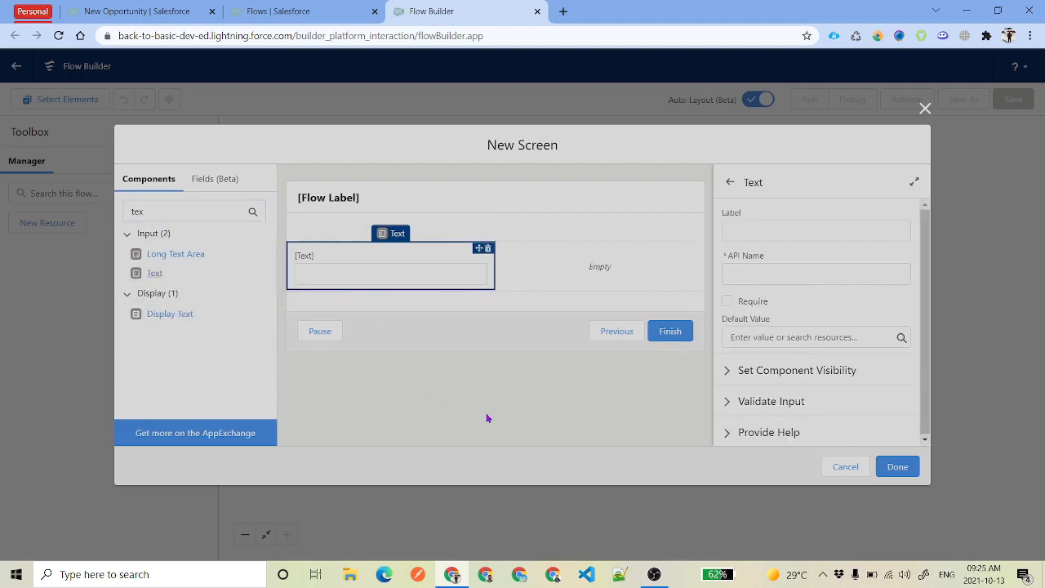
{"action": "left_click_drag", "start_coordinate": [205, 212], "coordinate": [87, 208]}
{"action": "left_click_drag", "start_coordinate": [159, 272], "coordinate": [611, 276]}
Delete both Text fields and place a Name component in the left column
{"action": "left_click_drag", "start_coordinate": [165, 210], "coordinate": [88, 204]}
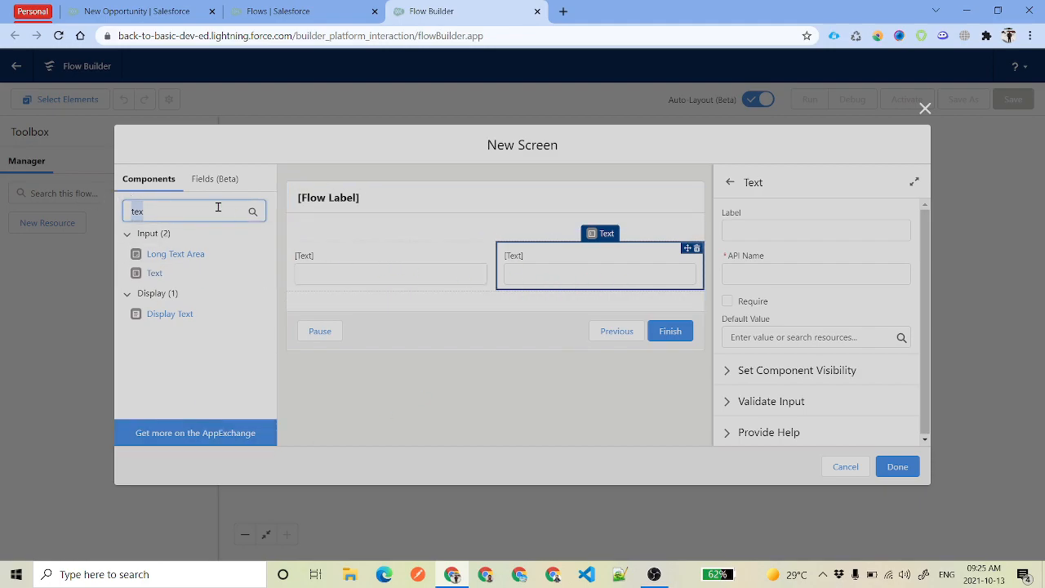
{"action": "type", "text": "Name"}
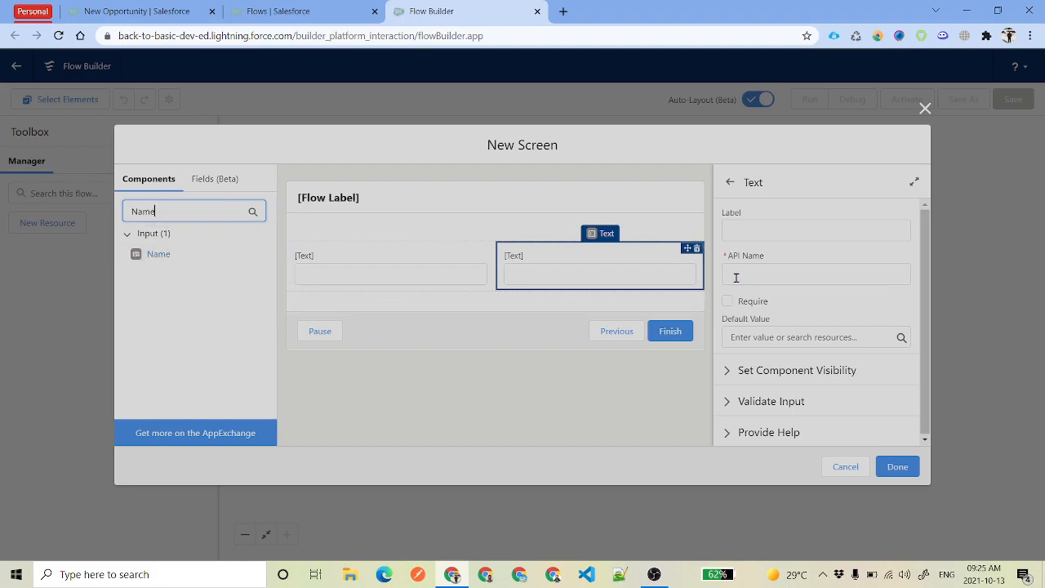
{"action": "left_click", "coordinate": [697, 249]}
{"action": "key", "text": "Return"}
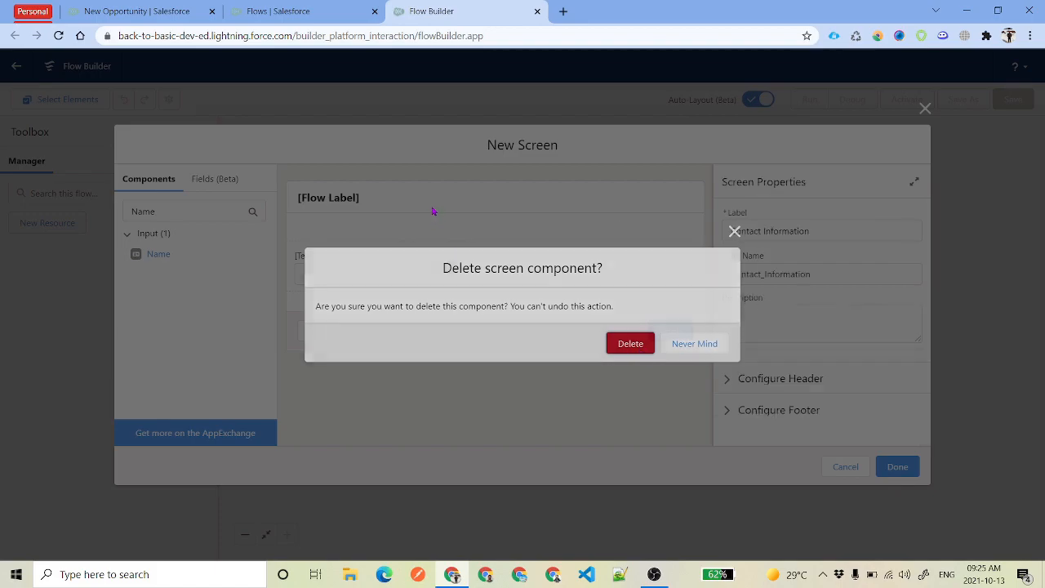
{"action": "left_click", "coordinate": [489, 248]}
{"action": "left_click_drag", "start_coordinate": [156, 254], "coordinate": [375, 256]}
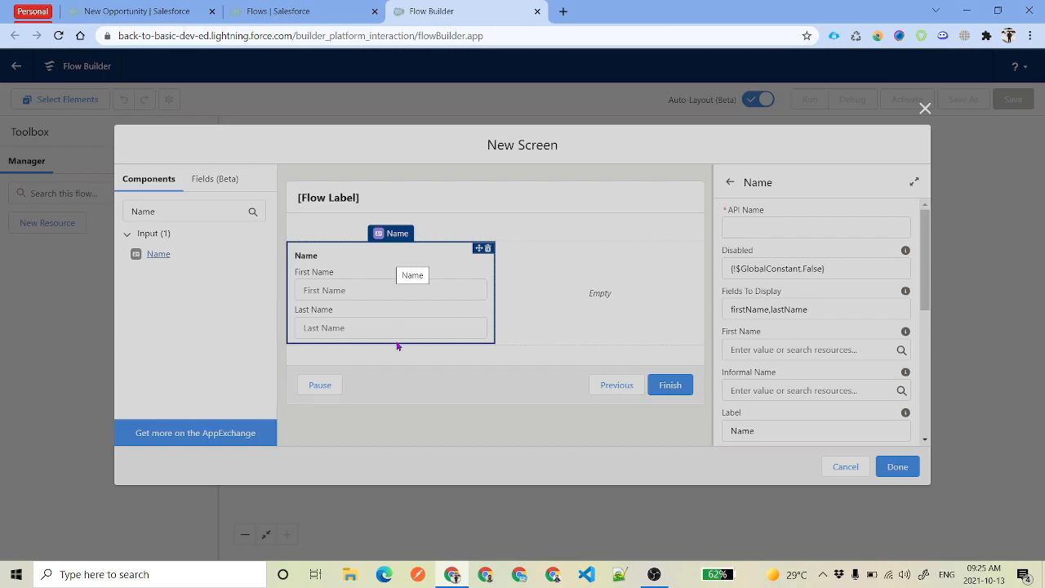
Put an Email input and a Phone input below it in the right column
{"action": "double_click", "coordinate": [195, 205]}
{"action": "type", "text": "Em"}
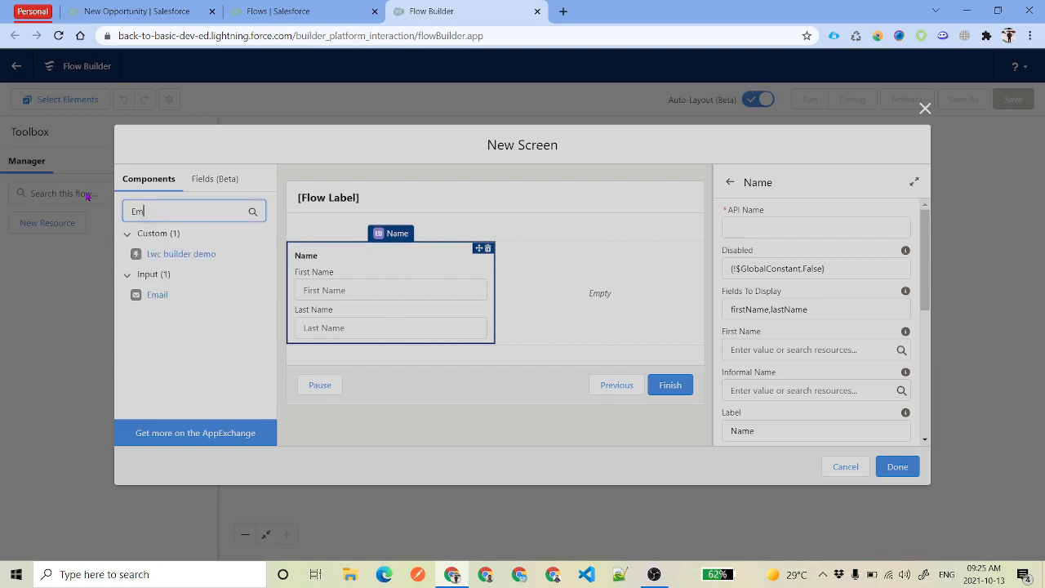
{"action": "left_click_drag", "start_coordinate": [160, 295], "coordinate": [639, 322]}
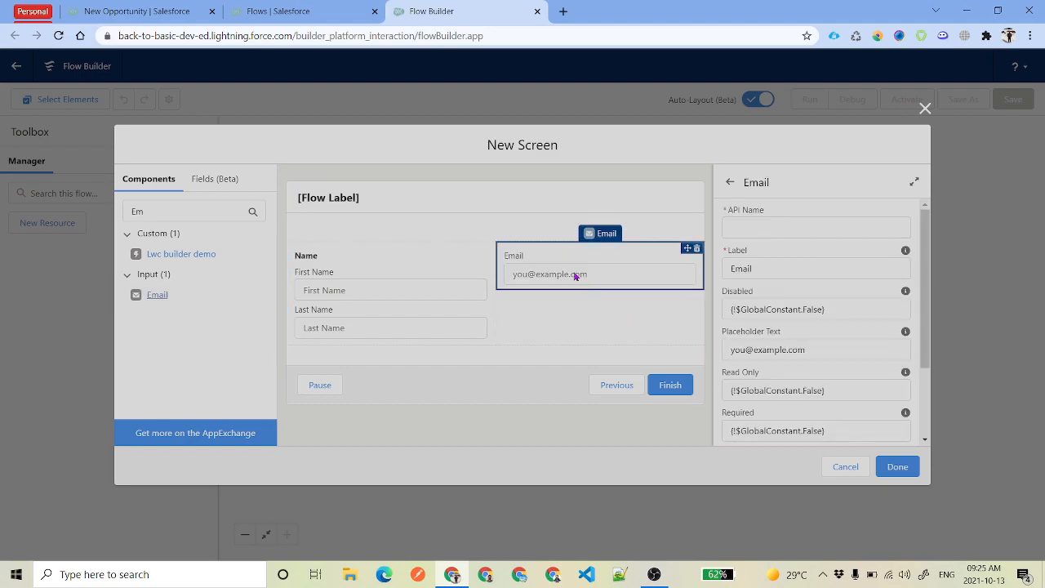
{"action": "double_click", "coordinate": [140, 210]}
{"action": "key", "text": "BackSpace"}
{"action": "type", "text": "Ph"}
{"action": "left_click_drag", "start_coordinate": [152, 255], "coordinate": [561, 319]}
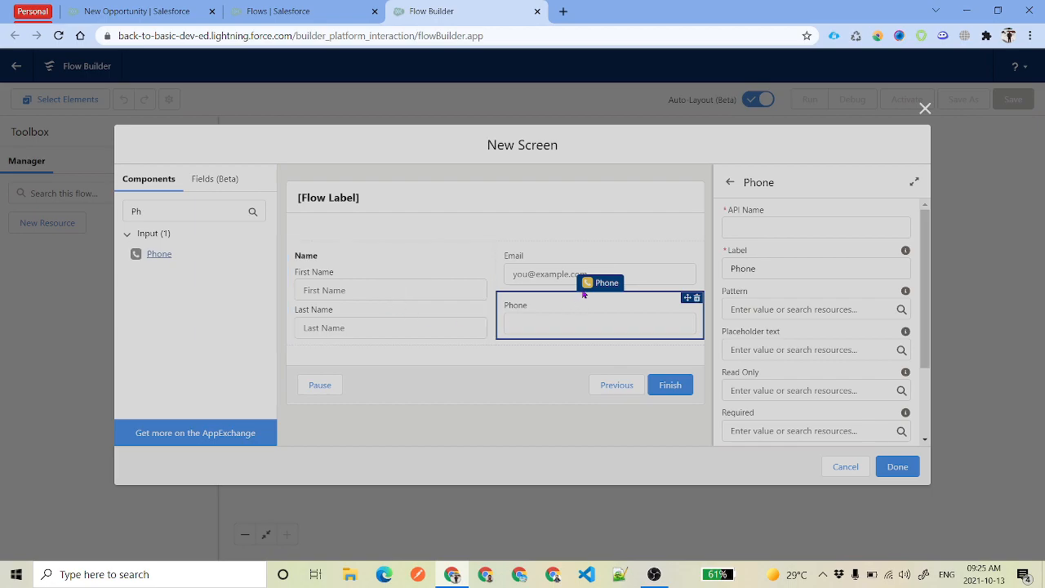
Add a new Section beneath the existing fields
{"action": "left_click_drag", "start_coordinate": [216, 209], "coordinate": [124, 205]}
{"action": "type", "text": "Add"}
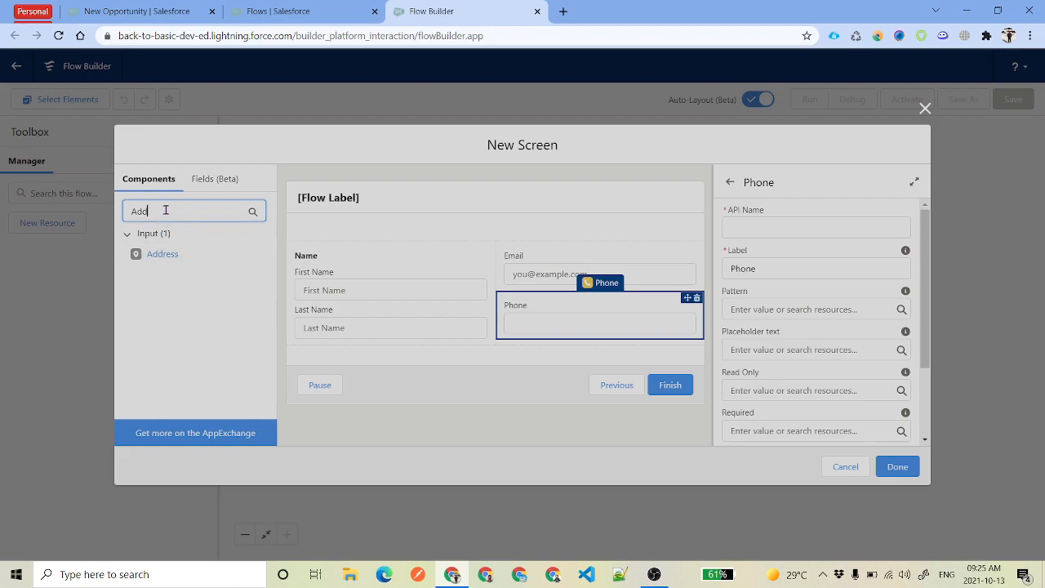
{"action": "double_click", "coordinate": [135, 211]}
{"action": "type", "text": "Se"}
{"action": "left_click_drag", "start_coordinate": [141, 295], "coordinate": [379, 356]}
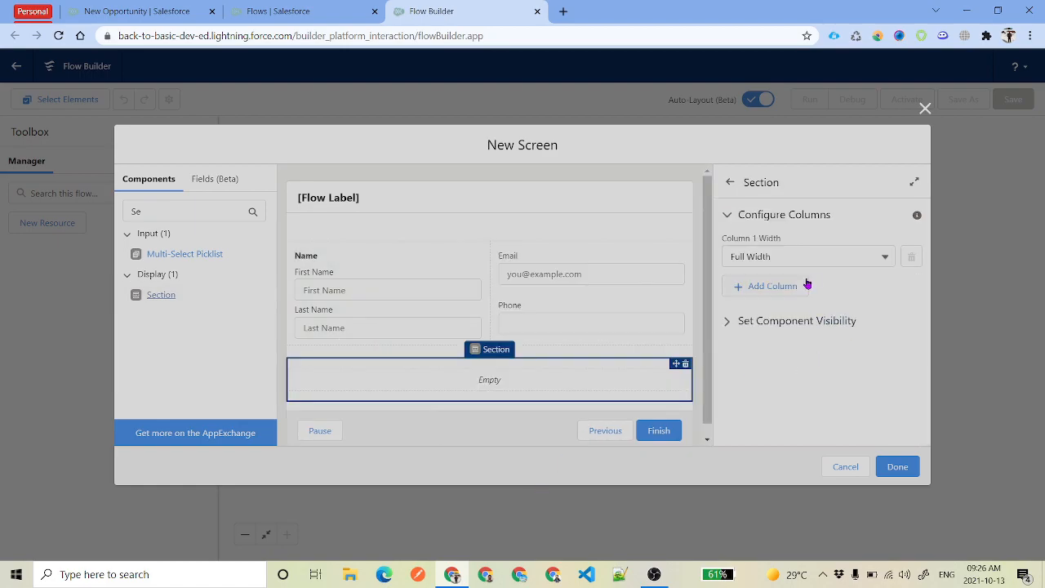
Split the new section into two columns and add a Lookup to its first column
{"action": "left_click", "coordinate": [765, 286]}
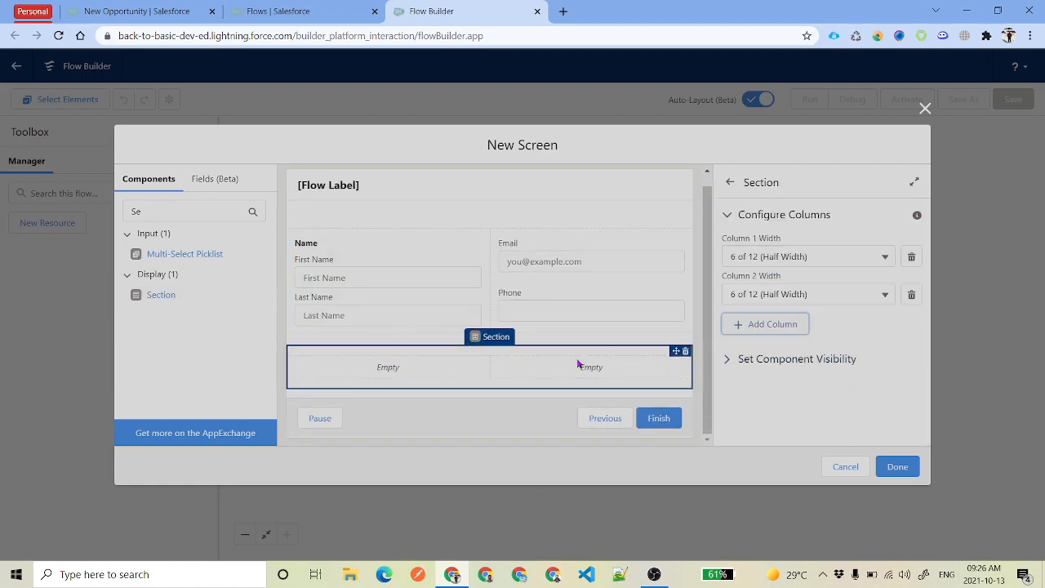
{"action": "double_click", "coordinate": [182, 211]}
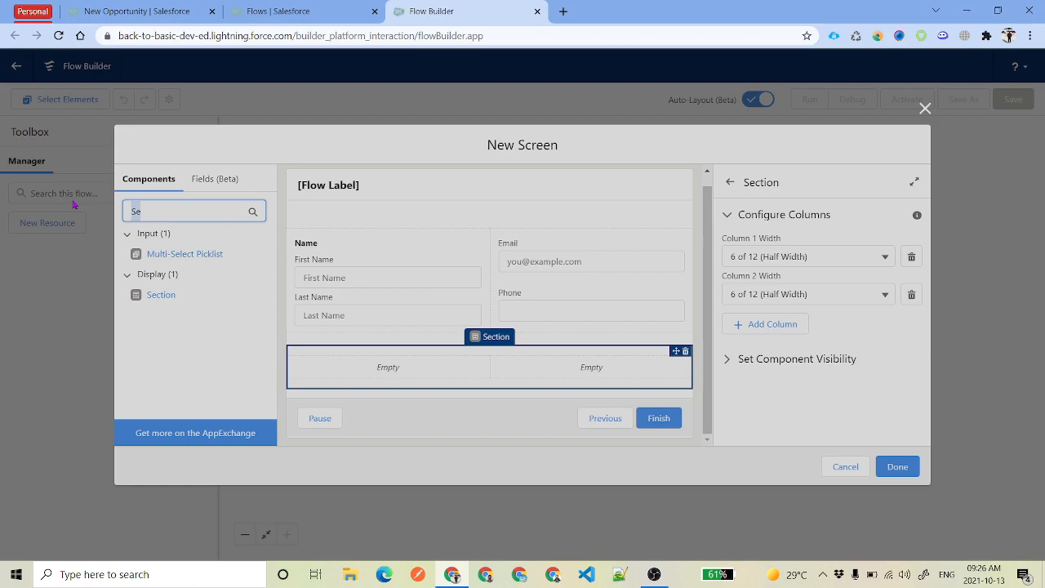
{"action": "type", "text": "Acc"}
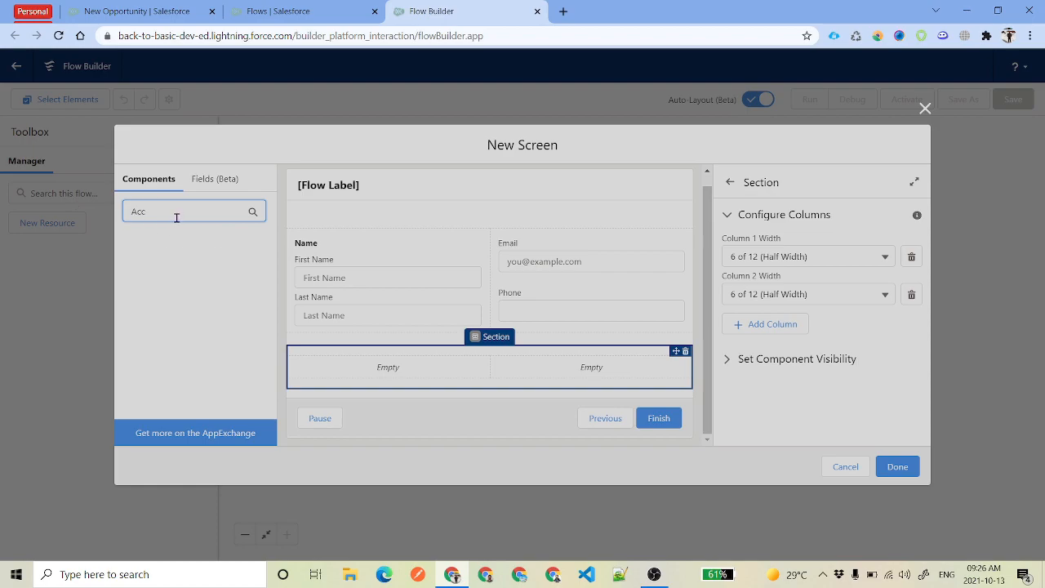
{"action": "key", "text": "BackSpace"}
{"action": "key", "text": "BackSpace"}
{"action": "type", "text": "loo"}
{"action": "left_click", "coordinate": [161, 253]}
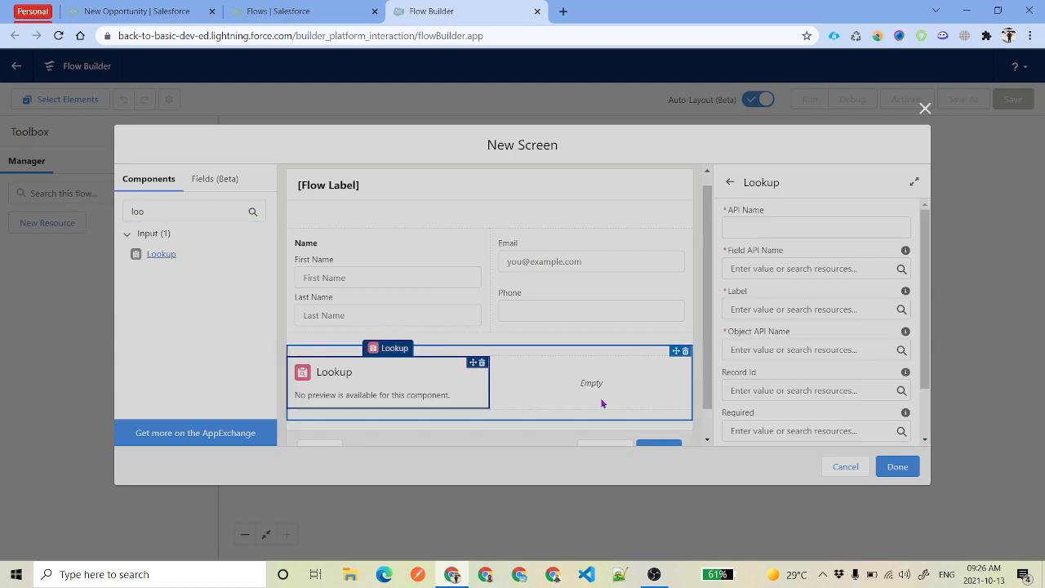
Add another section and an Address component to the screen
{"action": "double_click", "coordinate": [183, 211]}
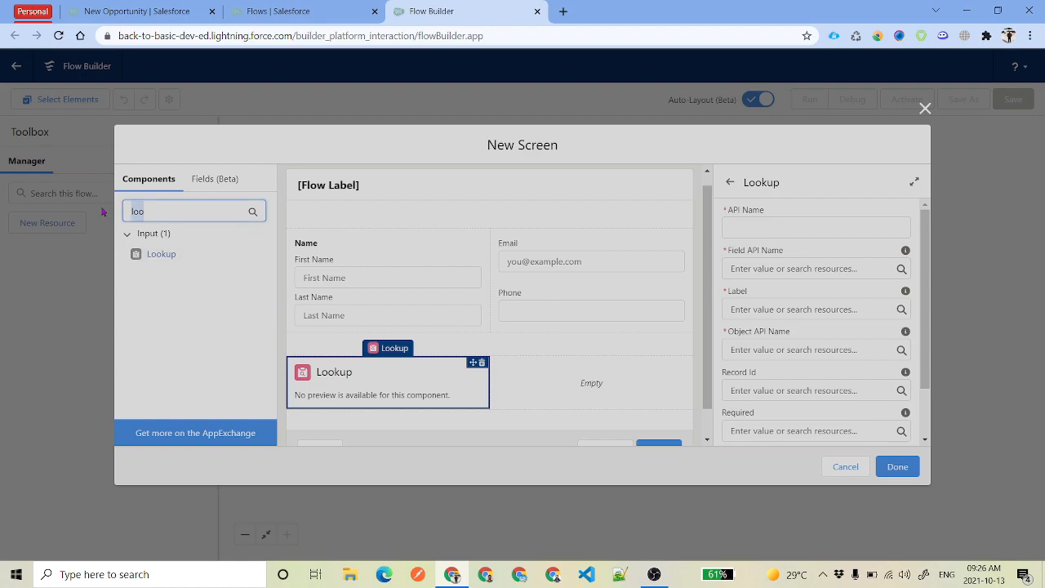
{"action": "key", "text": "BackSpace"}
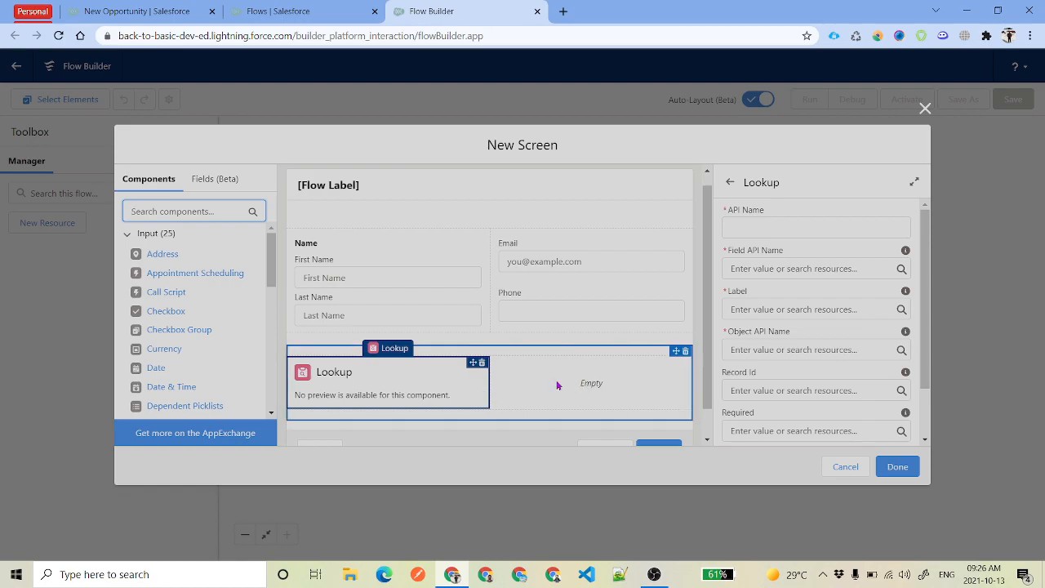
{"action": "type", "text": "se"}
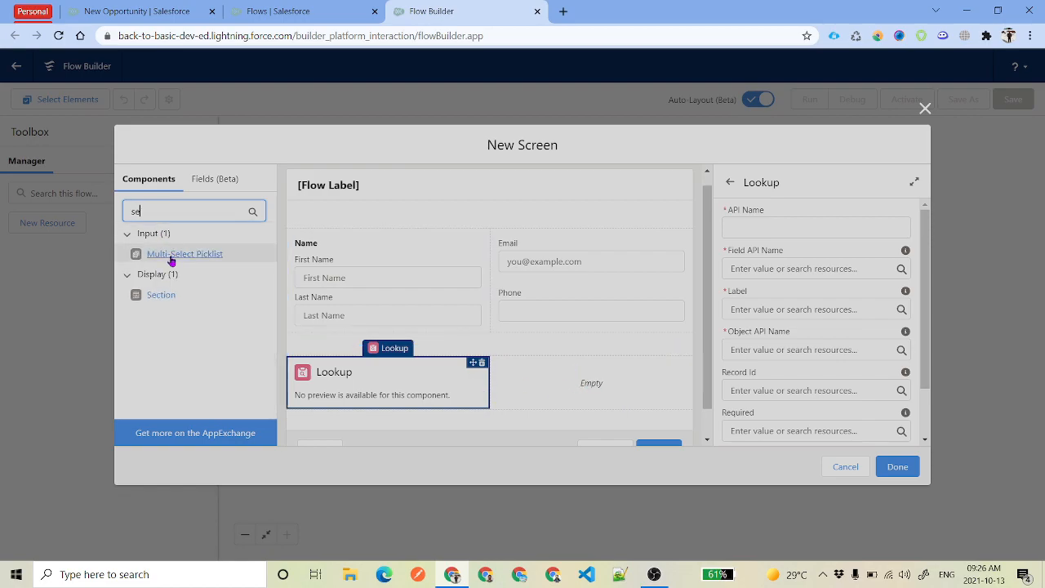
{"action": "left_click_drag", "start_coordinate": [161, 295], "coordinate": [395, 405]}
{"action": "double_click", "coordinate": [137, 211]}
{"action": "type", "text": "add"}
{"action": "left_click", "coordinate": [146, 257]}
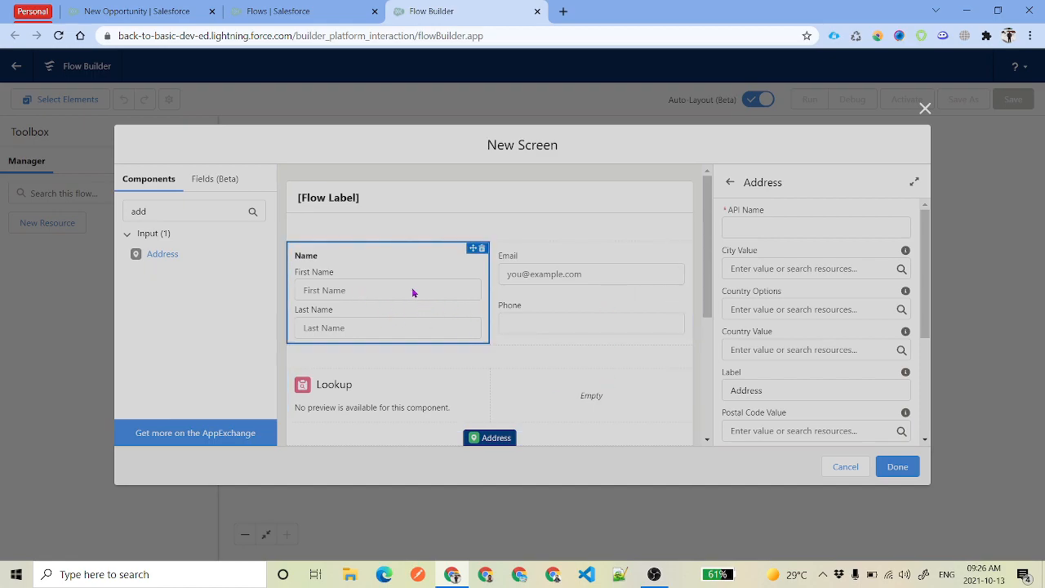
{"action": "left_click", "coordinate": [400, 307]}
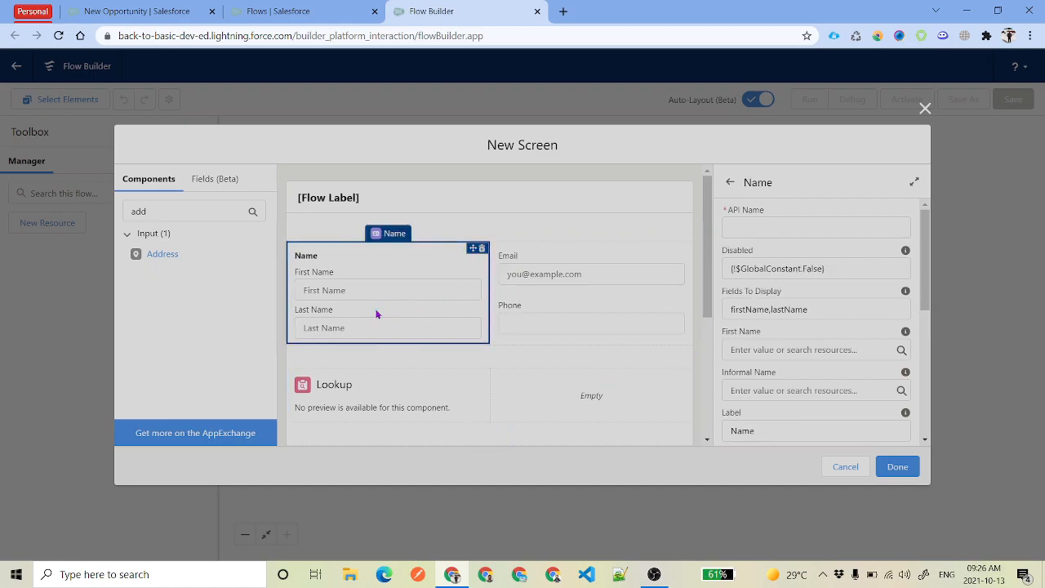
Give the Name component API name FullName and label Full Name, and expand its visibility and advanced settings
{"action": "left_click", "coordinate": [783, 229]}
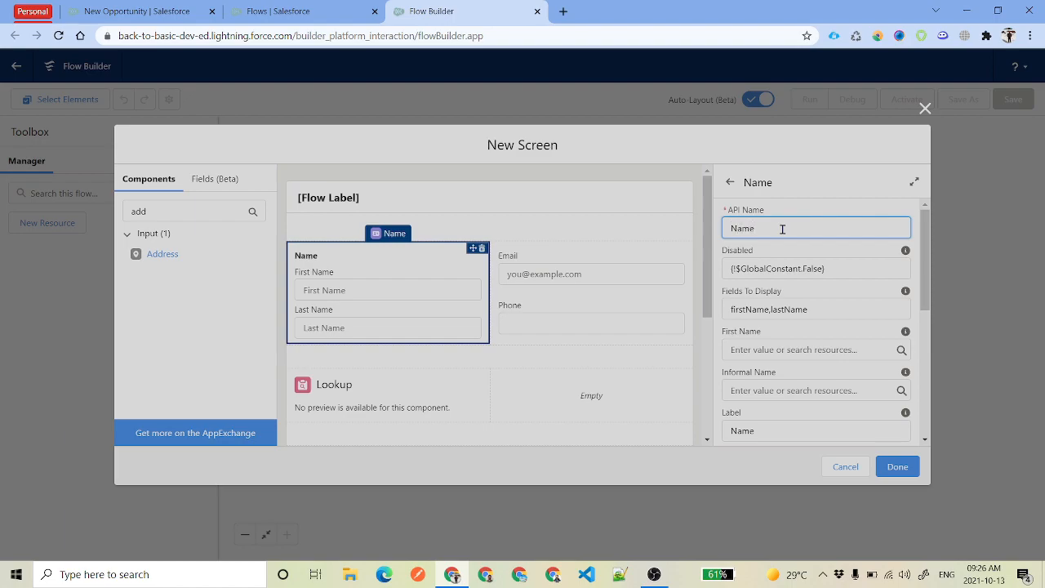
{"action": "type", "text": "FullName"}
{"action": "scroll", "coordinate": [782, 341], "scroll_direction": "down", "scroll_amount": 2}
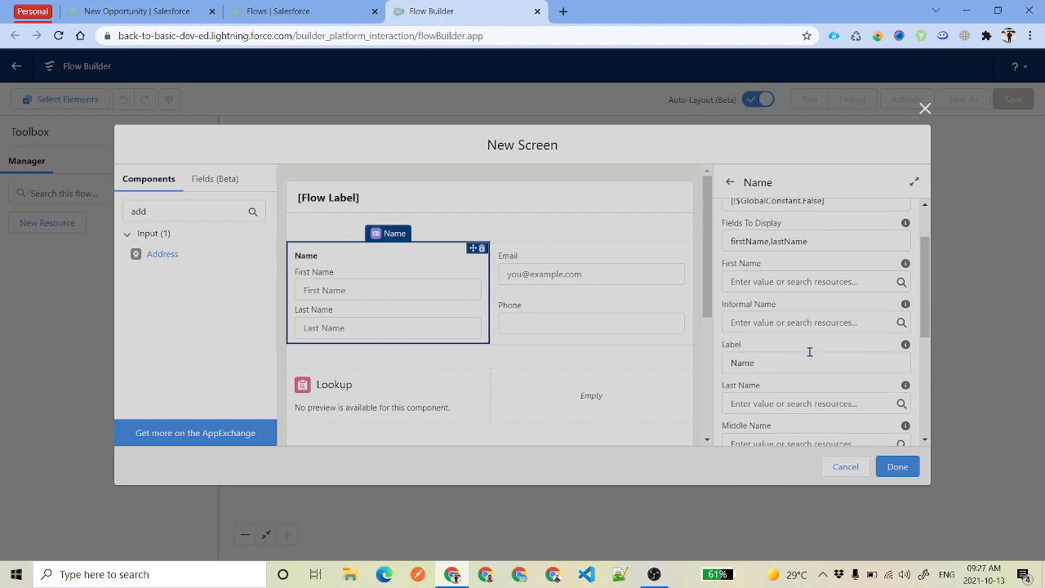
{"action": "scroll", "coordinate": [796, 334], "scroll_direction": "down", "scroll_amount": 1}
{"action": "double_click", "coordinate": [791, 297]}
{"action": "type", "text": "Full Name"}
{"action": "left_click", "coordinate": [825, 325]}
{"action": "scroll", "coordinate": [809, 326], "scroll_direction": "down", "scroll_amount": 2}
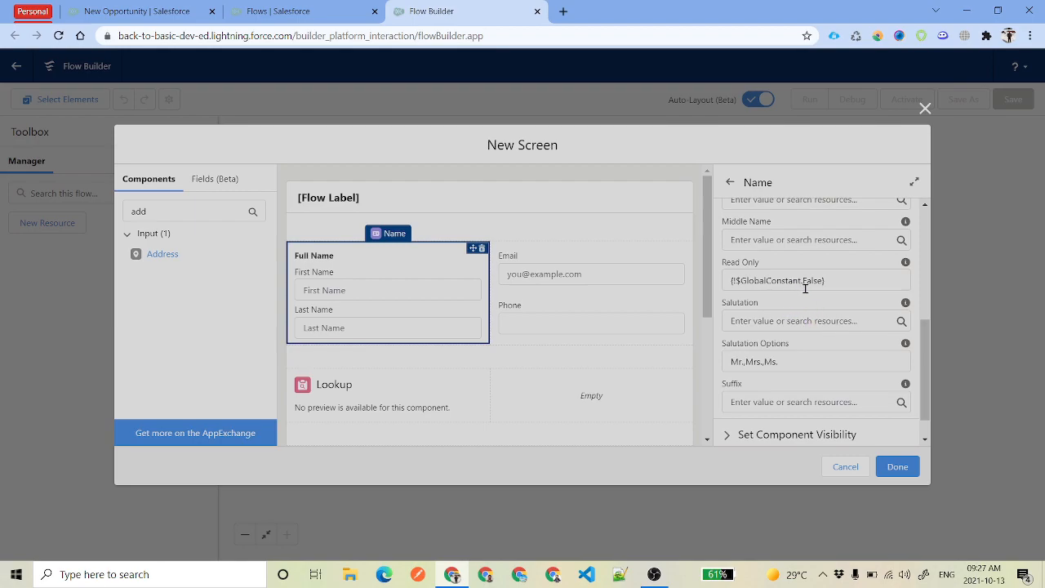
{"action": "scroll", "coordinate": [807, 292], "scroll_direction": "down", "scroll_amount": 1}
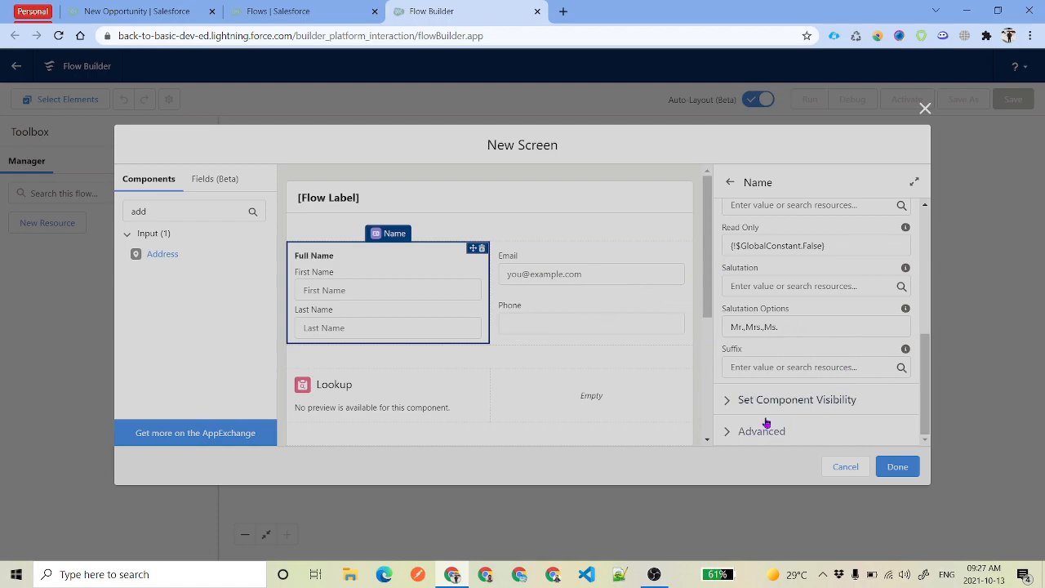
{"action": "left_click", "coordinate": [800, 400]}
{"action": "left_click", "coordinate": [767, 433]}
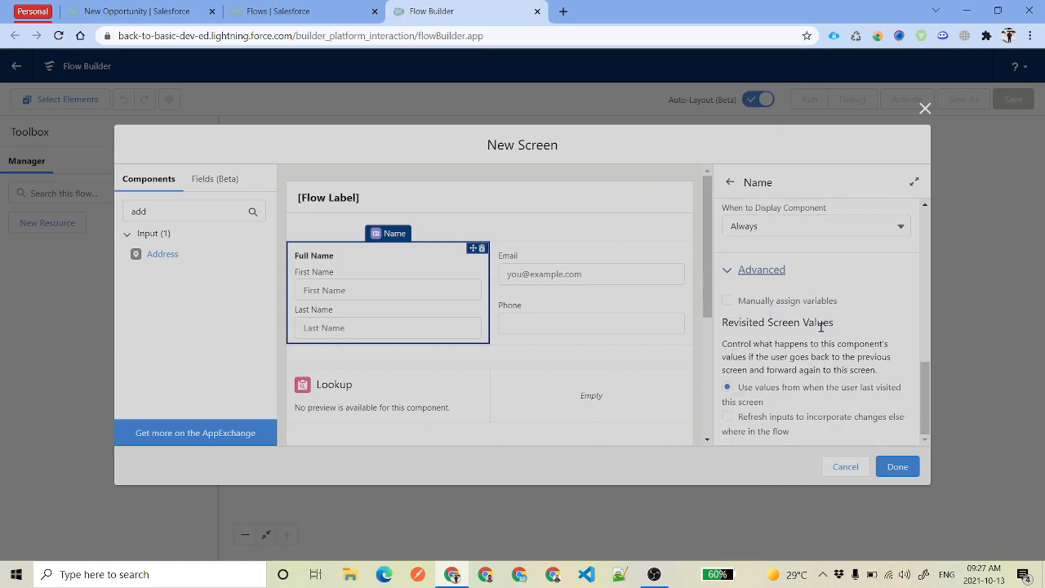
Review the API names of the Email, Phone and Lookup components
{"action": "left_click", "coordinate": [567, 278]}
{"action": "left_click", "coordinate": [791, 229]}
{"action": "key", "text": "Tab"}
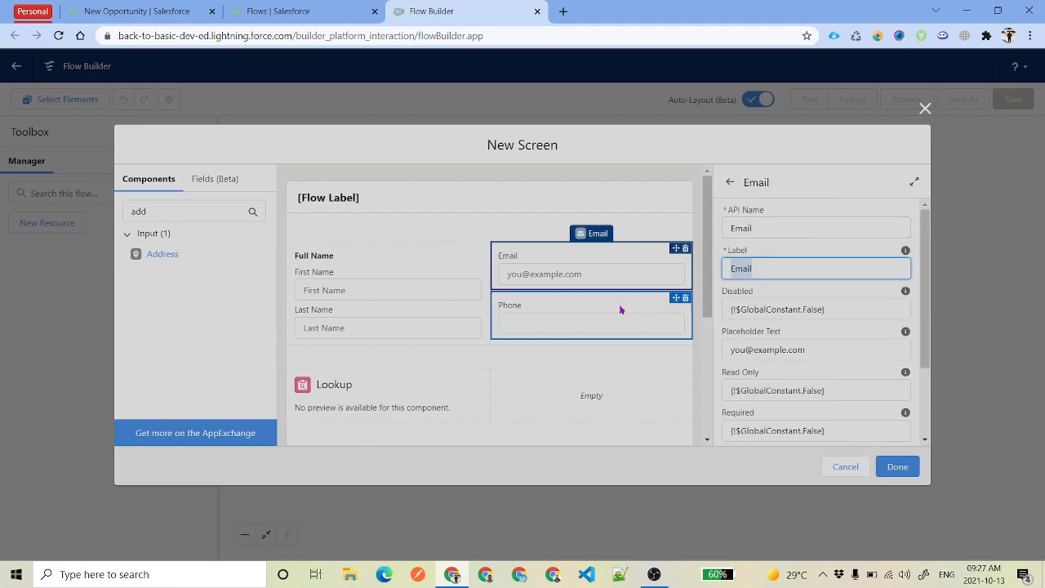
{"action": "left_click", "coordinate": [581, 316]}
{"action": "left_click", "coordinate": [784, 231]}
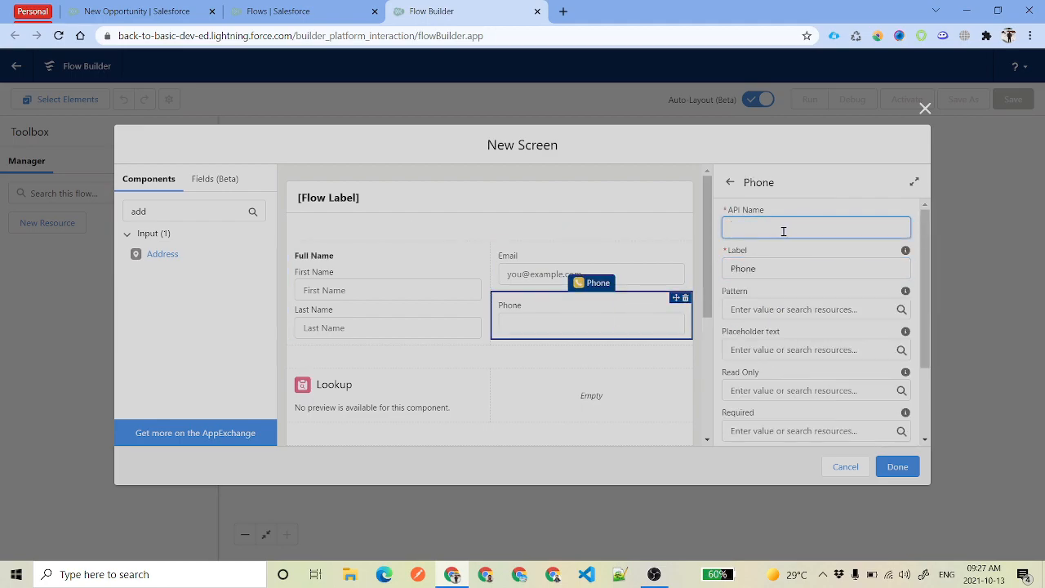
{"action": "left_click", "coordinate": [420, 387]}
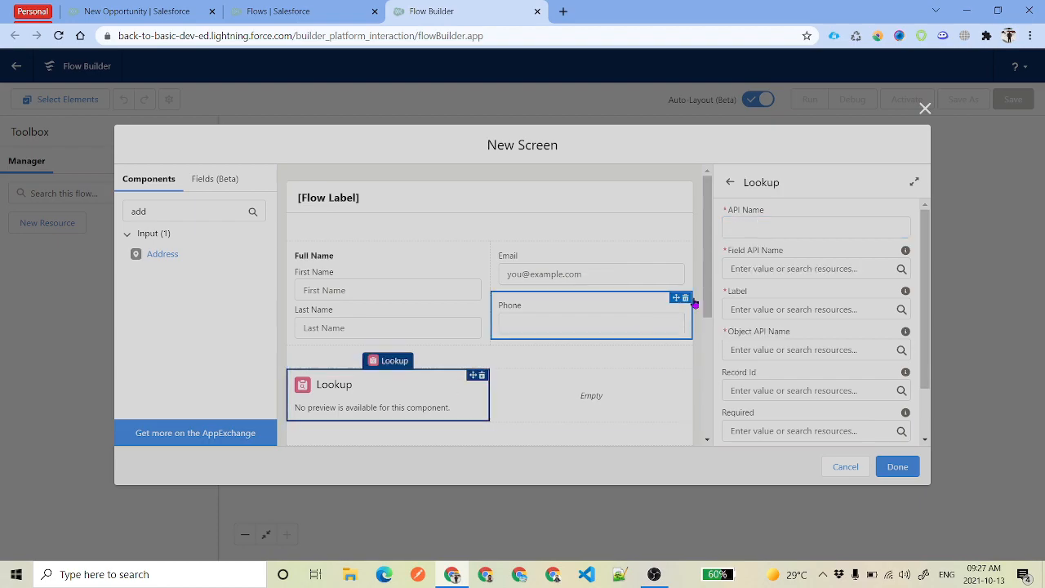
{"action": "left_click", "coordinate": [748, 228]}
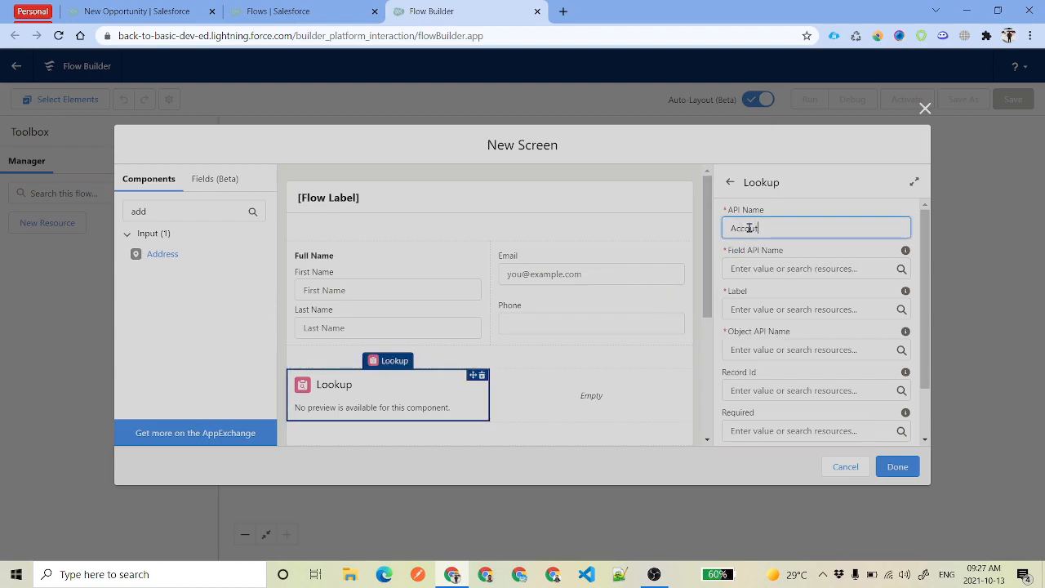
Set the Lookup's field API name to AccountId, label to Account, and object to Contact
{"action": "type", "text": "AccounId"}
{"action": "left_click", "coordinate": [813, 268]}
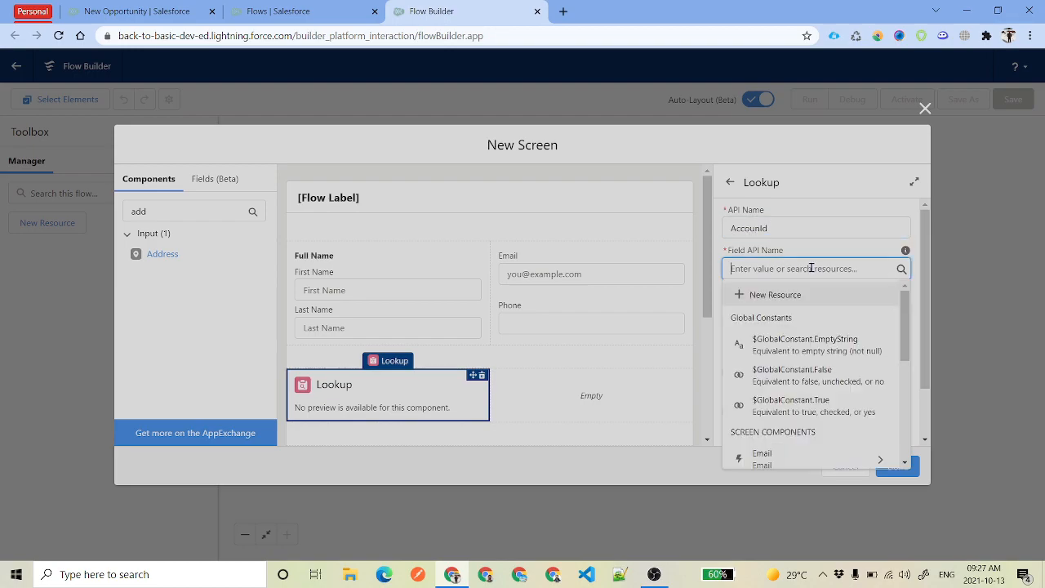
{"action": "type", "text": "AccountId"}
{"action": "left_click", "coordinate": [813, 309]}
{"action": "type", "text": "Account"}
{"action": "left_click", "coordinate": [790, 349]}
{"action": "type", "text": "Conga"}
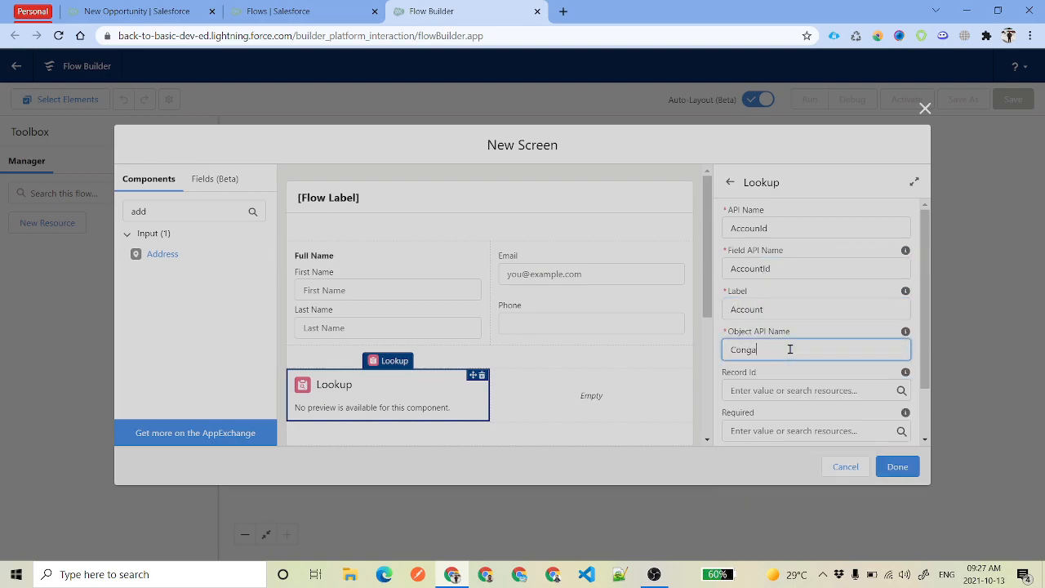
{"action": "type", "text": "ct"}
{"action": "left_click", "coordinate": [392, 384]}
{"action": "scroll", "coordinate": [591, 400], "scroll_direction": "down", "scroll_amount": 3}
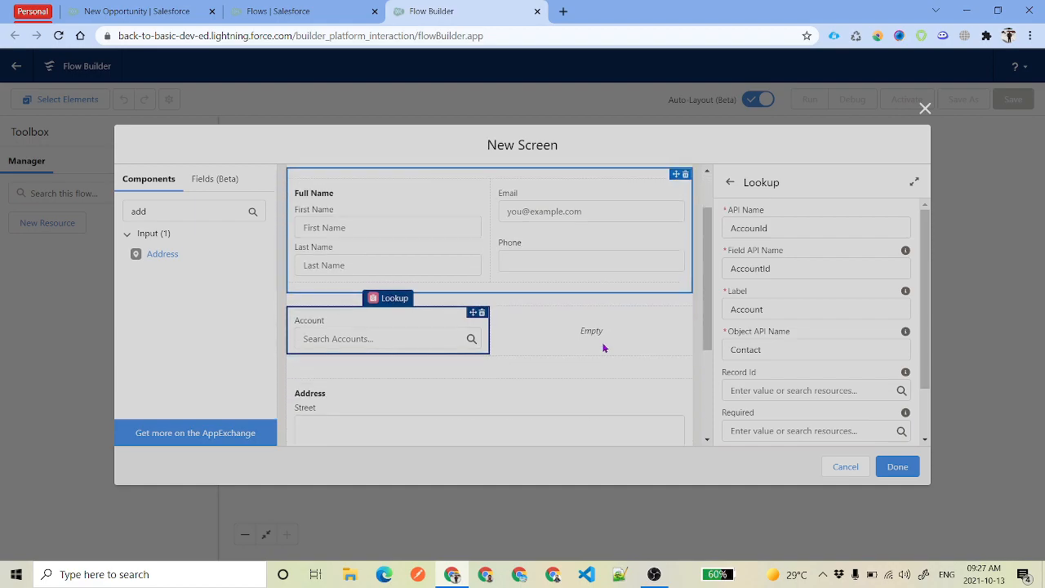
Rename the Address component to API name MailingAddress with label Mailing Address
{"action": "left_click", "coordinate": [454, 362]}
{"action": "left_click", "coordinate": [763, 230]}
{"action": "type", "text": "MailingAddress"}
{"action": "scroll", "coordinate": [822, 345], "scroll_direction": "down", "scroll_amount": 1}
{"action": "left_click", "coordinate": [733, 322]}
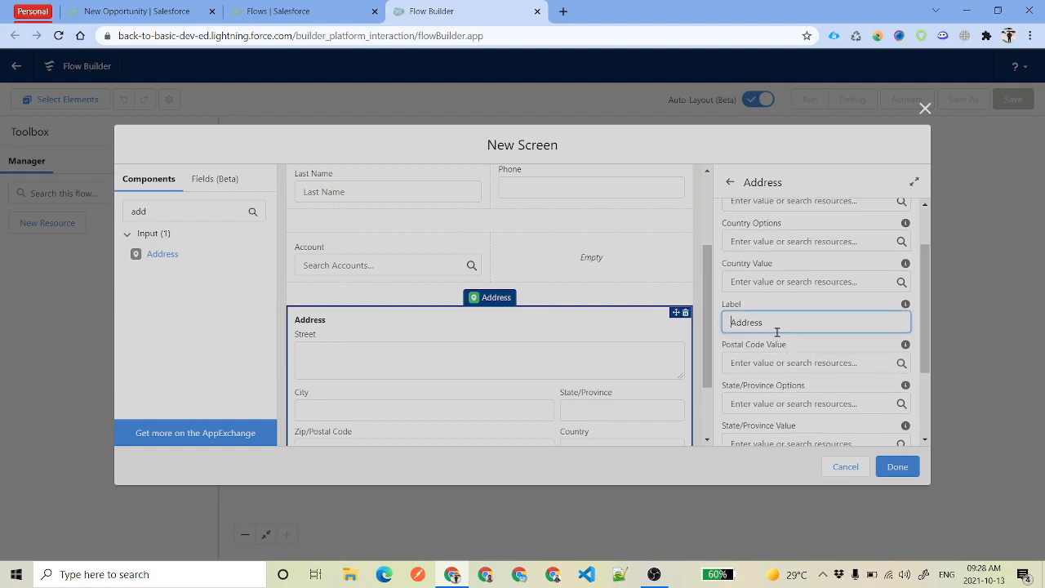
{"action": "type", "text": "Mailing"}
{"action": "left_click", "coordinate": [812, 341]}
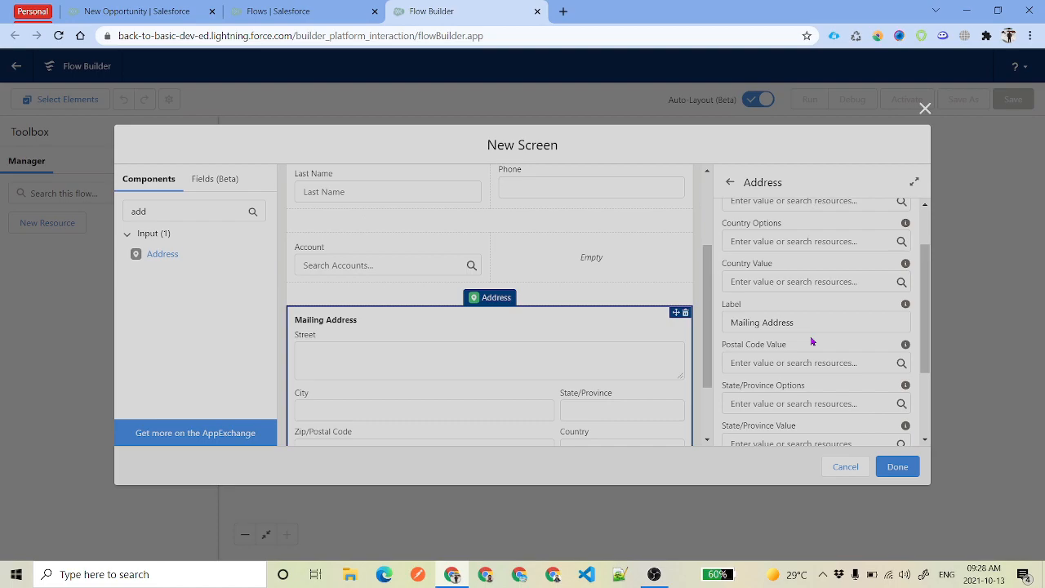
Finish the screen, dismiss an error on the New Opportunity form, and return to Flow Builder
{"action": "scroll", "coordinate": [824, 349], "scroll_direction": "down", "scroll_amount": 2}
{"action": "scroll", "coordinate": [516, 388], "scroll_direction": "up", "scroll_amount": 3}
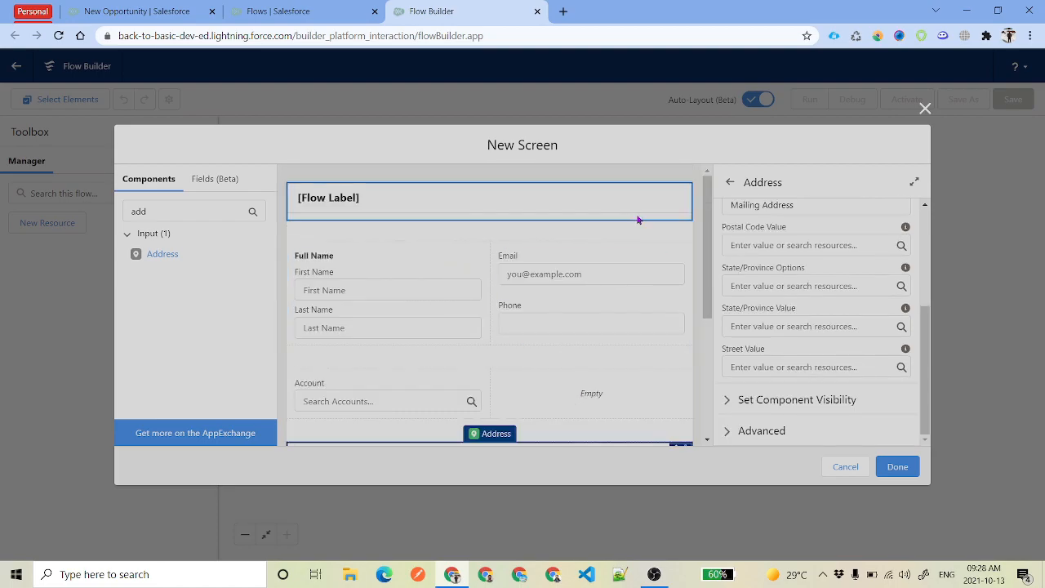
{"action": "scroll", "coordinate": [534, 311], "scroll_direction": "down", "scroll_amount": 1}
{"action": "scroll", "coordinate": [531, 311], "scroll_direction": "down", "scroll_amount": 3}
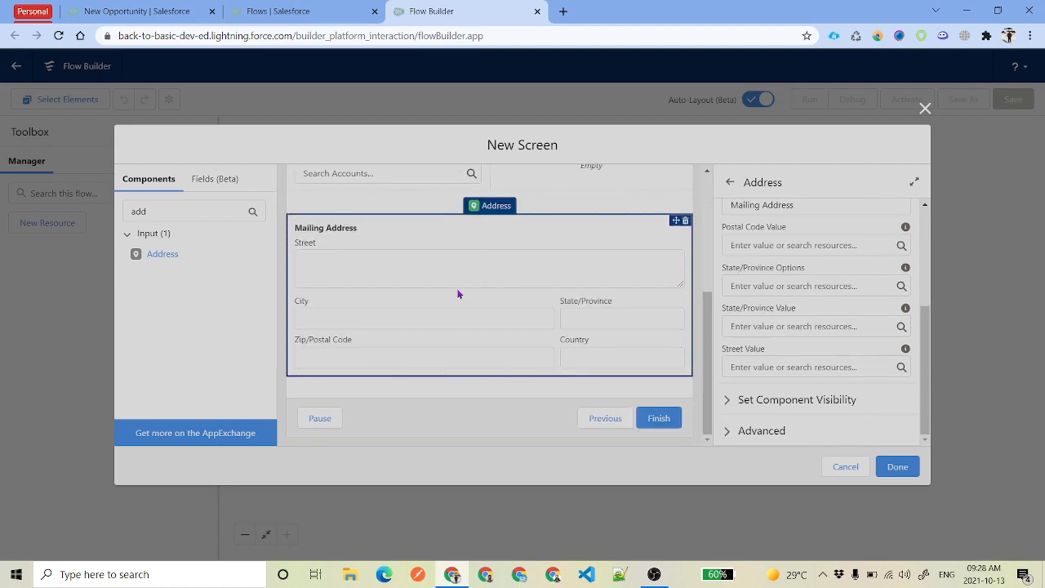
{"action": "left_click", "coordinate": [894, 473]}
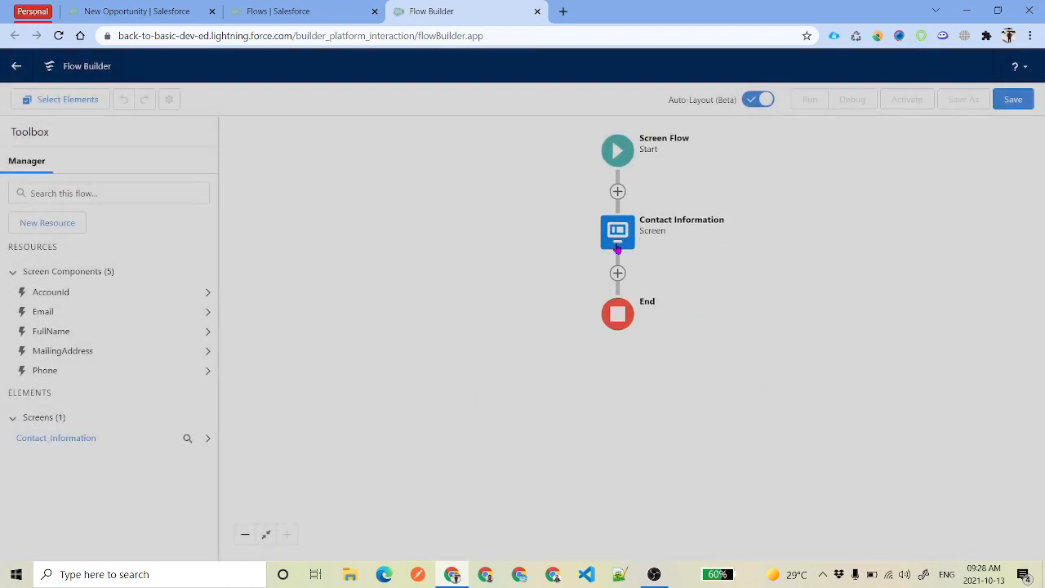
{"action": "left_click", "coordinate": [139, 10]}
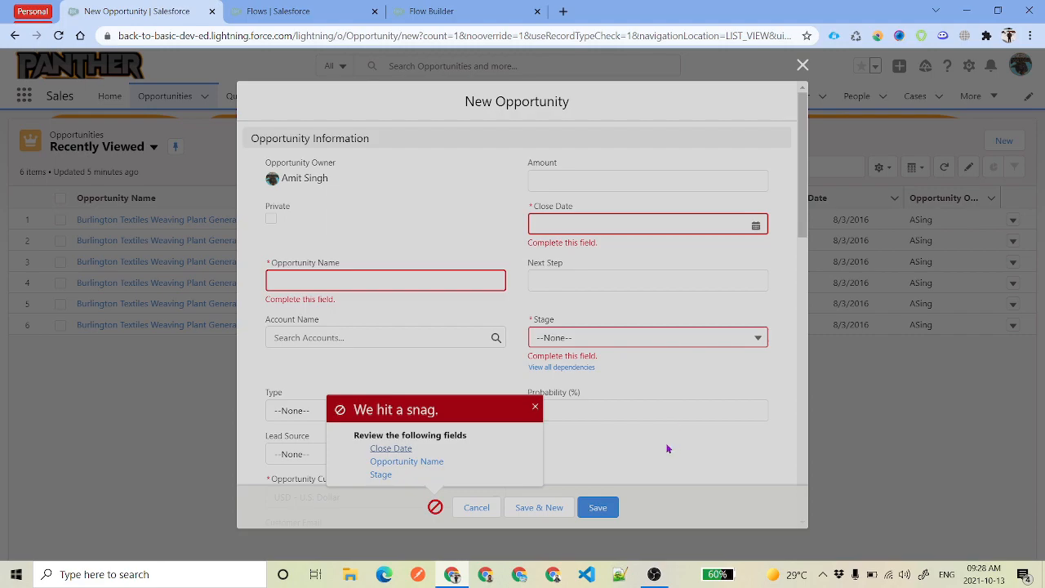
{"action": "left_click", "coordinate": [536, 408]}
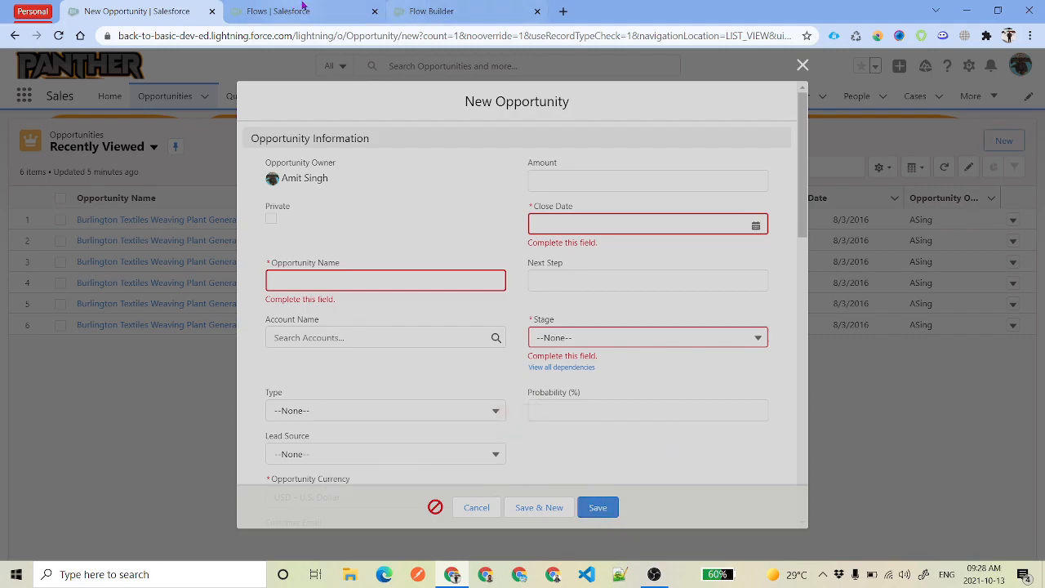
{"action": "left_click", "coordinate": [463, 8]}
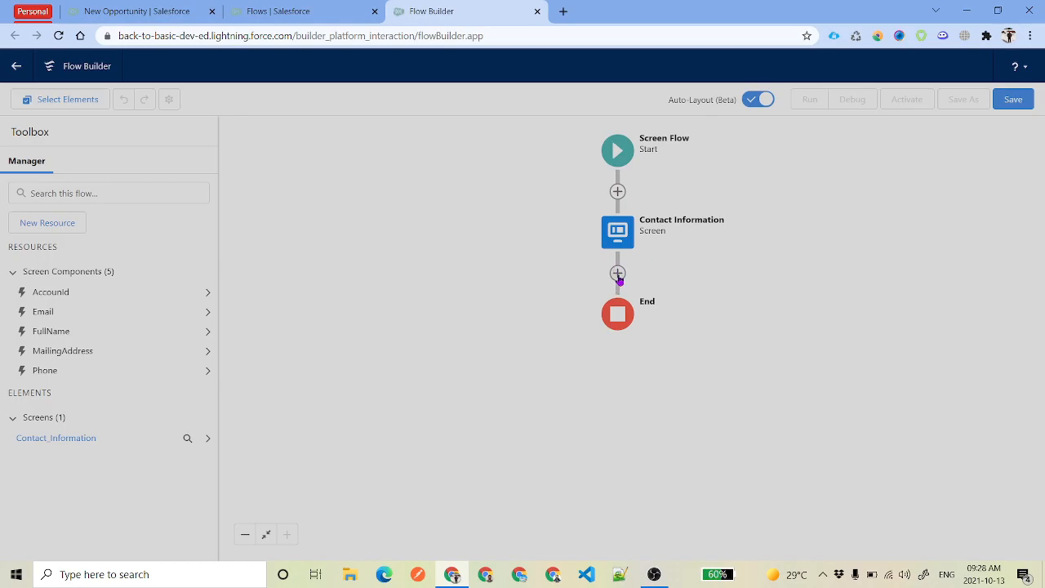
Add a Create Records element labelled Create Contact Record after Contact Information
{"action": "left_click", "coordinate": [617, 273]}
{"action": "scroll", "coordinate": [645, 416], "scroll_direction": "down", "scroll_amount": 5}
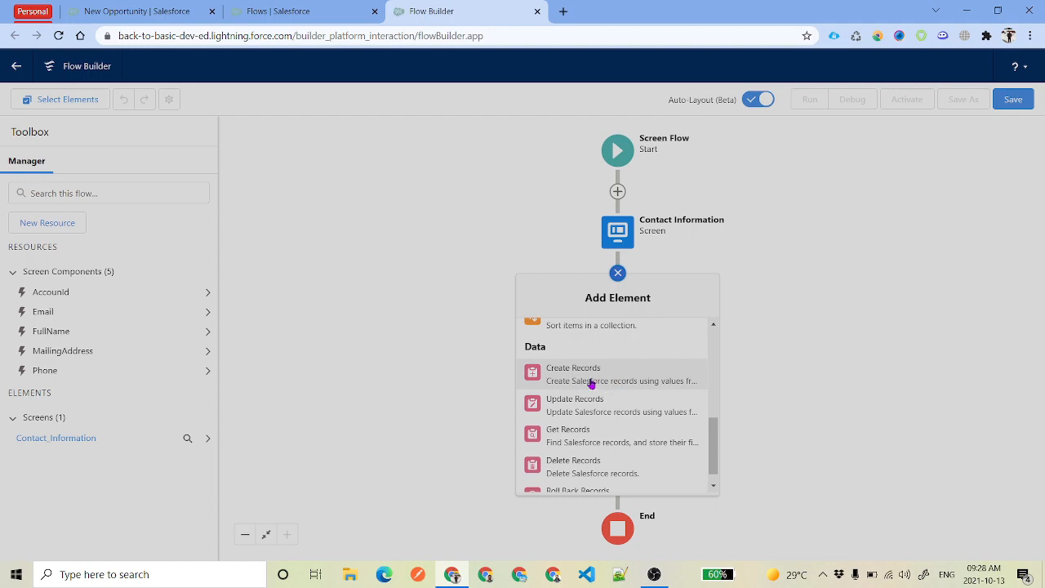
{"action": "left_click", "coordinate": [591, 383]}
{"action": "left_click", "coordinate": [393, 173]}
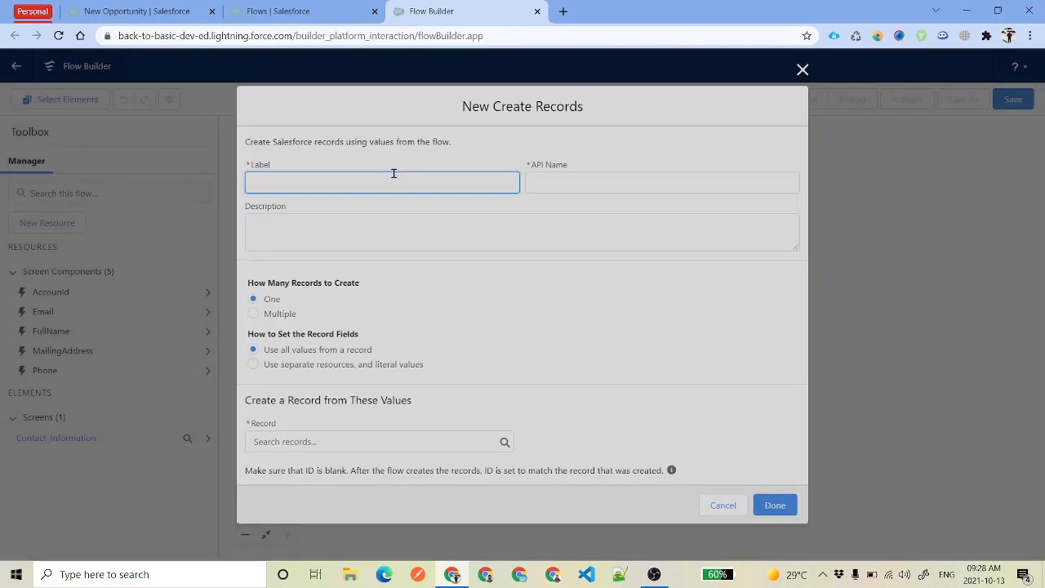
{"action": "type", "text": "Create Contact Record"}
{"action": "left_click_drag", "start_coordinate": [393, 173], "coordinate": [246, 171]}
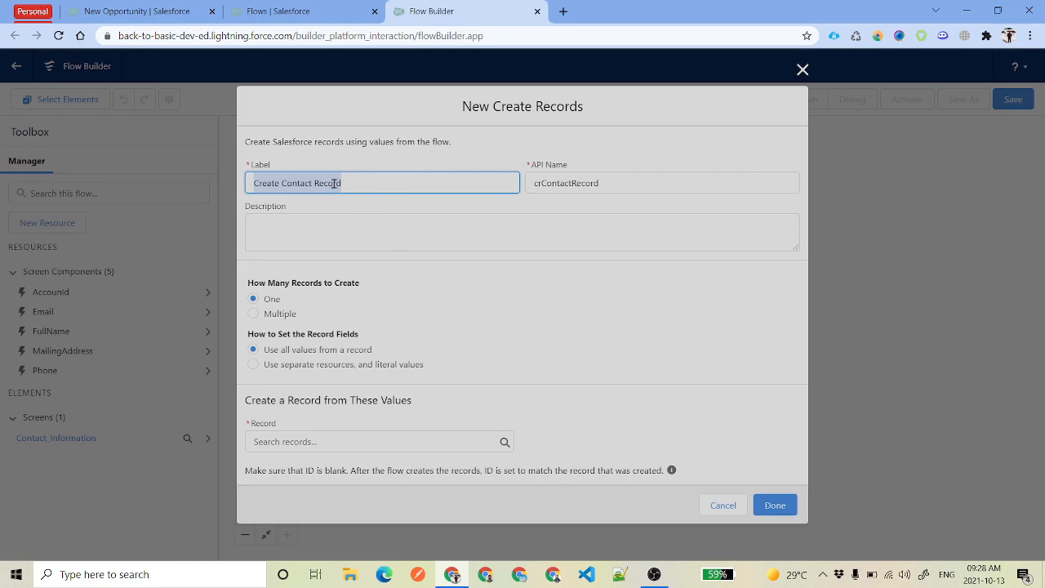
{"action": "left_click_drag", "start_coordinate": [637, 184], "coordinate": [477, 185]}
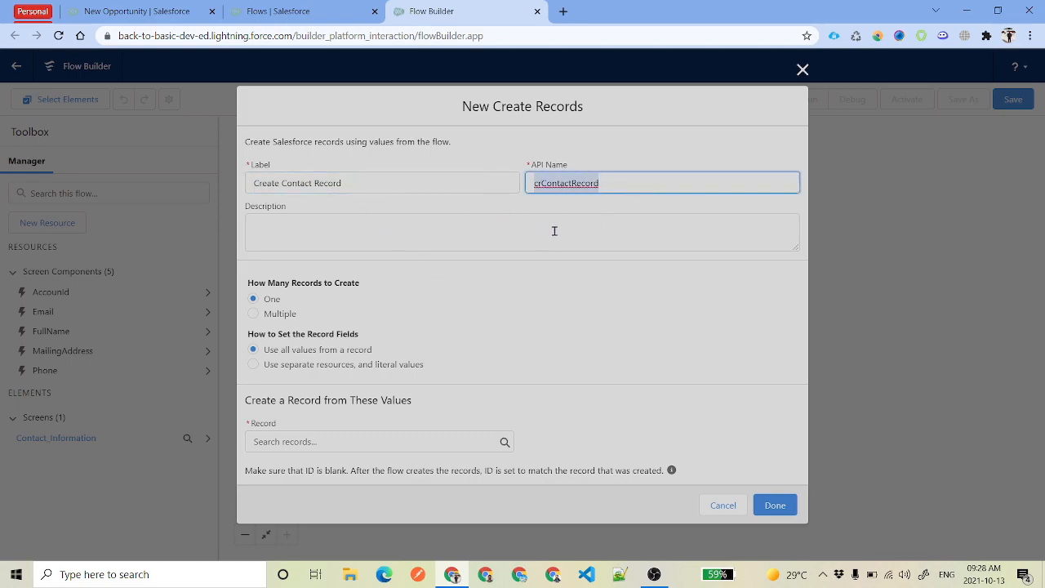
Keep API name crContactRecord and one record, using separate resources and literal values
{"action": "left_click", "coordinate": [546, 184]}
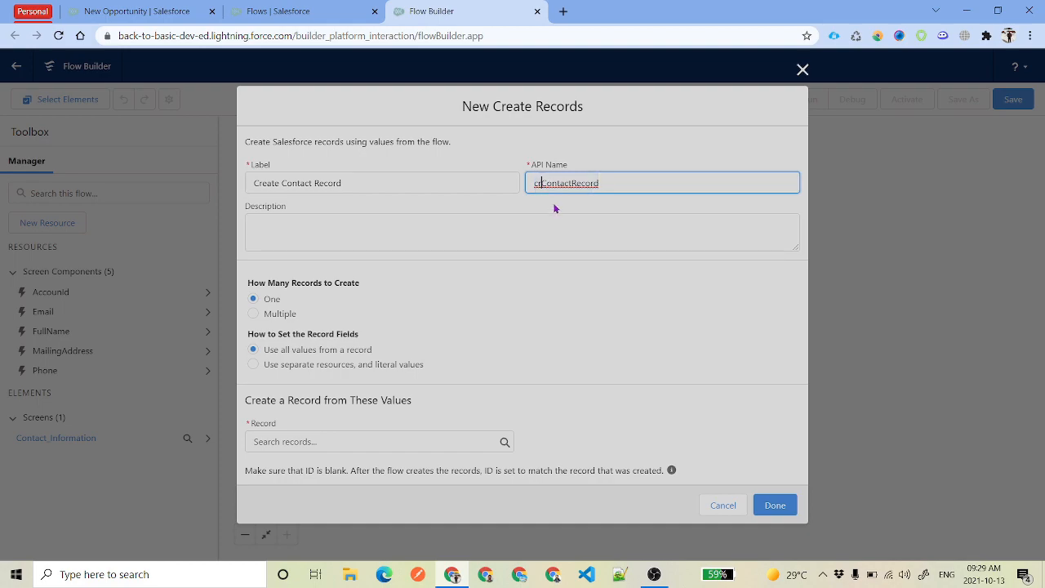
{"action": "mouse_move", "coordinate": [542, 183]}
{"action": "left_mouse_down"}
{"action": "mouse_move", "coordinate": [619, 190]}
{"action": "mouse_move", "coordinate": [541, 184]}
{"action": "left_mouse_up"}
{"action": "left_click", "coordinate": [595, 209]}
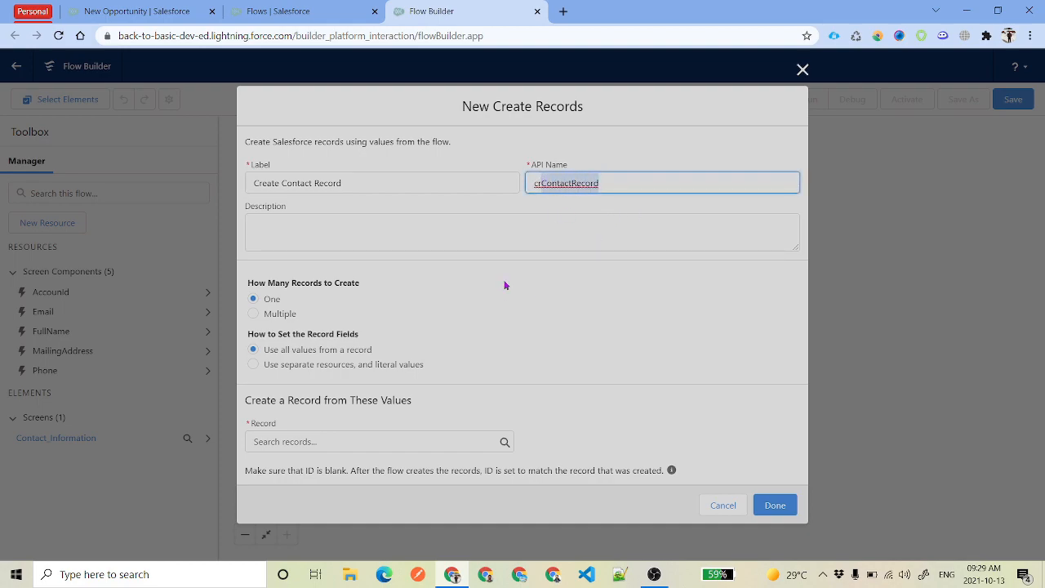
{"action": "double_click", "coordinate": [270, 299]}
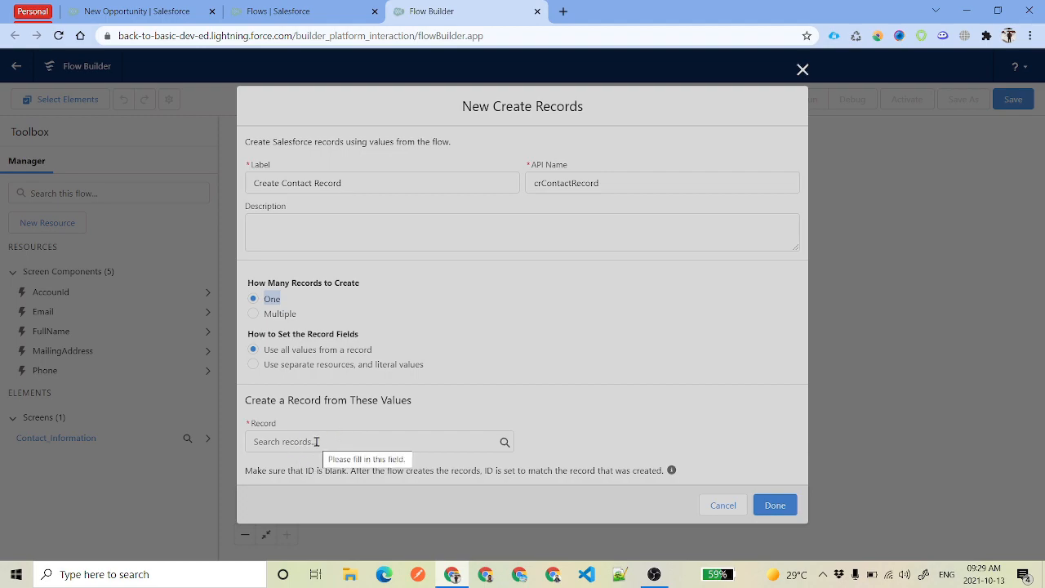
{"action": "left_click_drag", "start_coordinate": [266, 371], "coordinate": [431, 374]}
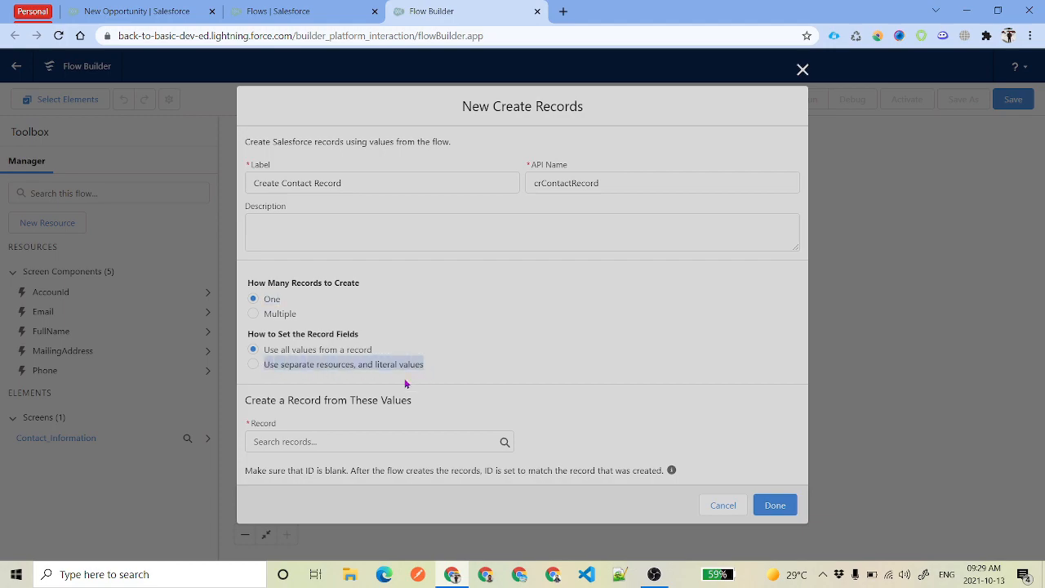
{"action": "left_click", "coordinate": [254, 365]}
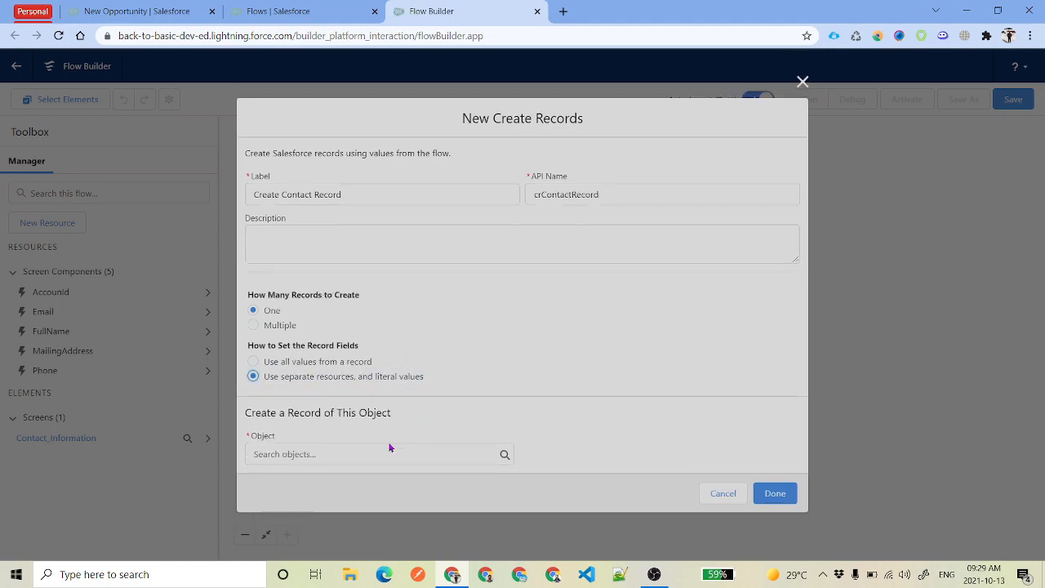
Choose Contact as the object and set the first field row to FirstName
{"action": "left_click", "coordinate": [304, 446]}
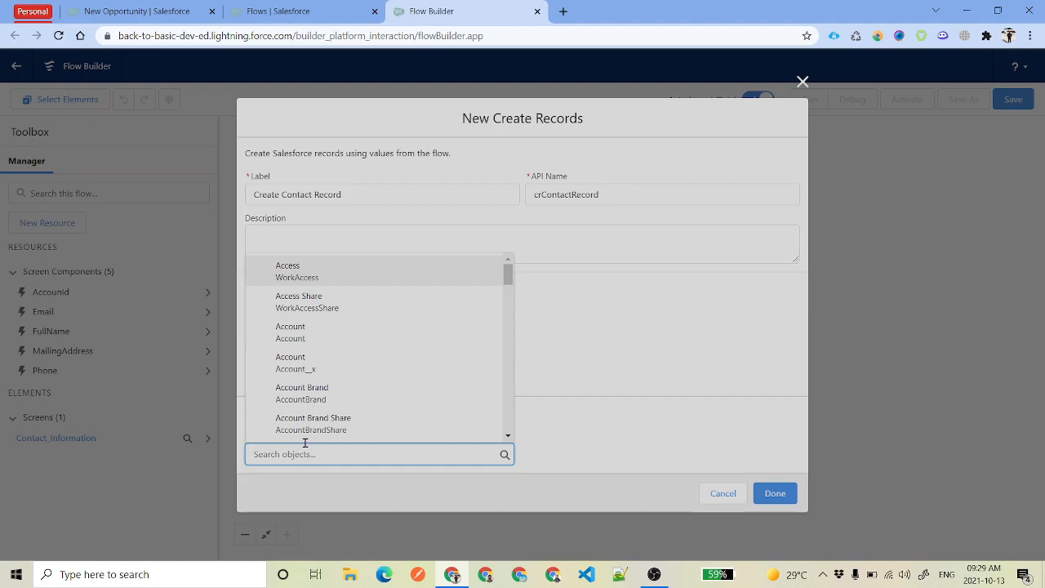
{"action": "type", "text": "Co"}
{"action": "type", "text": "ntac"}
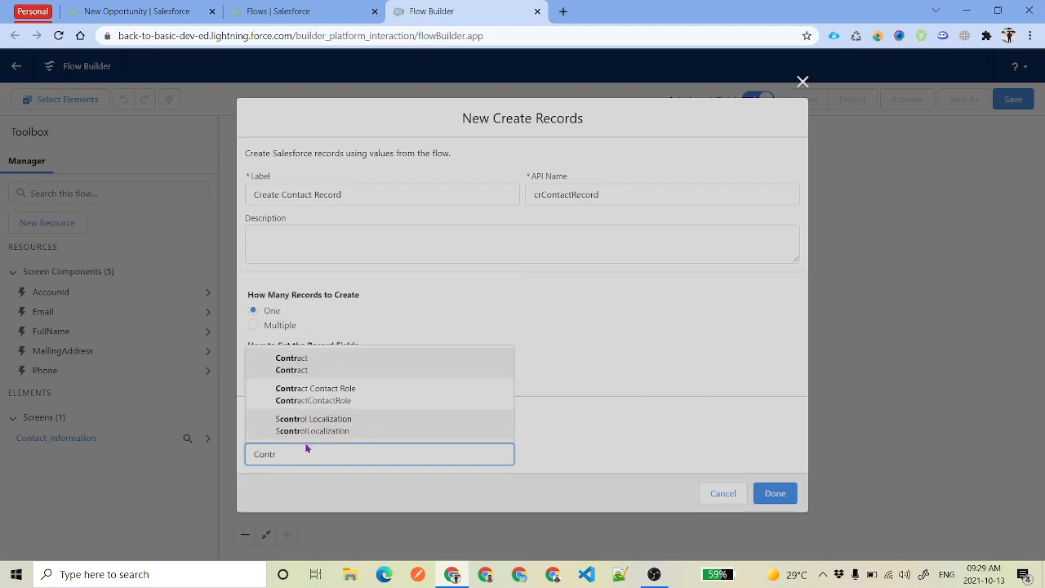
{"action": "left_click", "coordinate": [323, 361]}
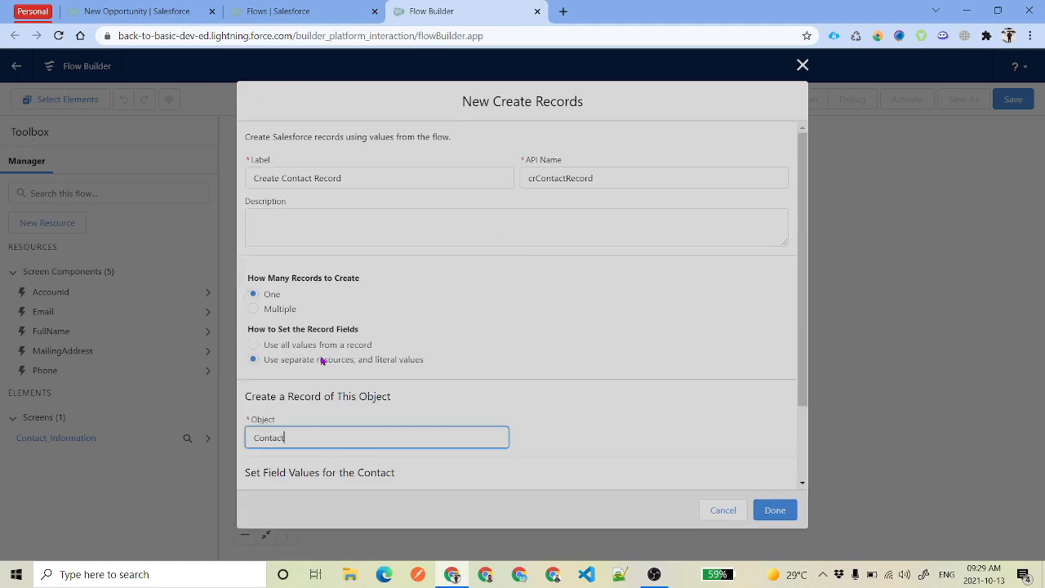
{"action": "scroll", "coordinate": [643, 348], "scroll_direction": "down", "scroll_amount": 1}
{"action": "left_click", "coordinate": [364, 418]}
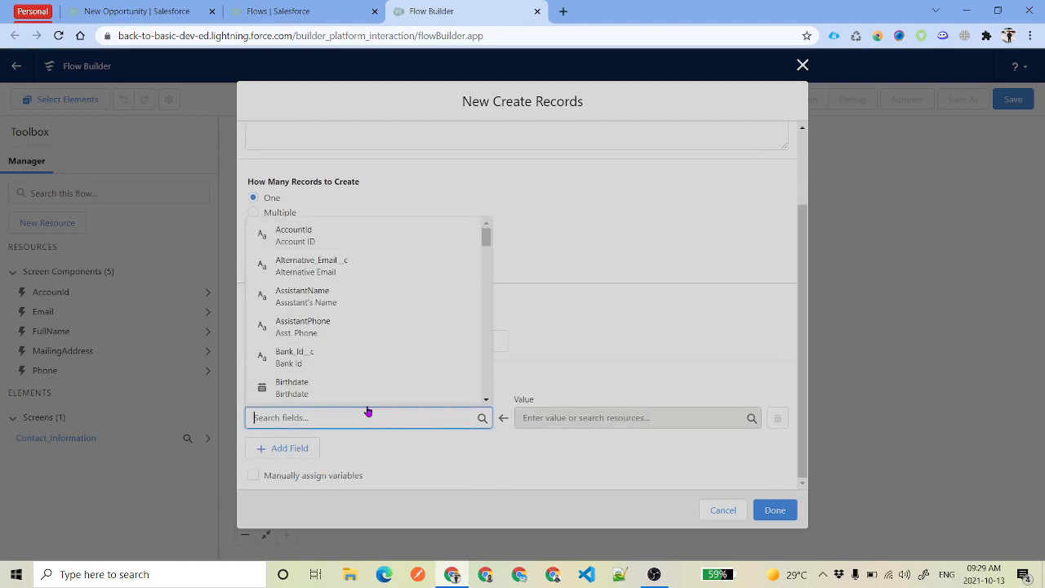
{"action": "type", "text": "fi"}
{"action": "left_click", "coordinate": [346, 333]}
Add field rows for LastName, Email, Phone and MailingCity
{"action": "left_click", "coordinate": [290, 449]}
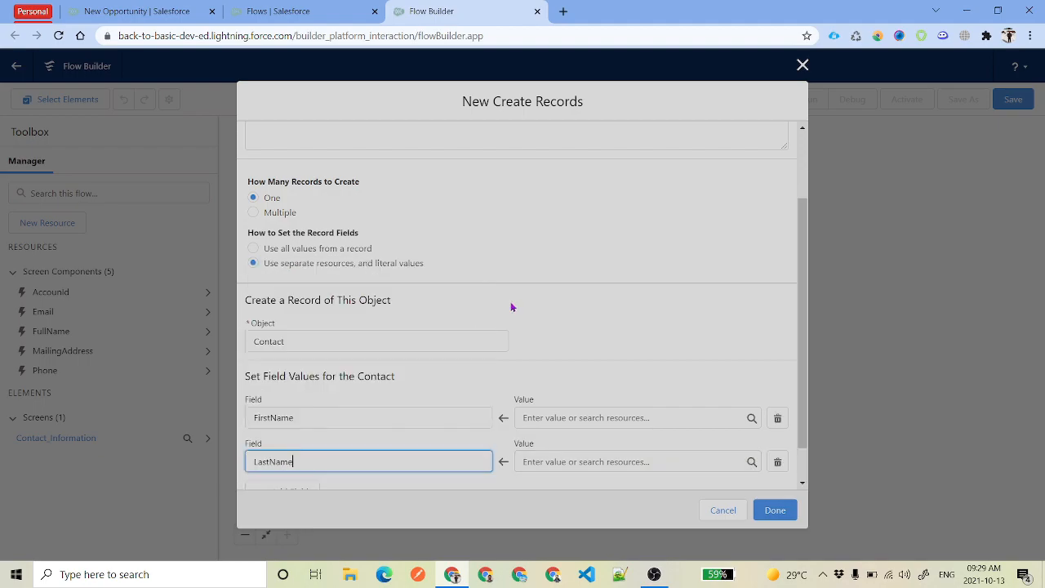
{"action": "scroll", "coordinate": [512, 307], "scroll_direction": "down", "scroll_amount": 1}
{"action": "left_click", "coordinate": [290, 451]}
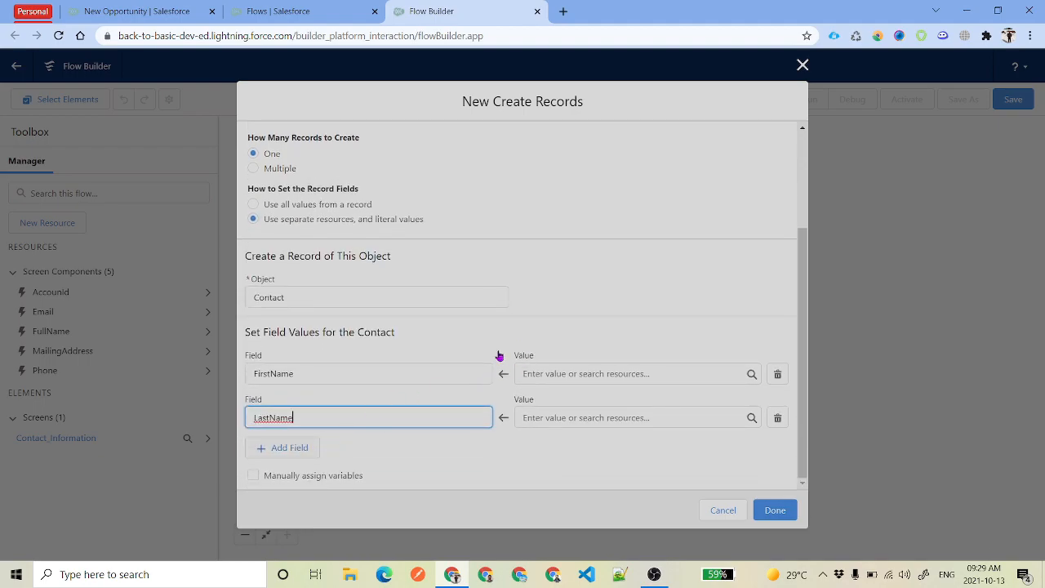
{"action": "scroll", "coordinate": [534, 297], "scroll_direction": "down", "scroll_amount": 1}
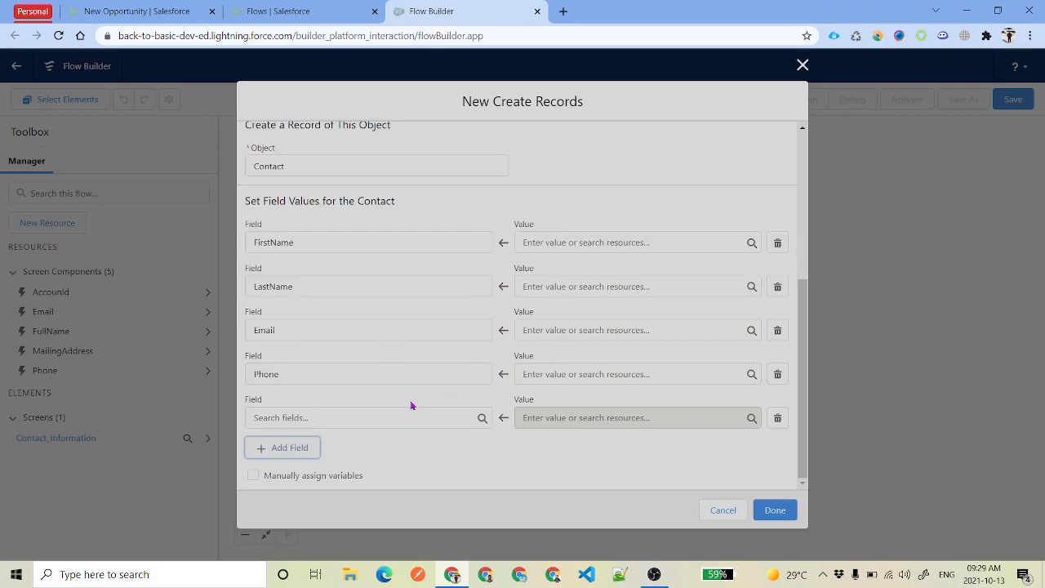
{"action": "left_click", "coordinate": [333, 420]}
{"action": "type", "text": "Mai"}
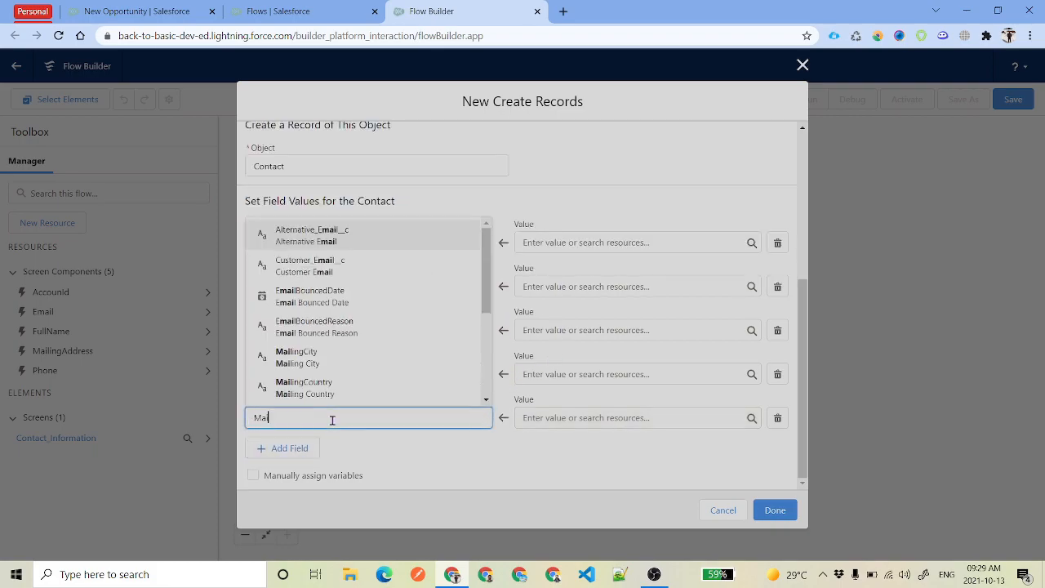
{"action": "left_click", "coordinate": [324, 363]}
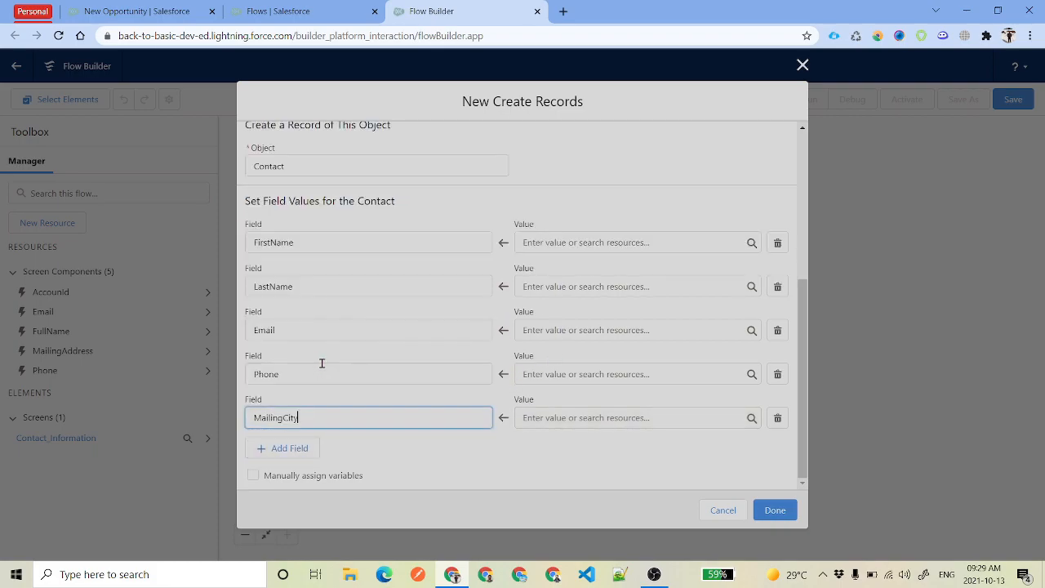
Map MailingCity's value to MailingAddress > City Value
{"action": "left_click", "coordinate": [624, 417]}
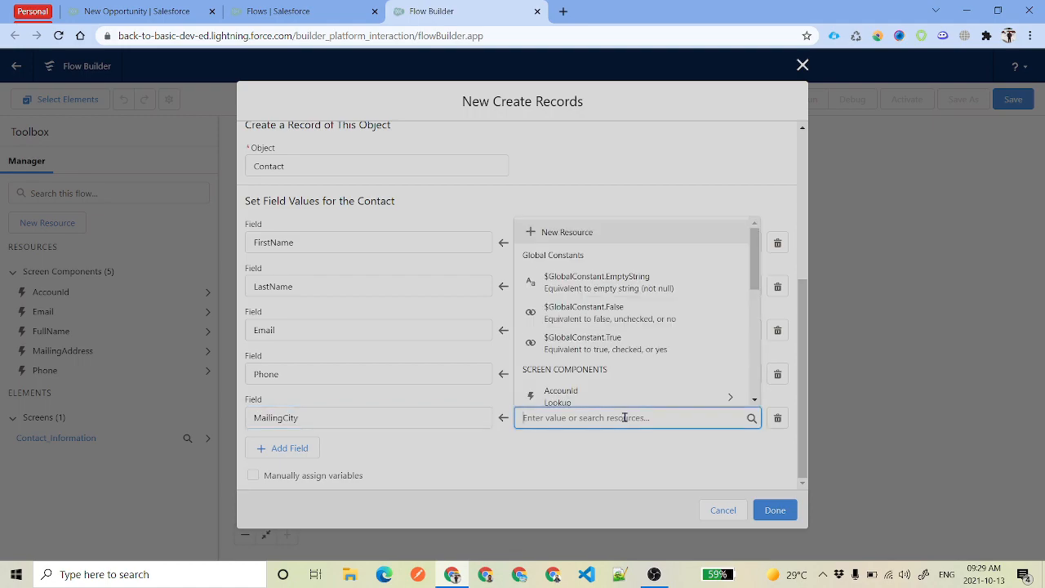
{"action": "scroll", "coordinate": [625, 329], "scroll_direction": "down", "scroll_amount": 3}
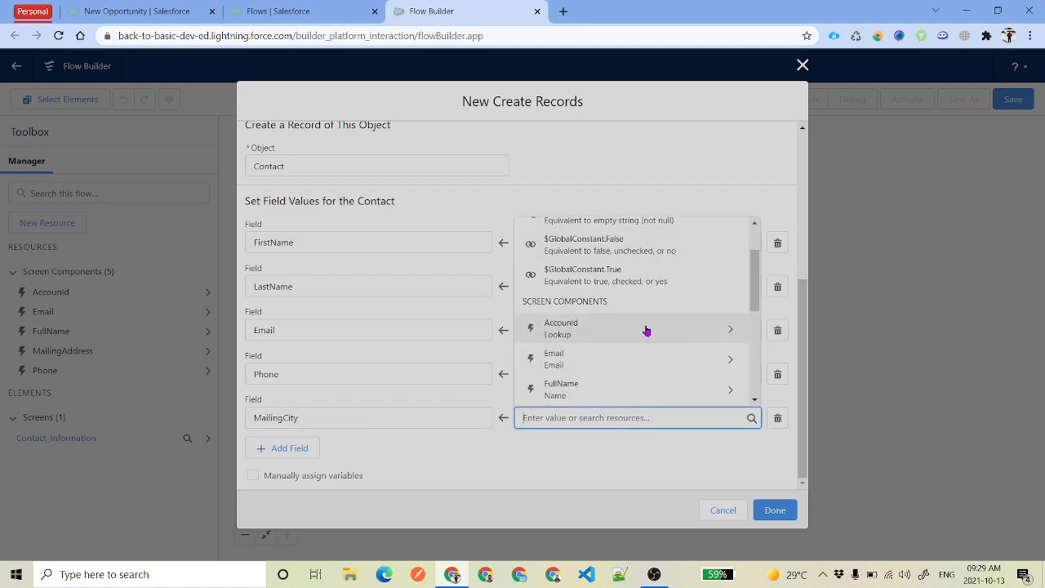
{"action": "scroll", "coordinate": [647, 328], "scroll_direction": "down", "scroll_amount": 1}
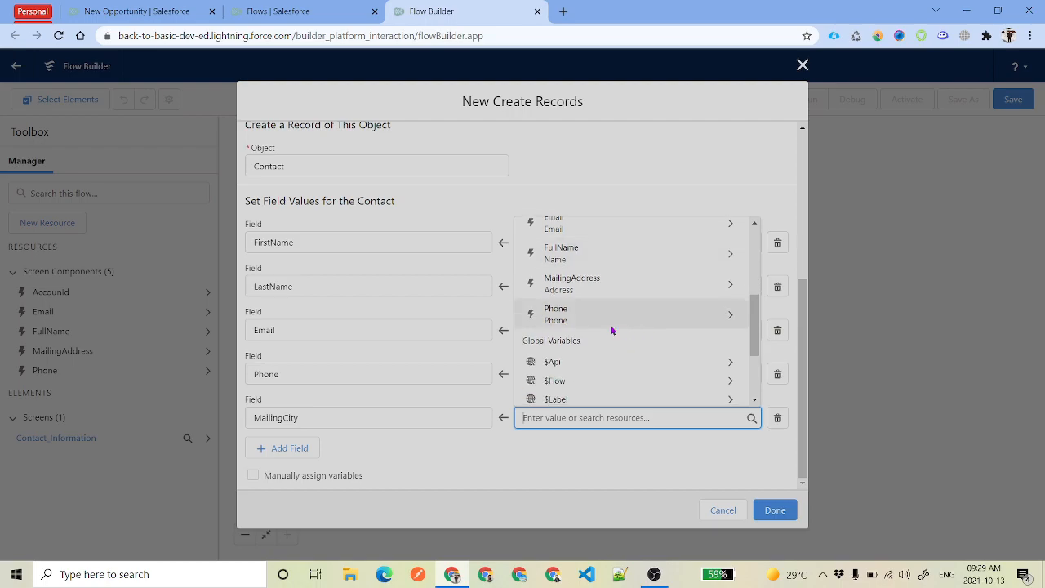
{"action": "left_click", "coordinate": [731, 291]}
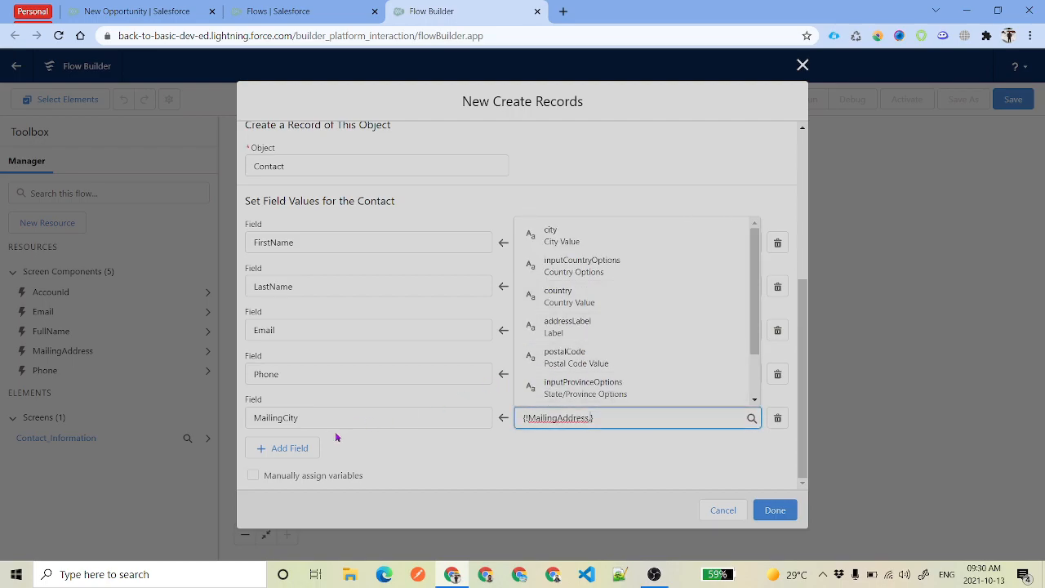
{"action": "left_click", "coordinate": [621, 449]}
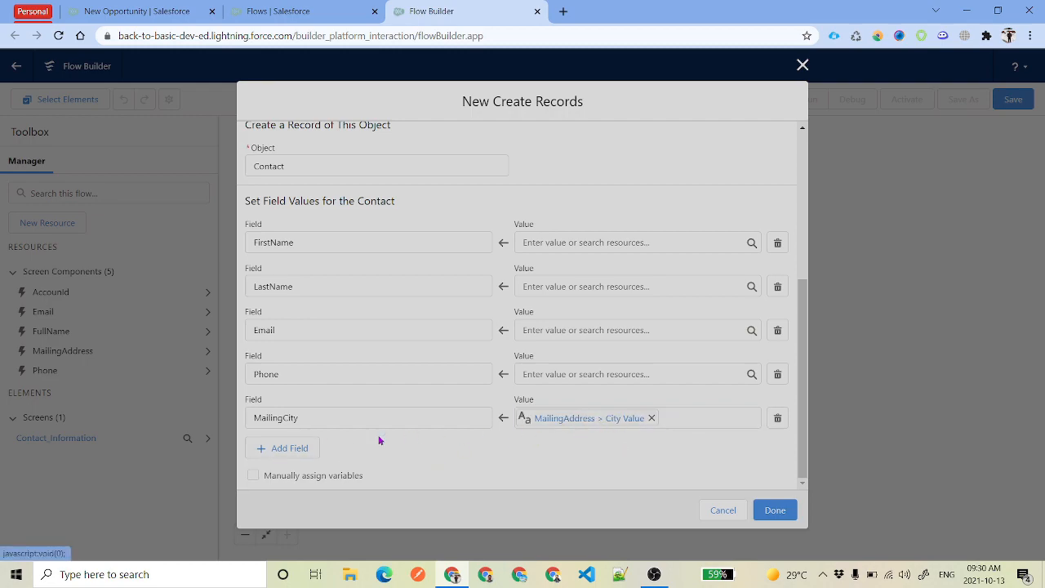
Map the Contact's FirstName and LastName to the FullName component's first and last name
{"action": "left_click", "coordinate": [621, 242]}
{"action": "scroll", "coordinate": [683, 354], "scroll_direction": "down", "scroll_amount": 3}
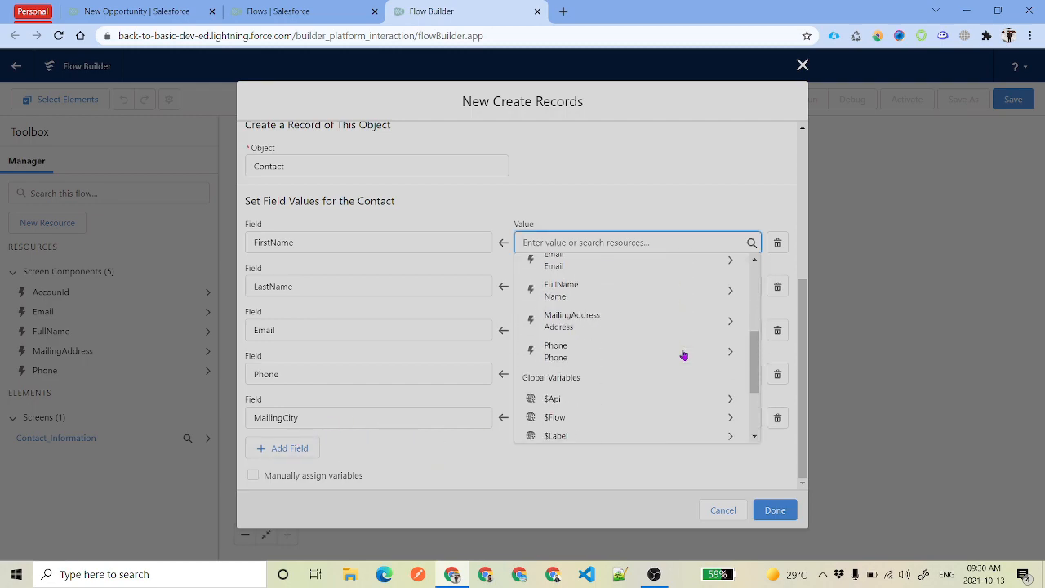
{"action": "scroll", "coordinate": [645, 373], "scroll_direction": "up", "scroll_amount": 2}
{"action": "left_click", "coordinate": [737, 361]}
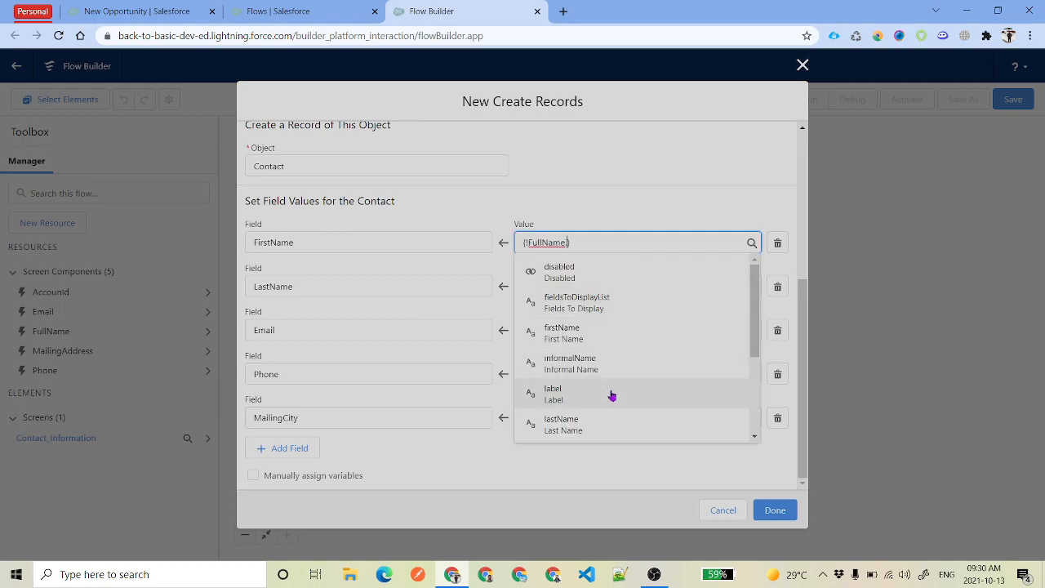
{"action": "left_click", "coordinate": [597, 337]}
{"action": "left_click", "coordinate": [570, 285]}
{"action": "scroll", "coordinate": [637, 351], "scroll_direction": "down", "scroll_amount": 3}
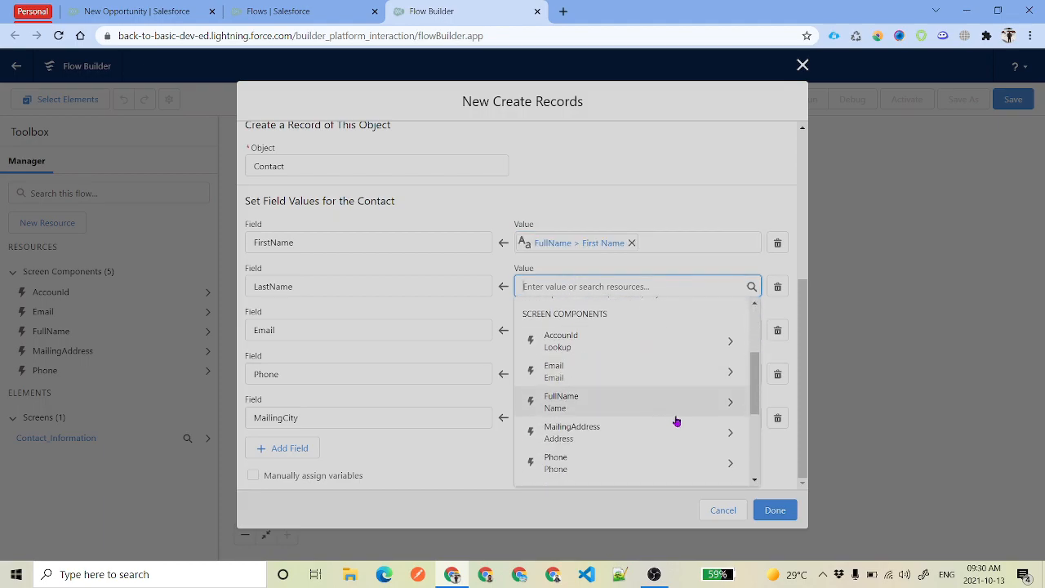
{"action": "left_click", "coordinate": [732, 406]}
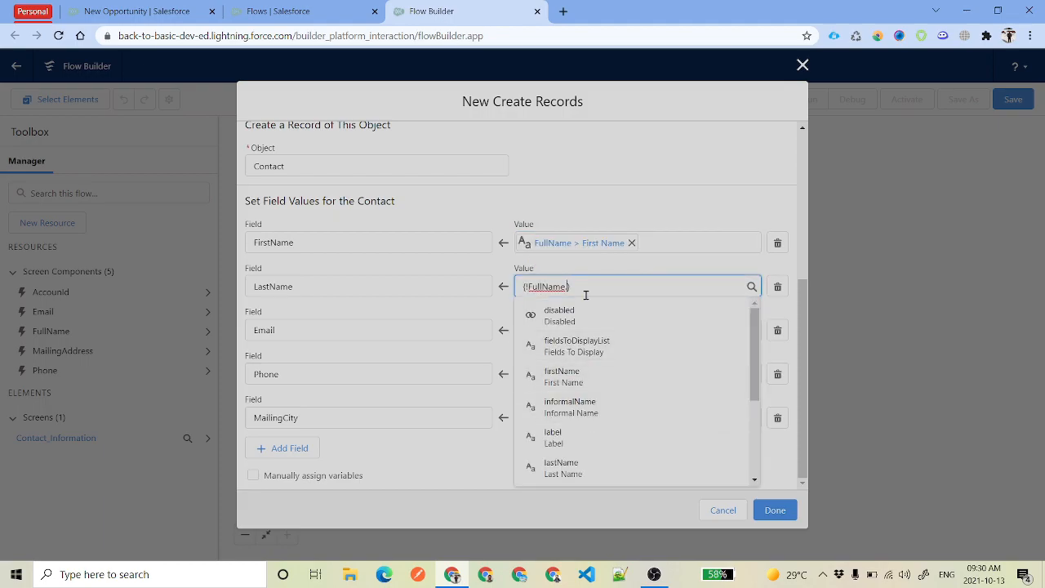
{"action": "scroll", "coordinate": [604, 347], "scroll_direction": "down", "scroll_amount": 2}
{"action": "left_click", "coordinate": [592, 335]}
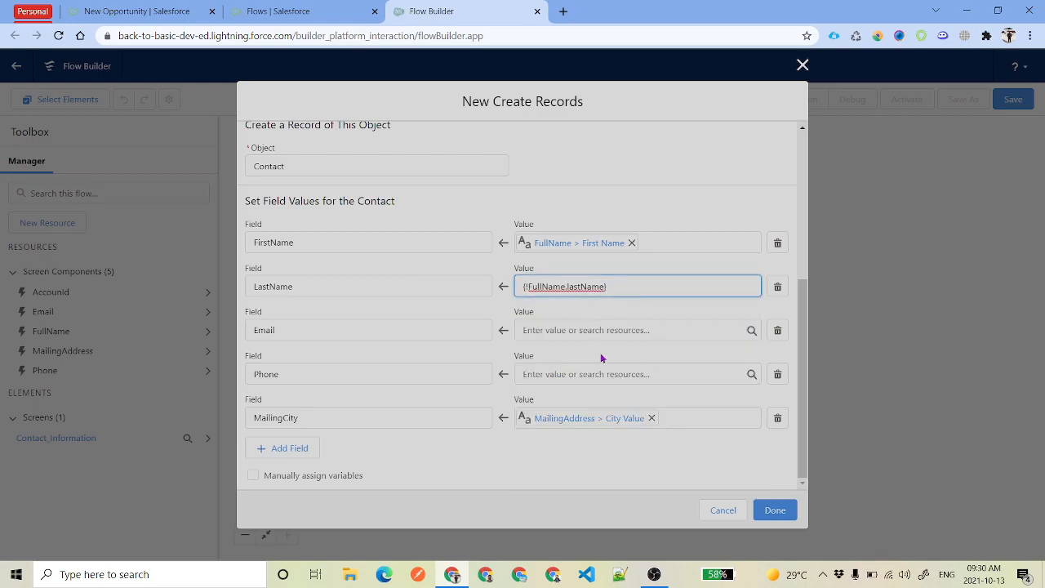
Map the Contact's Email and Phone fields to the Email and Phone components' values
{"action": "left_click", "coordinate": [584, 329]}
{"action": "scroll", "coordinate": [686, 457], "scroll_direction": "down", "scroll_amount": 2}
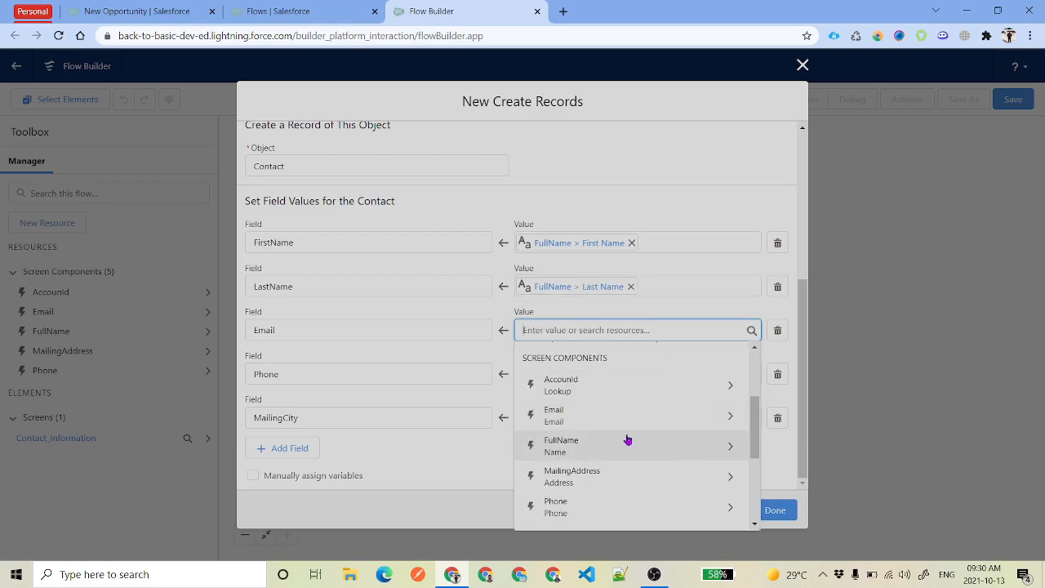
{"action": "left_click", "coordinate": [732, 419]}
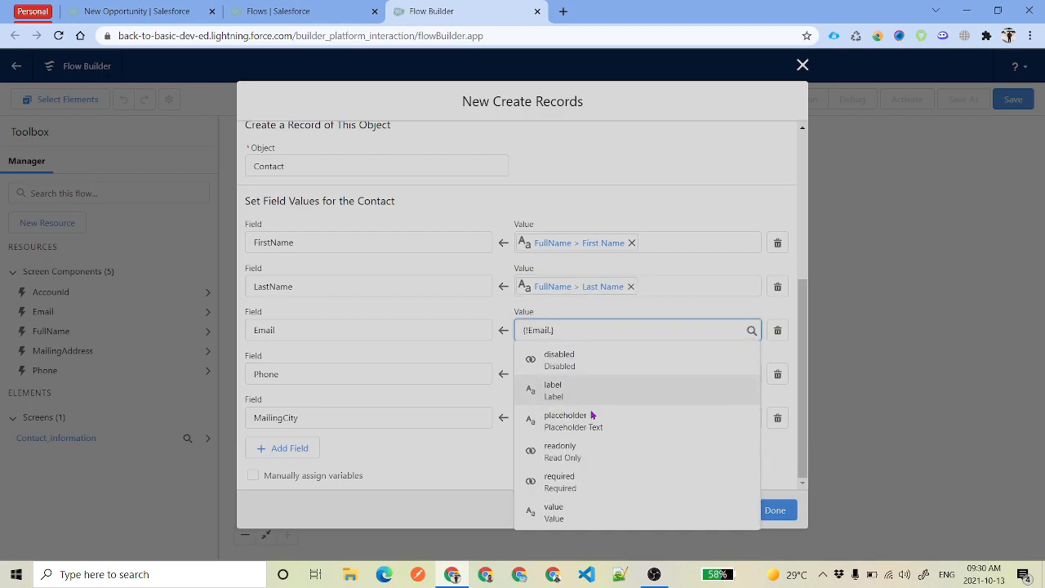
{"action": "left_click", "coordinate": [607, 509]}
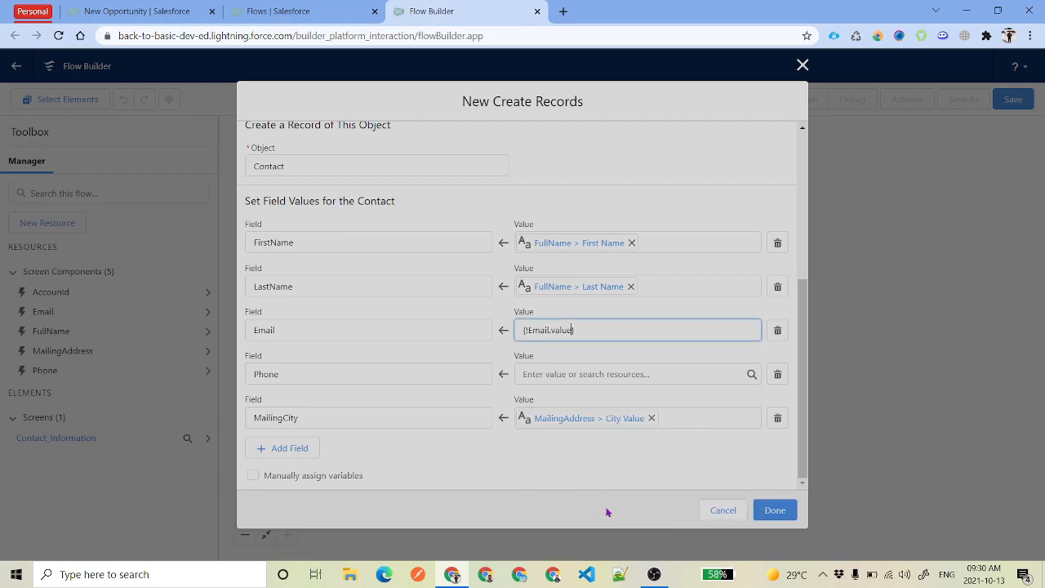
{"action": "left_click", "coordinate": [595, 374]}
{"action": "scroll", "coordinate": [658, 291], "scroll_direction": "down", "scroll_amount": 4}
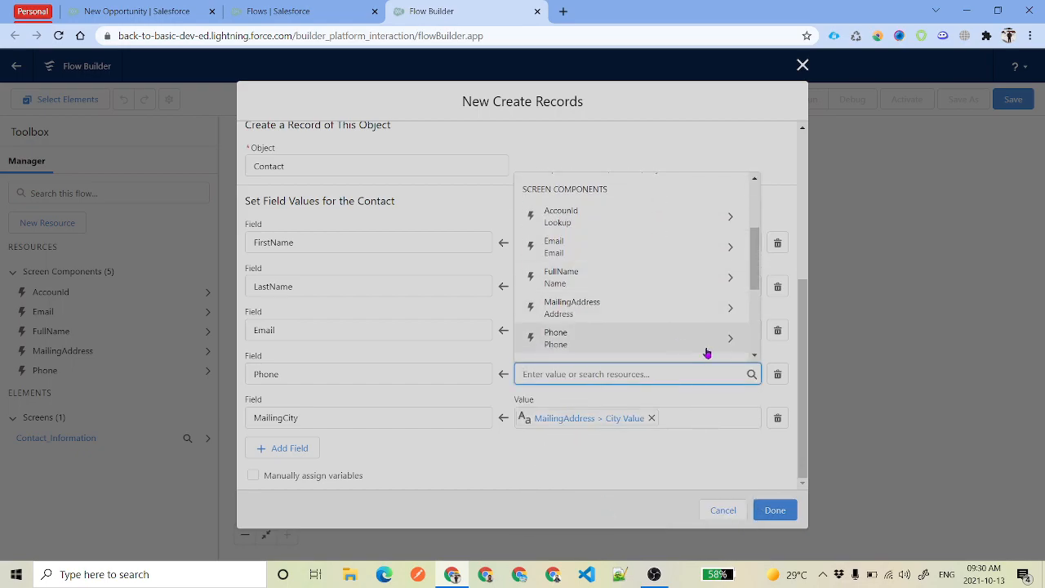
{"action": "left_click", "coordinate": [730, 338]}
{"action": "left_click", "coordinate": [606, 344]}
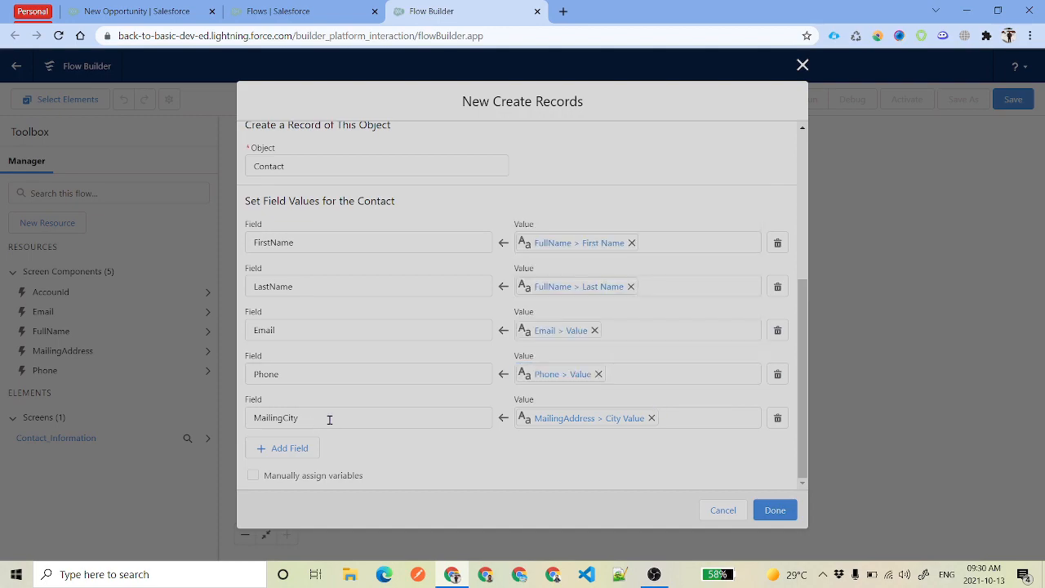
Check the MailingCity mapping and finish adding Create Contact Record to the canvas
{"action": "left_click_drag", "start_coordinate": [345, 417], "coordinate": [247, 415]}
{"action": "left_click", "coordinate": [443, 459]}
{"action": "left_click", "coordinate": [774, 510]}
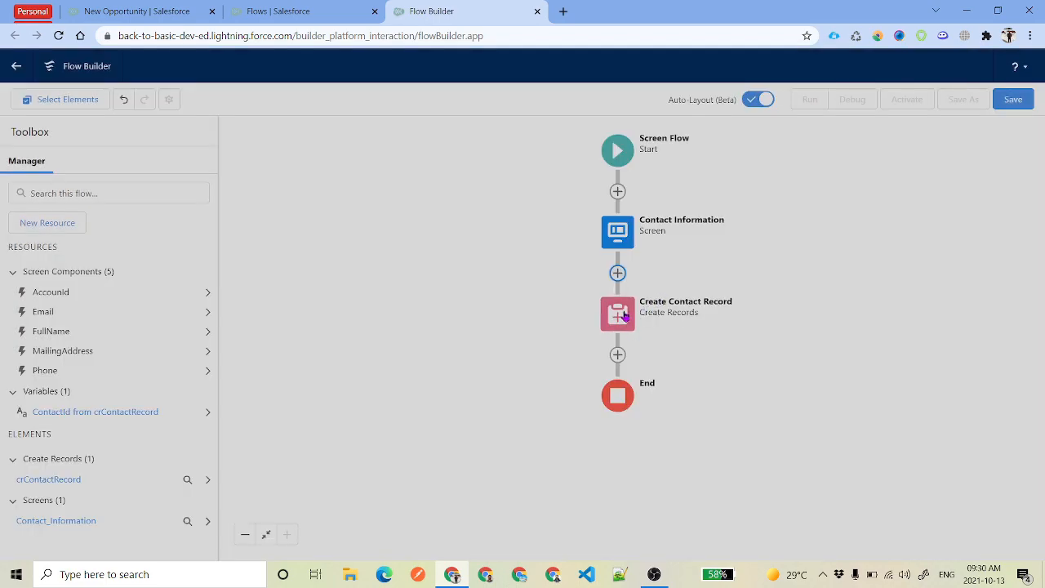
{"action": "left_click", "coordinate": [623, 314]}
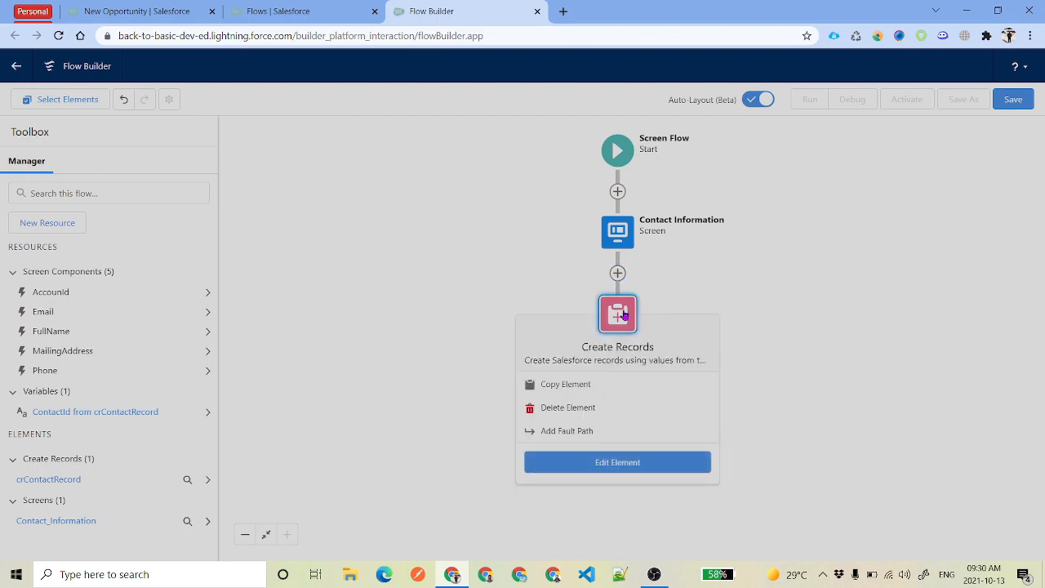
Add a fault path to an Error Screen that holds a Display Text component
{"action": "left_click", "coordinate": [596, 437]}
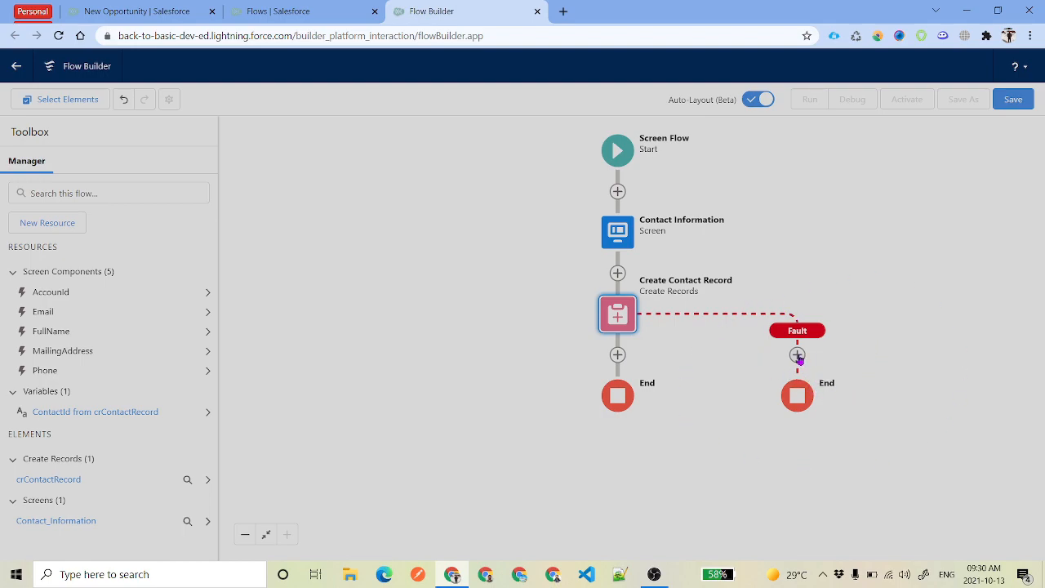
{"action": "left_click", "coordinate": [798, 356]}
{"action": "left_click", "coordinate": [796, 461]}
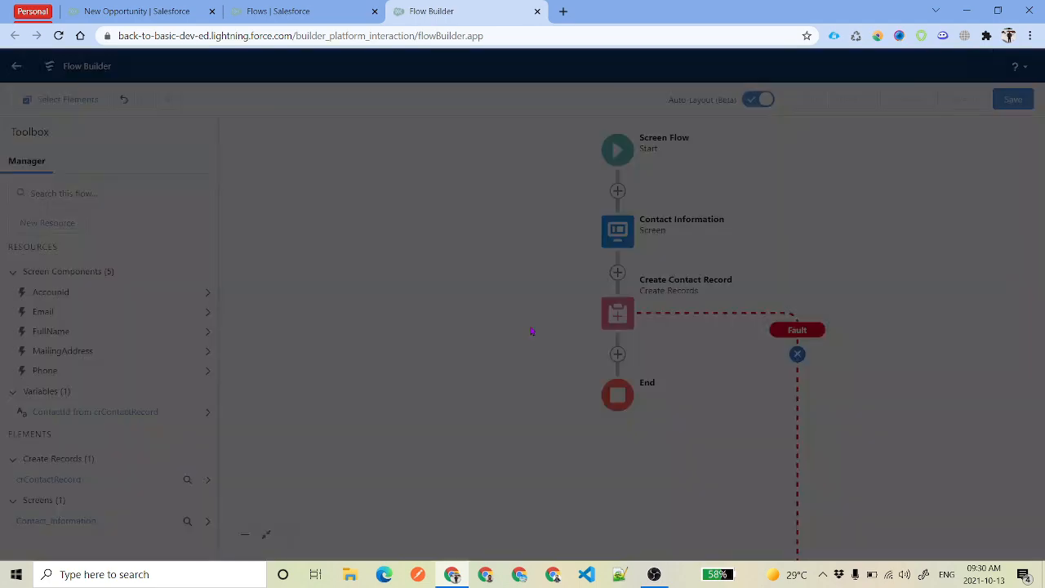
{"action": "type", "text": "Error Screen"}
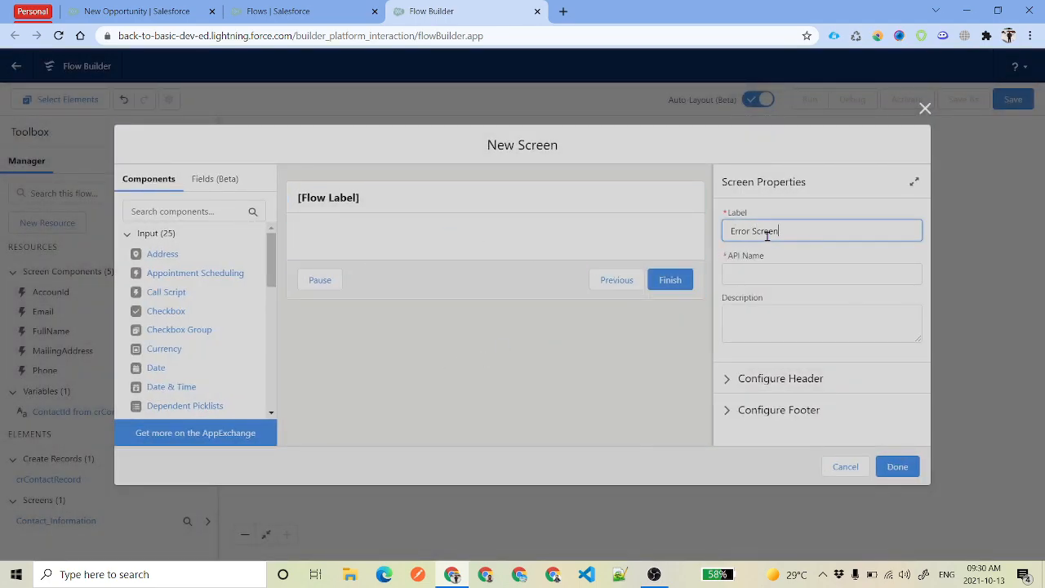
{"action": "key", "text": "Tab"}
{"action": "left_click", "coordinate": [197, 214]}
{"action": "type", "text": "dis"}
{"action": "left_click_drag", "start_coordinate": [187, 252], "coordinate": [382, 254]}
Insert {!$Flow.FaultMessage} into the display text and colour it red
{"action": "left_click", "coordinate": [788, 278]}
{"action": "type", "text": "{"}
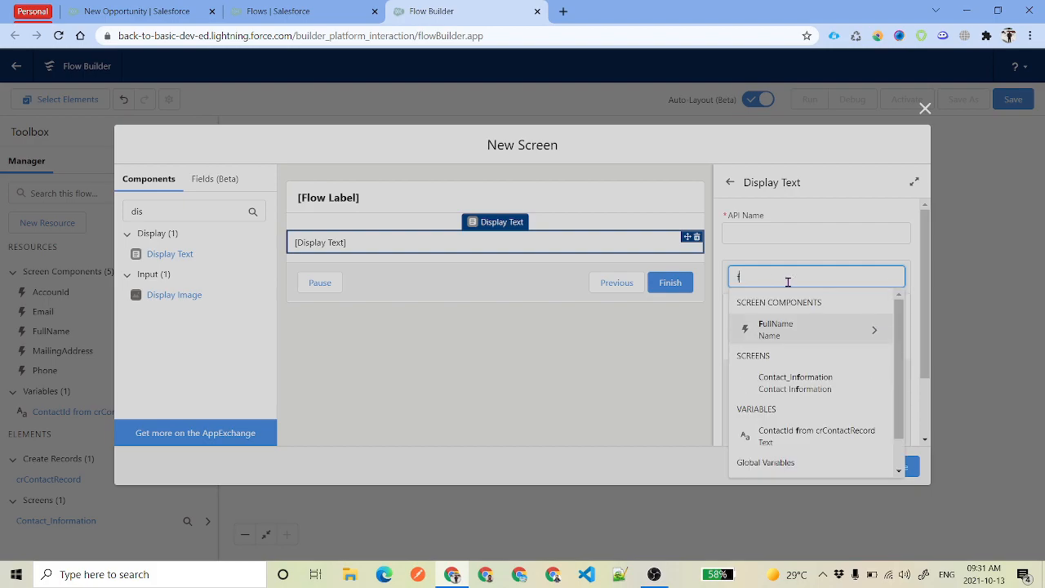
{"action": "type", "text": "l"}
{"action": "key", "text": "BackSpace"}
{"action": "key", "text": "BackSpace"}
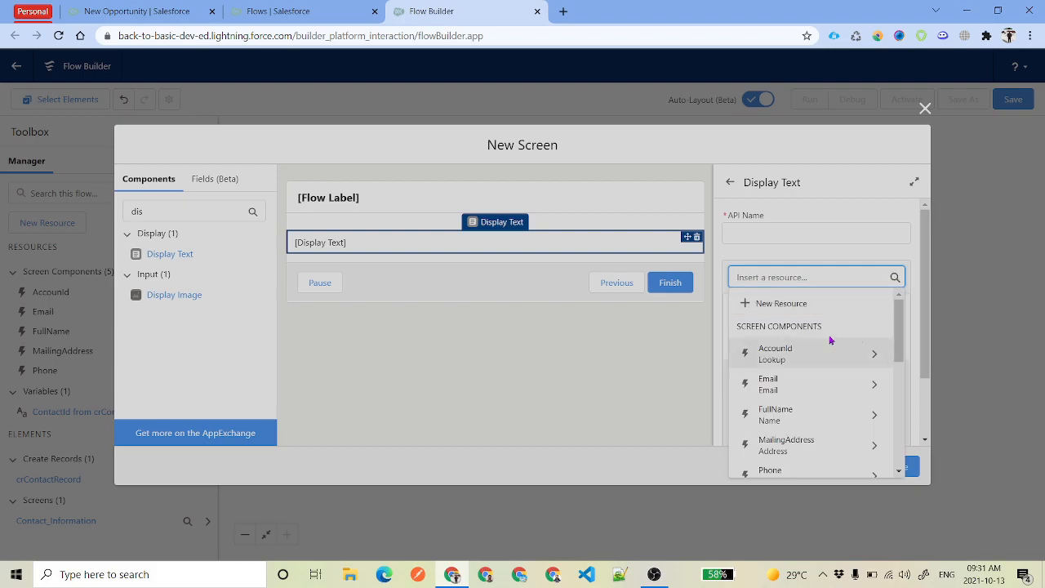
{"action": "type", "text": "Flow"}
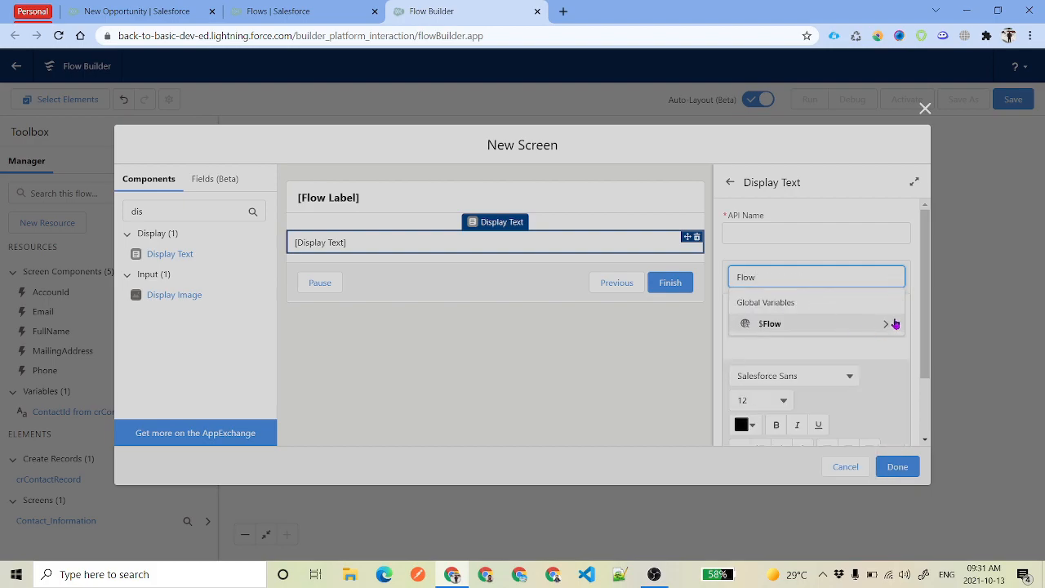
{"action": "left_click", "coordinate": [888, 324]}
{"action": "type", "text": "Fa"}
{"action": "left_click", "coordinate": [805, 317]}
{"action": "left_click_drag", "start_coordinate": [847, 313], "coordinate": [702, 310]}
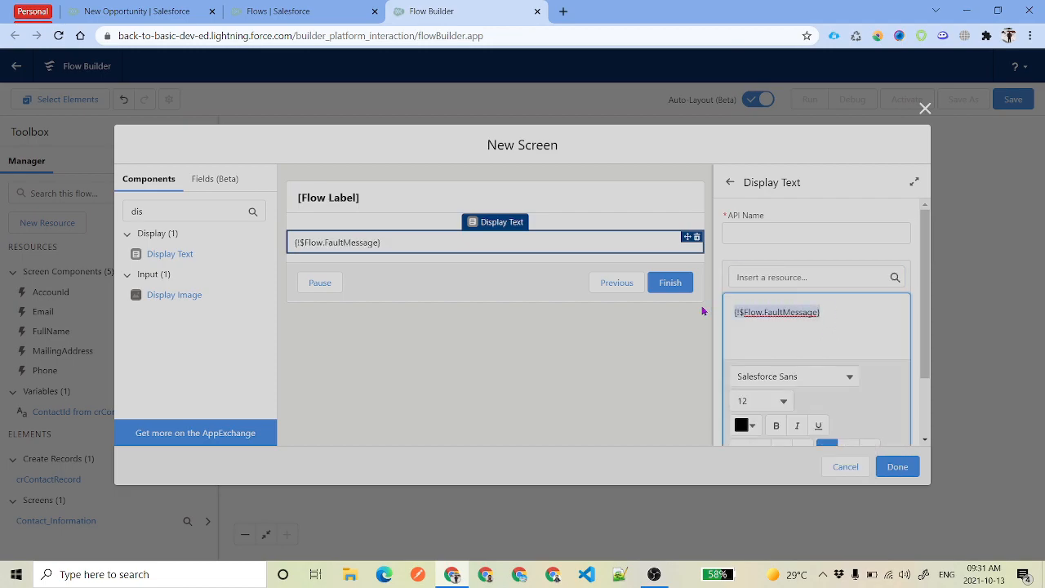
{"action": "left_click", "coordinate": [750, 425]}
{"action": "left_click", "coordinate": [866, 263]}
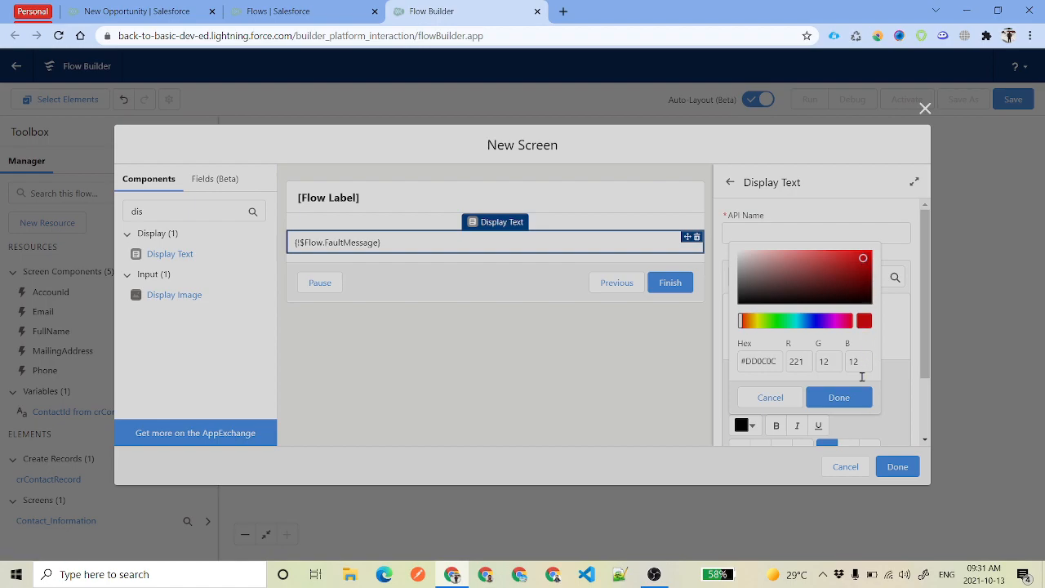
{"action": "left_click", "coordinate": [839, 397]}
{"action": "left_click", "coordinate": [865, 315]}
{"action": "left_click_drag", "start_coordinate": [864, 314], "coordinate": [694, 315]}
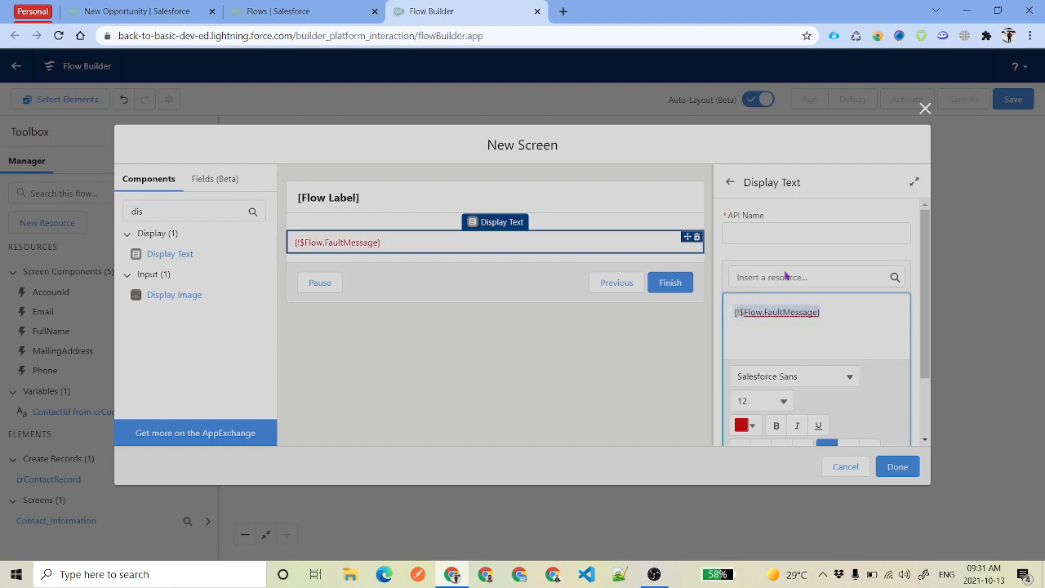
Name the Display Text component ErrorMessage and finish the Error Screen
{"action": "left_click", "coordinate": [801, 229]}
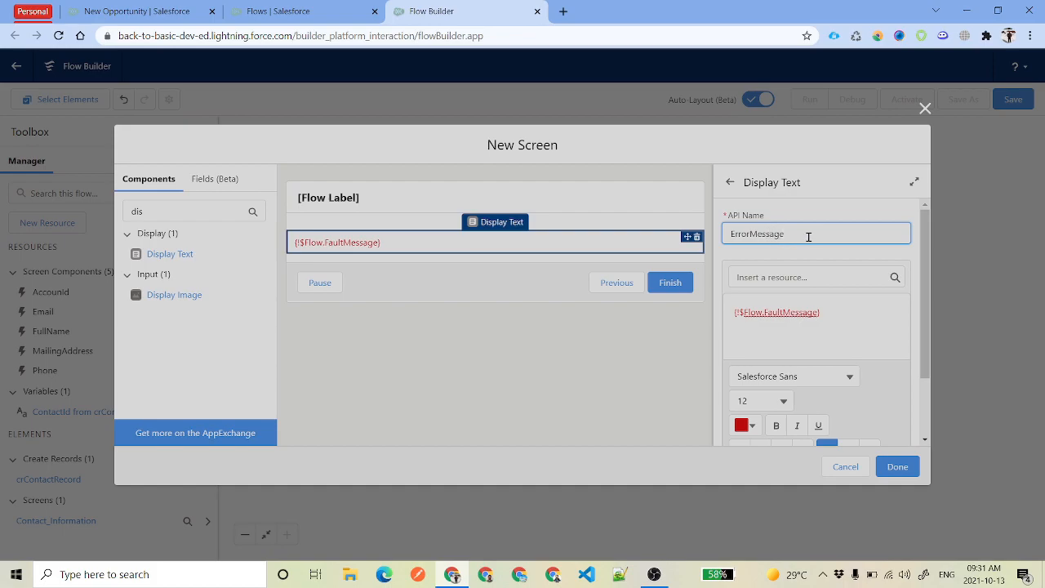
{"action": "key", "text": "ctrl+a"}
{"action": "left_click", "coordinate": [820, 253]}
{"action": "left_click", "coordinate": [896, 465]}
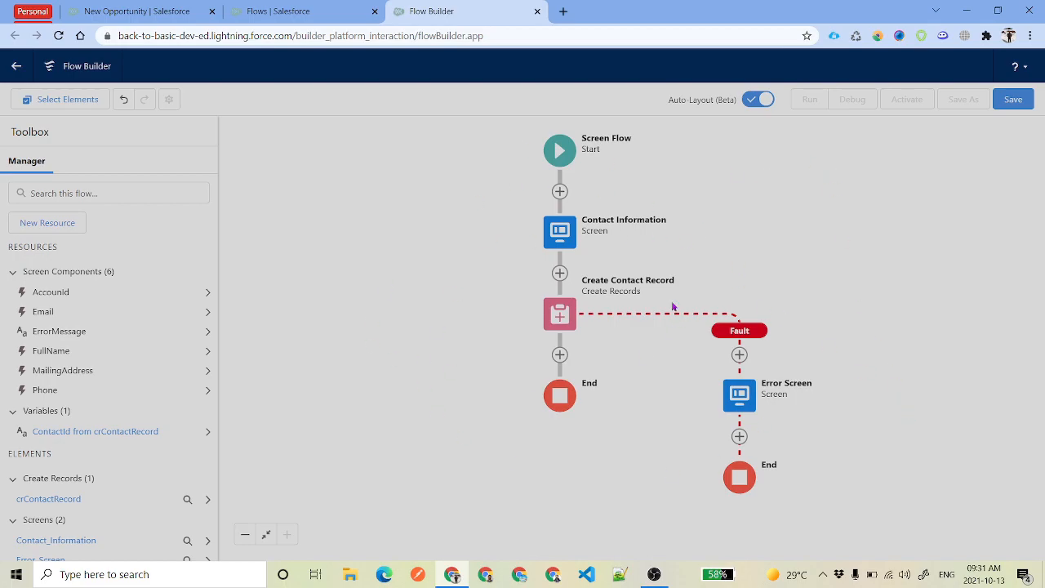
Save the flow with the label 'Create Contact Record' and launch a debug run
{"action": "left_click", "coordinate": [1012, 99]}
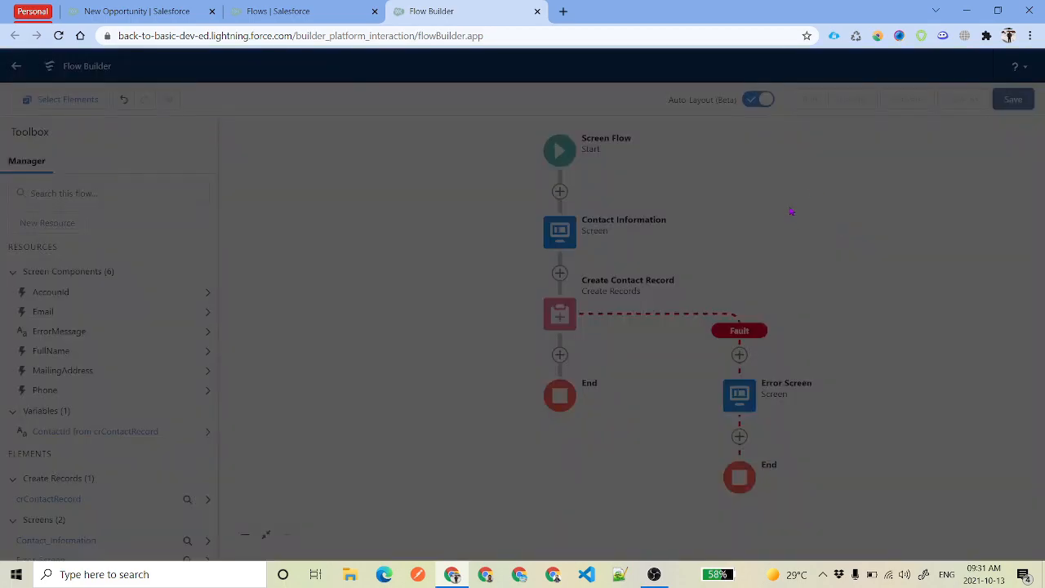
{"action": "type", "text": "Create Contact Record"}
{"action": "left_click_drag", "start_coordinate": [366, 266], "coordinate": [243, 264]}
{"action": "left_click", "coordinate": [777, 399]}
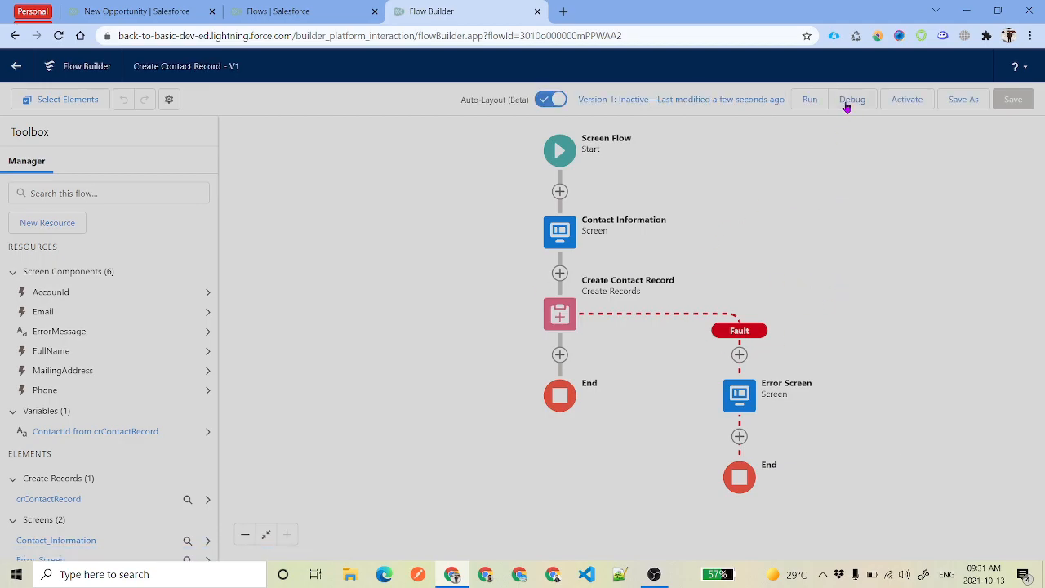
{"action": "left_click", "coordinate": [849, 101]}
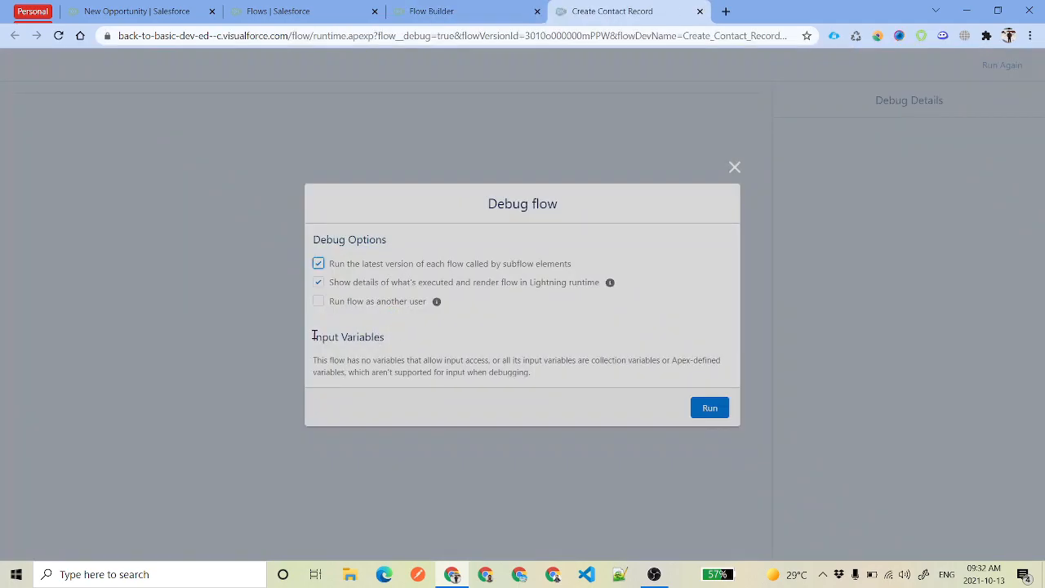
Run the debug flow and enter the test contact's first name, last name and e-mail
{"action": "left_click_drag", "start_coordinate": [314, 335], "coordinate": [415, 354]}
{"action": "left_click", "coordinate": [709, 411]}
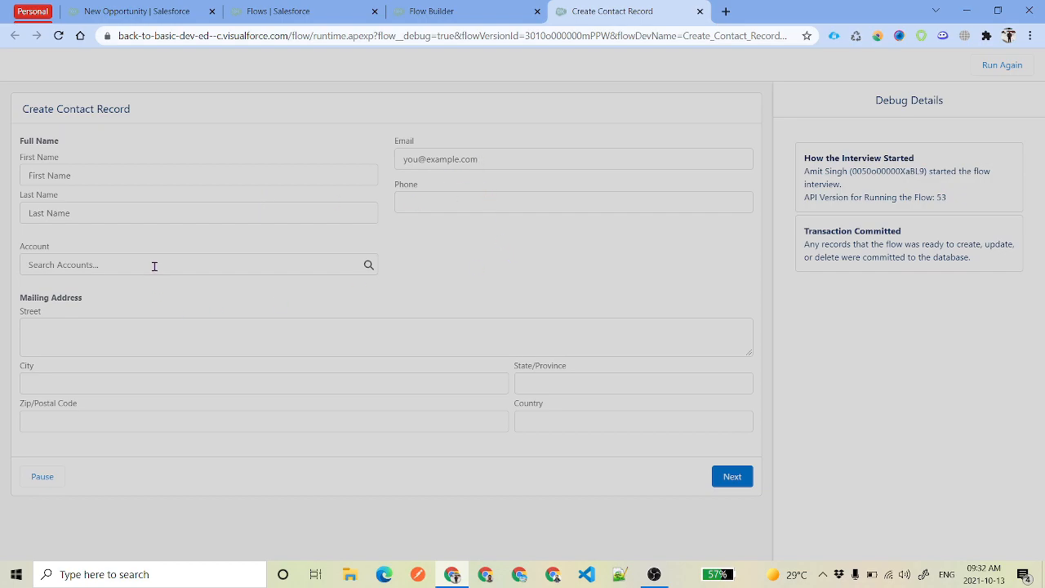
{"action": "left_click", "coordinate": [120, 176]}
{"action": "type", "text": "f"}
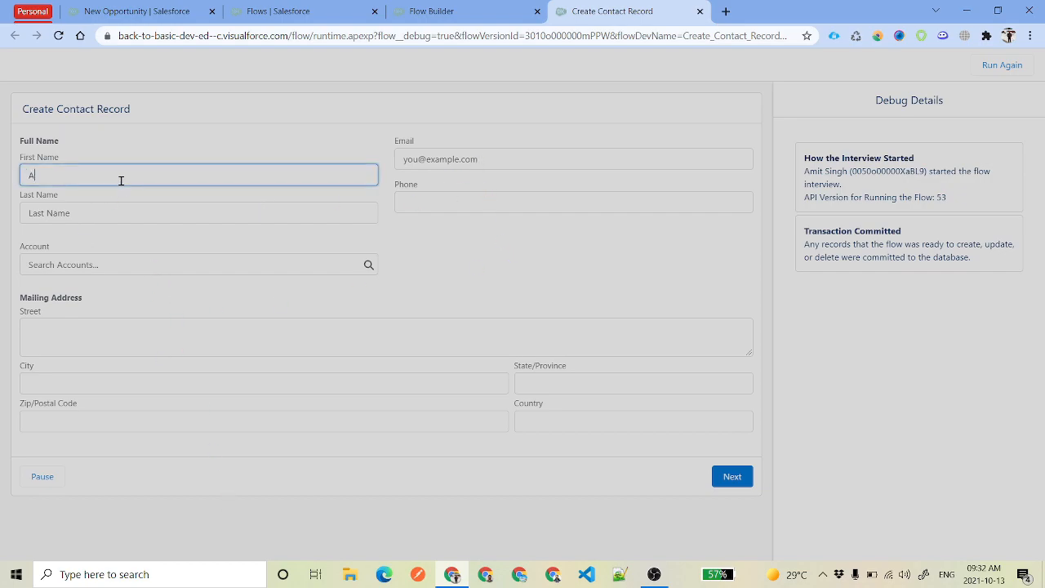
{"action": "type", "text": "low Record"}
{"action": "key", "text": "Tab"}
{"action": "type", "text": "Demo"}
{"action": "key", "text": "Tab"}
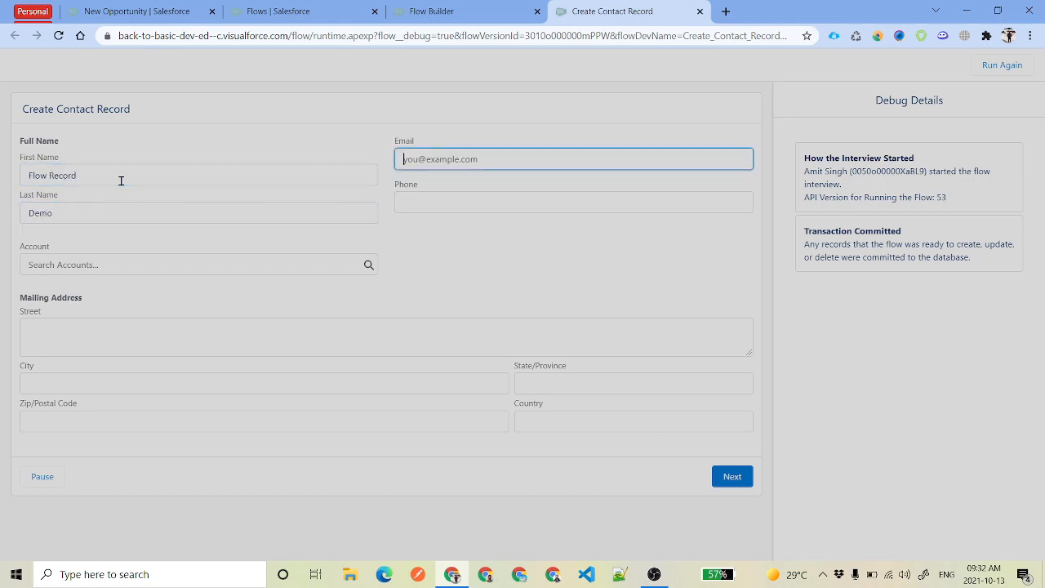
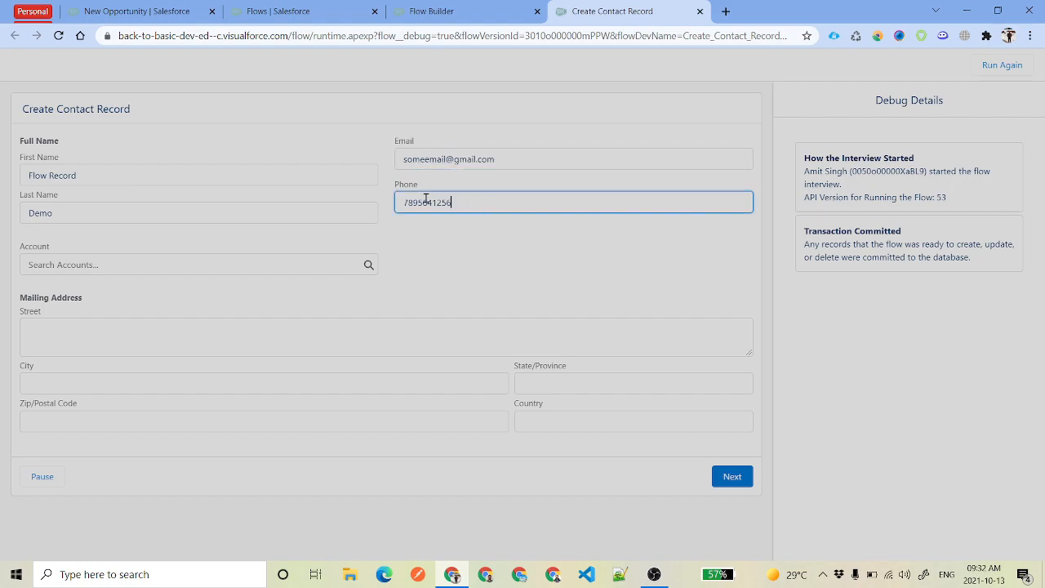
Confirm the phone number and choose Burlington Textiles Corp of America as the account
{"action": "double_click", "coordinate": [424, 202]}
{"action": "left_click", "coordinate": [453, 261]}
{"action": "left_click", "coordinate": [153, 261]}
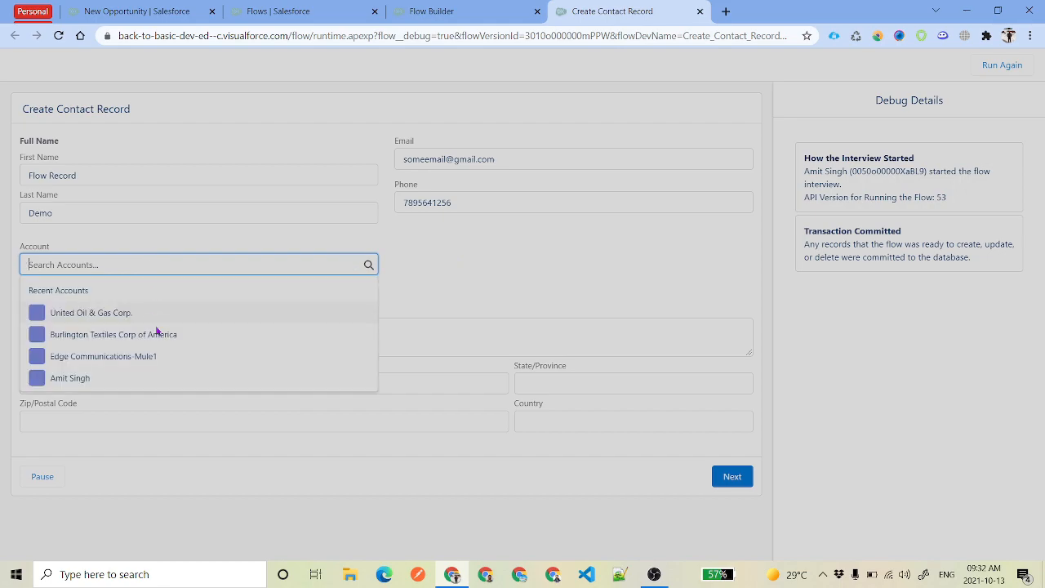
{"action": "left_click", "coordinate": [156, 333]}
Fill in the street and city fields, fix the street's spelling, and submit the form
{"action": "left_click", "coordinate": [111, 385]}
{"action": "type", "text": "123 Mai"}
{"action": "key", "text": "ctrl+a"}
{"action": "key", "text": "ctrl+c"}
{"action": "left_click", "coordinate": [135, 348]}
{"action": "key", "text": "ctrl+v"}
{"action": "left_click", "coordinate": [166, 359]}
{"action": "left_click", "coordinate": [133, 380]}
{"action": "type", "text": "t"}
{"action": "left_click", "coordinate": [133, 327]}
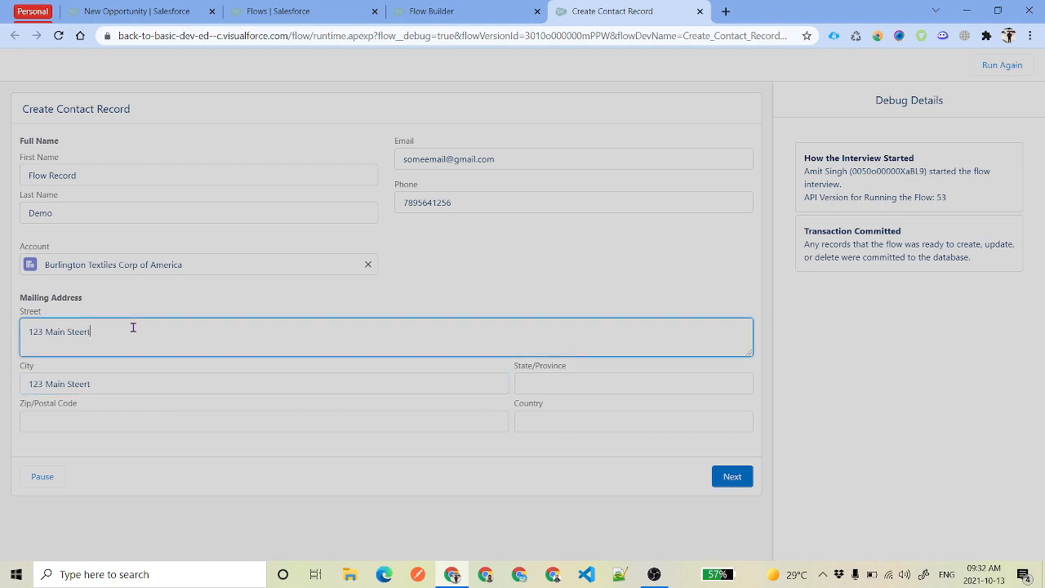
{"action": "key", "text": "BackSpace"}
{"action": "key", "text": "BackSpace"}
{"action": "key", "text": "BackSpace"}
{"action": "key", "text": "BackSpace"}
{"action": "type", "text": "reet"}
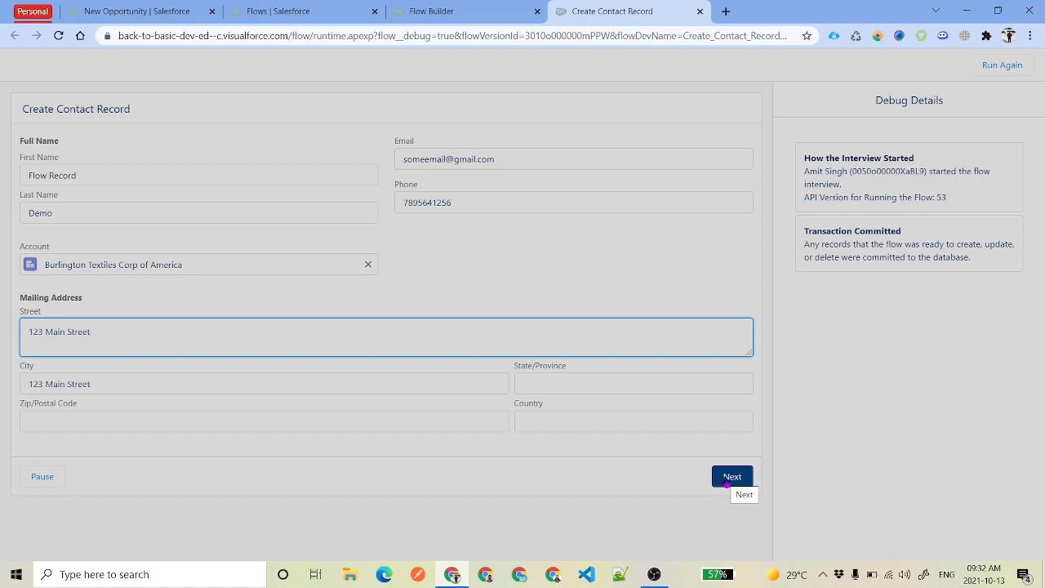
{"action": "left_click", "coordinate": [731, 480]}
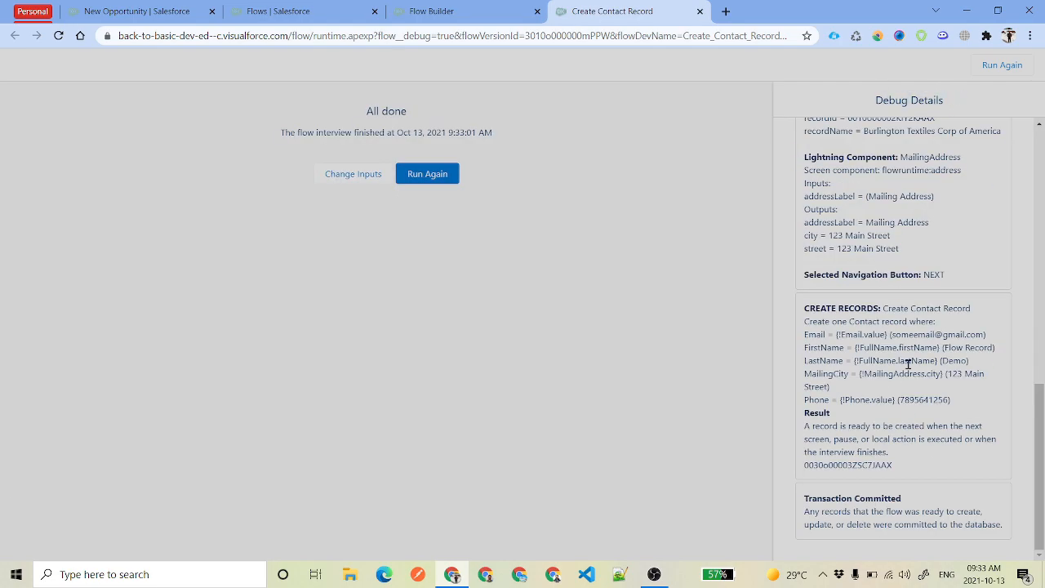
Review the Contact Information screen outputs: firstName, lastName Demo and the Email component
{"action": "scroll", "coordinate": [907, 361], "scroll_direction": "up", "scroll_amount": 15}
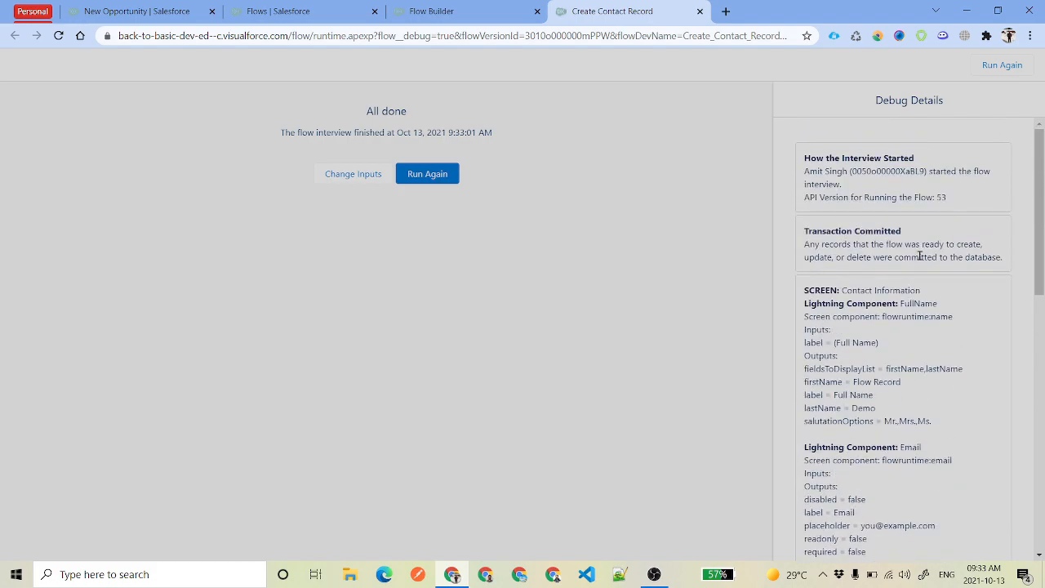
{"action": "left_click_drag", "start_coordinate": [841, 288], "coordinate": [925, 290]}
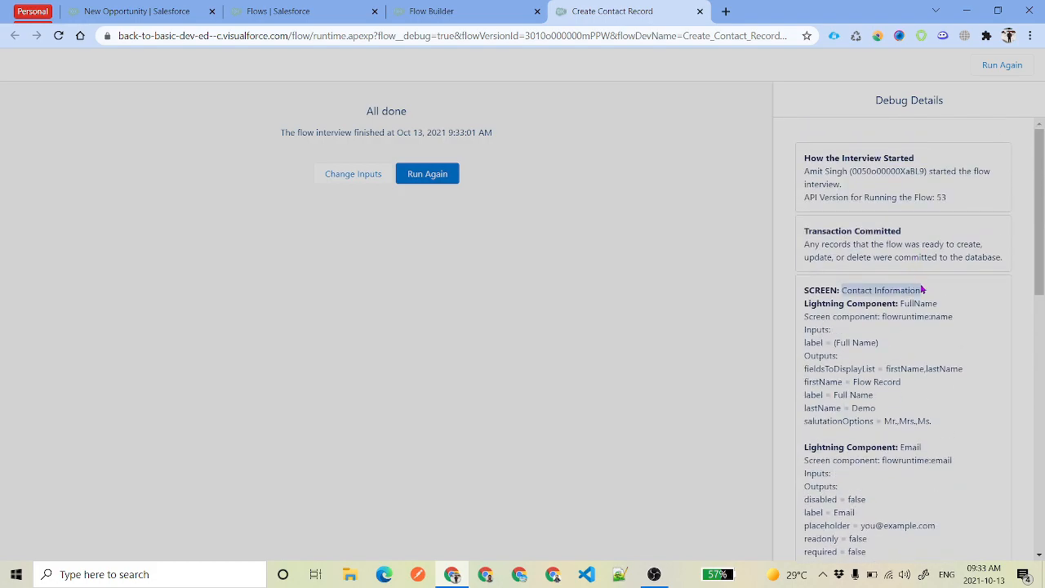
{"action": "scroll", "coordinate": [932, 348], "scroll_direction": "down", "scroll_amount": 1}
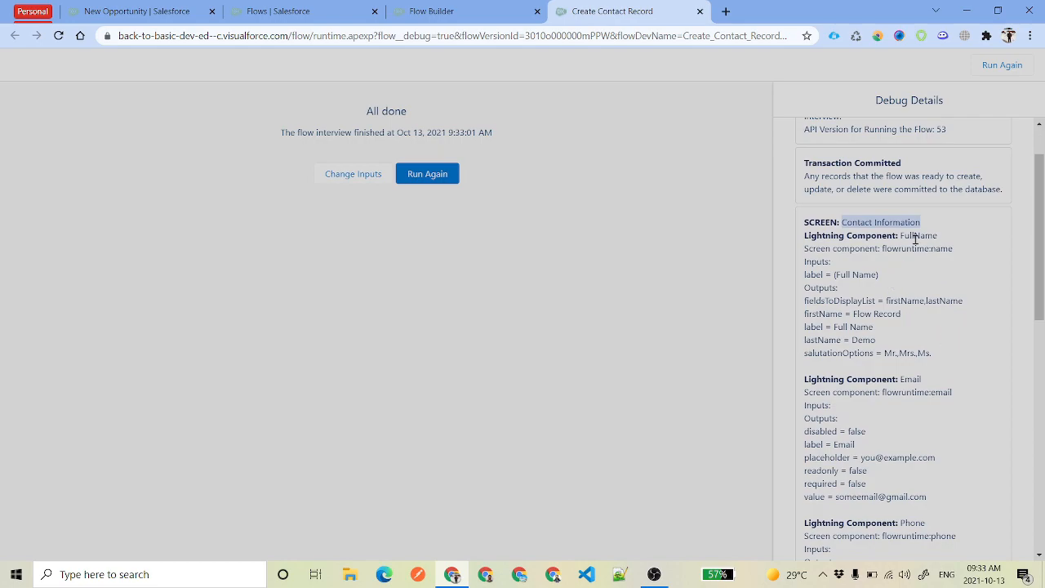
{"action": "left_click_drag", "start_coordinate": [805, 313], "coordinate": [902, 315]}
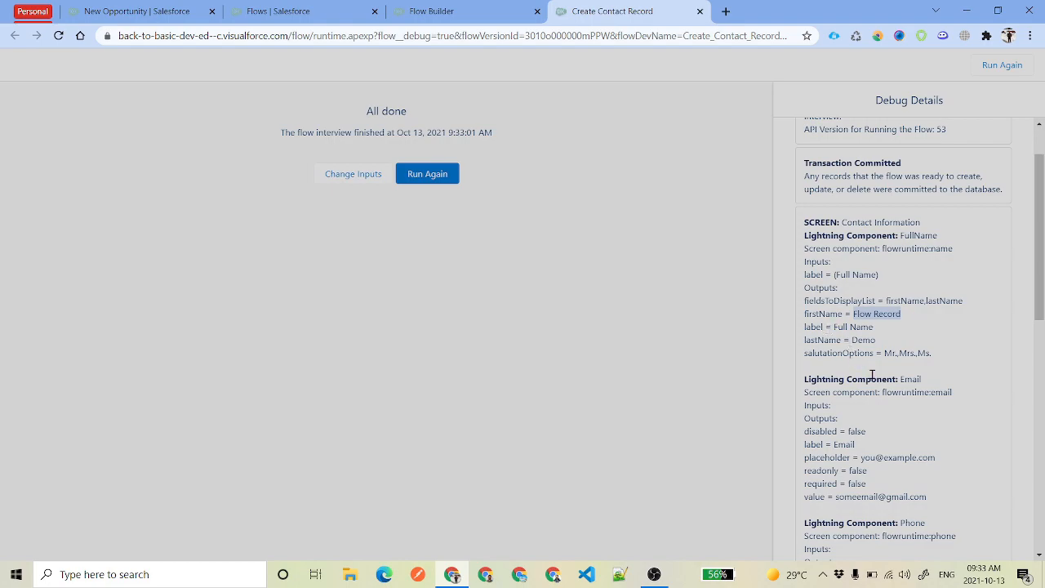
{"action": "left_click_drag", "start_coordinate": [851, 340], "coordinate": [876, 341]}
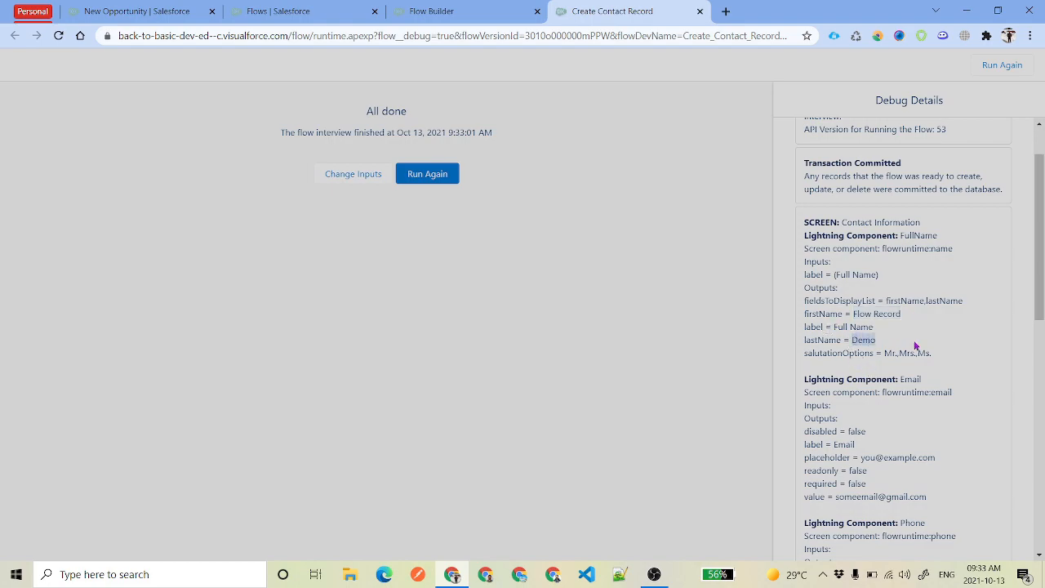
{"action": "scroll", "coordinate": [914, 346], "scroll_direction": "down", "scroll_amount": 1}
{"action": "left_click_drag", "start_coordinate": [902, 310], "coordinate": [938, 314]}
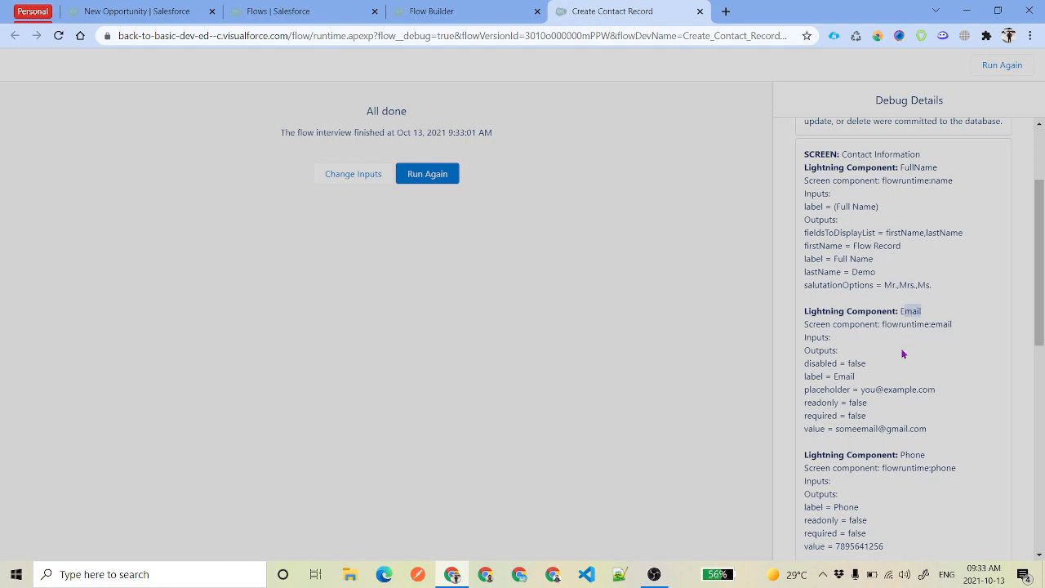
{"action": "left_click_drag", "start_coordinate": [835, 429], "coordinate": [949, 429]}
Check the NEXT choice and CREATE RECORDS result, then select the new Contact's record ID
{"action": "scroll", "coordinate": [864, 285], "scroll_direction": "down", "scroll_amount": 1}
{"action": "scroll", "coordinate": [864, 286], "scroll_direction": "down", "scroll_amount": 3}
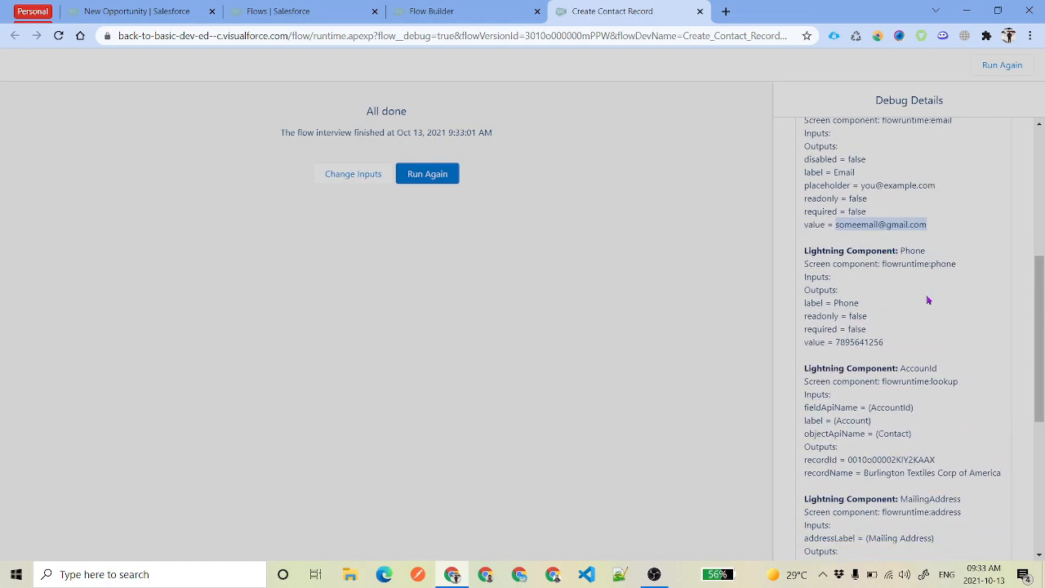
{"action": "scroll", "coordinate": [925, 369], "scroll_direction": "down", "scroll_amount": 2}
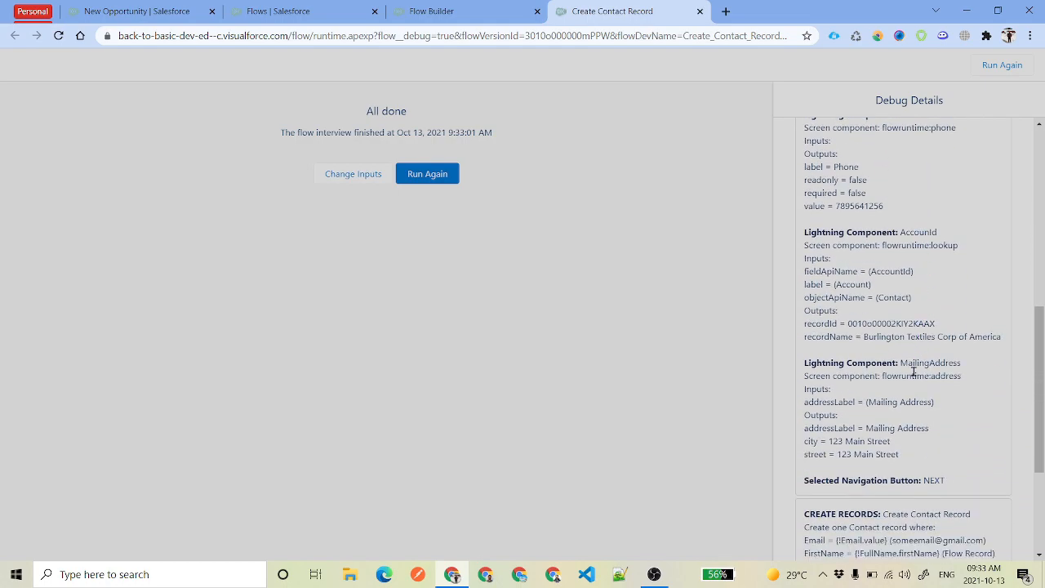
{"action": "left_click_drag", "start_coordinate": [901, 363], "coordinate": [967, 368]}
{"action": "scroll", "coordinate": [865, 303], "scroll_direction": "down", "scroll_amount": 3}
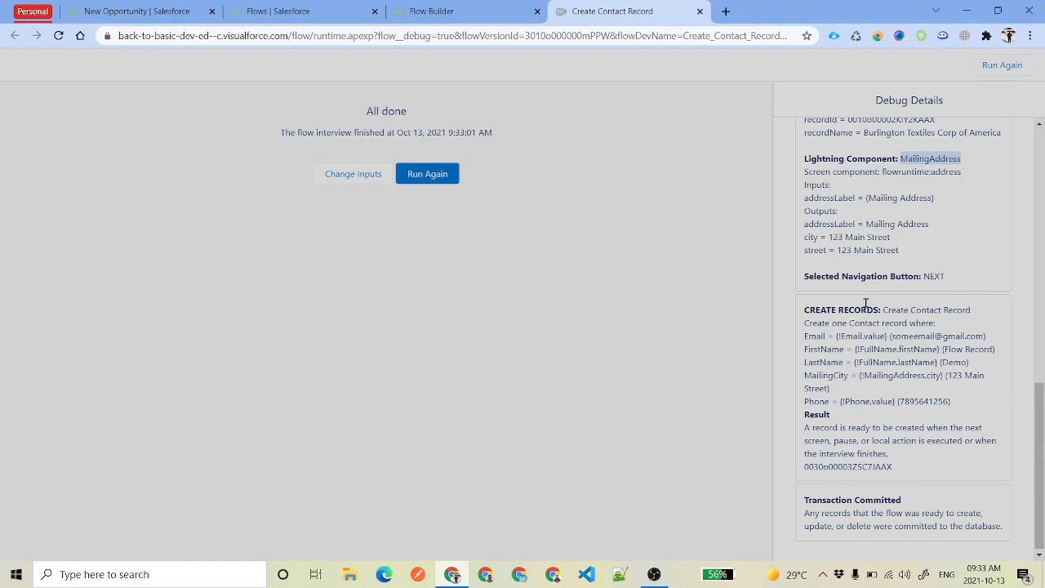
{"action": "left_click_drag", "start_coordinate": [923, 276], "coordinate": [971, 283]}
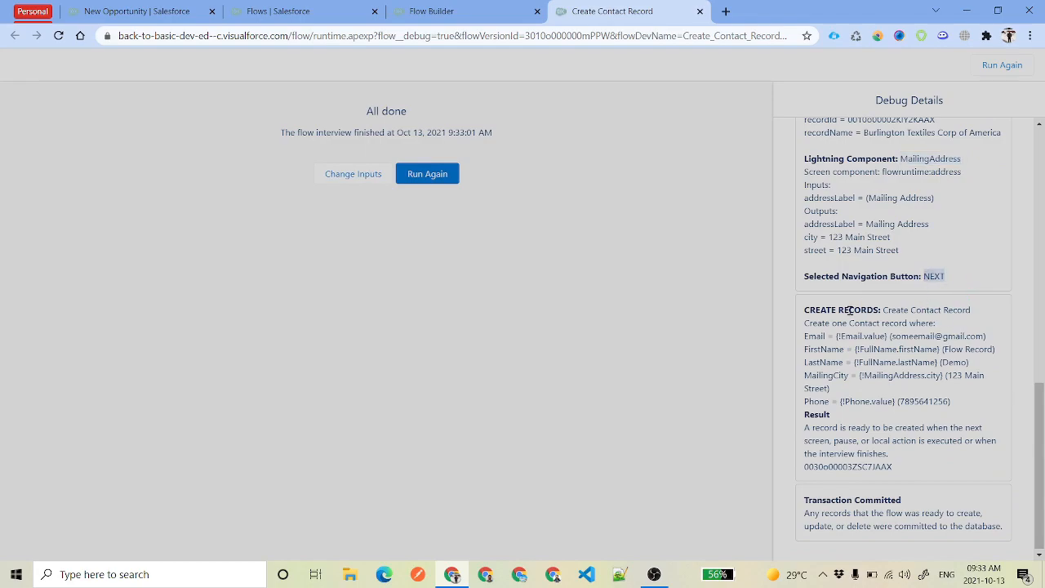
{"action": "left_click_drag", "start_coordinate": [805, 311], "coordinate": [877, 304]}
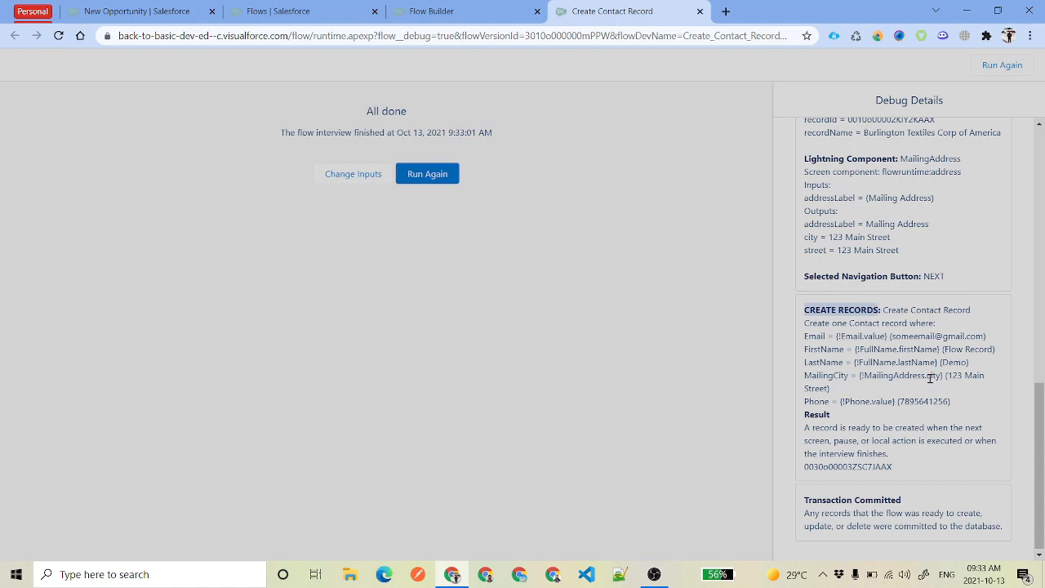
{"action": "left_click", "coordinate": [891, 313]}
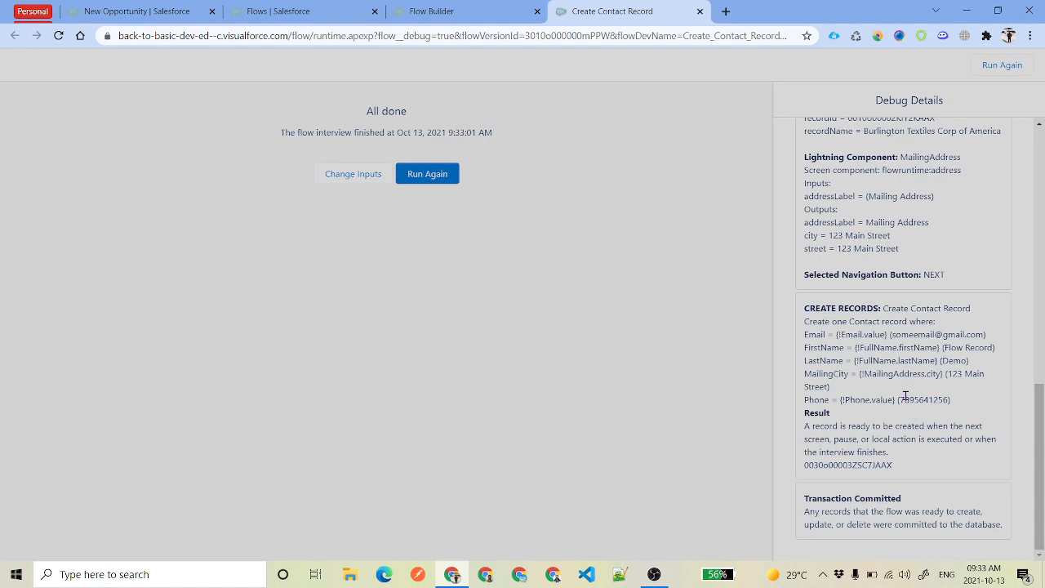
{"action": "double_click", "coordinate": [905, 398]}
{"action": "left_click", "coordinate": [836, 463]}
{"action": "double_click", "coordinate": [837, 462]}
{"action": "key", "text": "ctrl+c"}
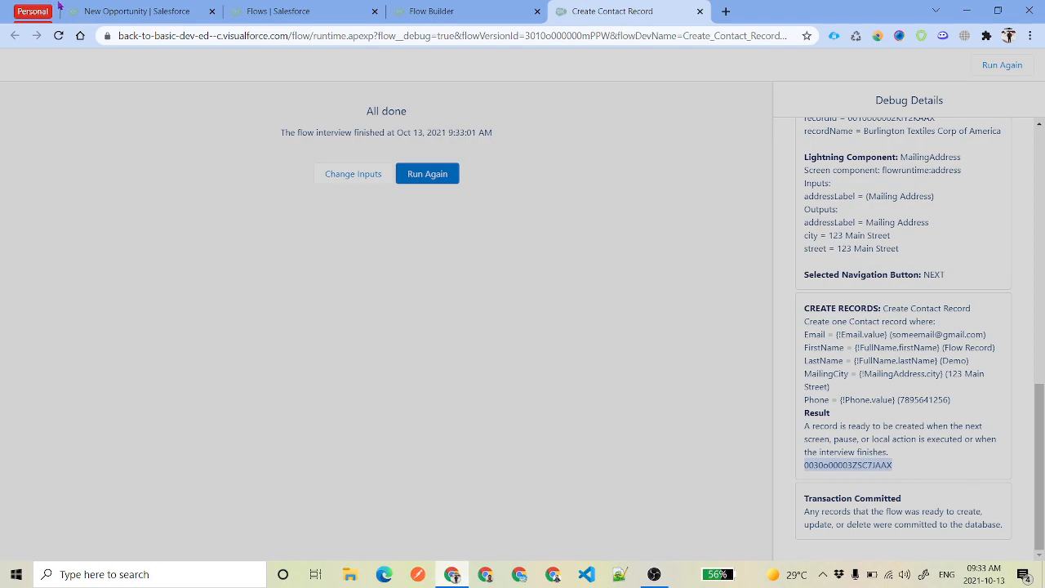
{"action": "left_click", "coordinate": [89, 11]}
Load the new contact's record page by pasting its record ID into an opportunity URL
{"action": "left_click", "coordinate": [461, 504]}
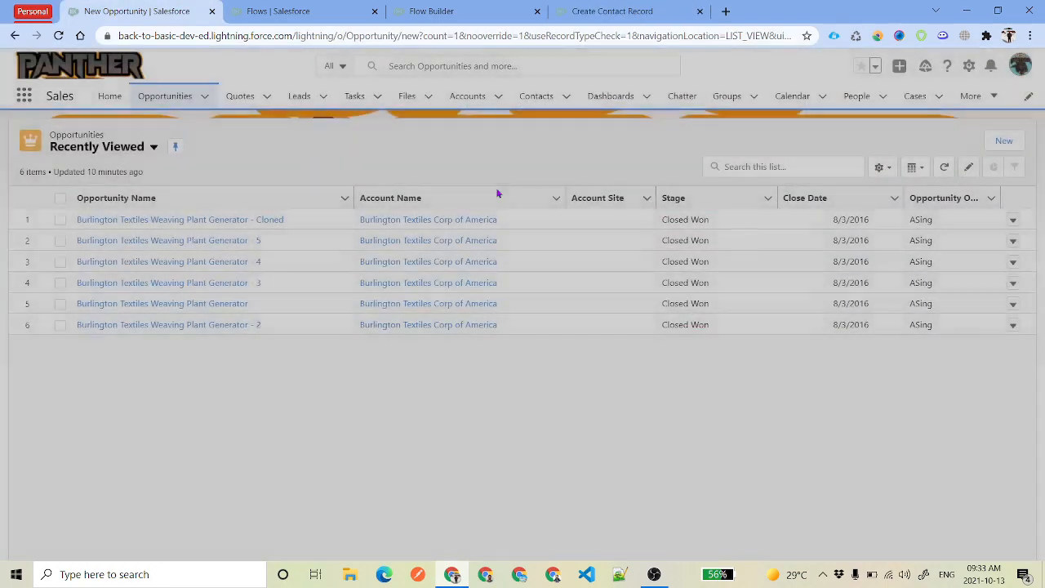
{"action": "left_click", "coordinate": [160, 219]}
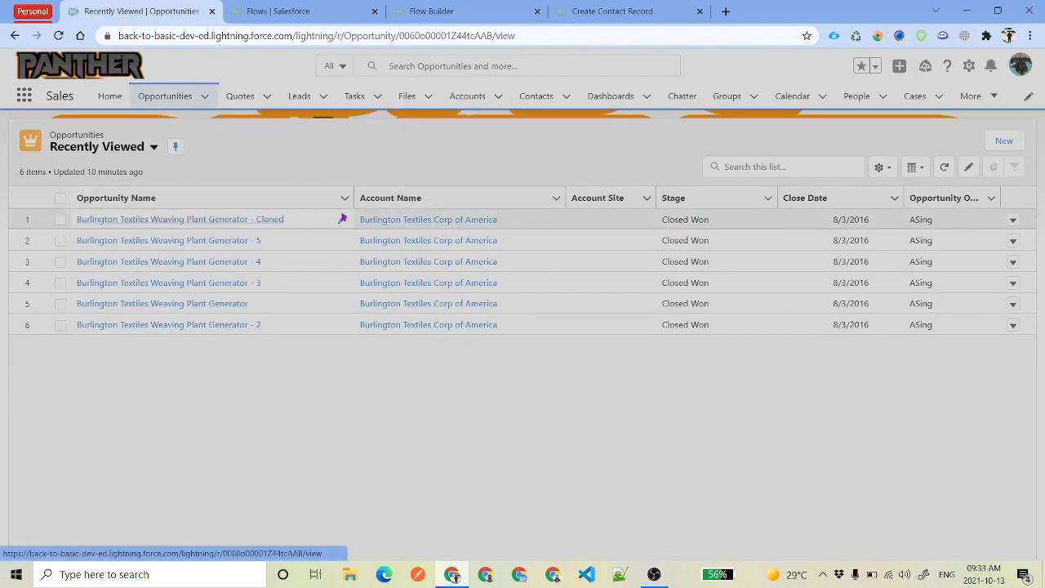
{"action": "double_click", "coordinate": [457, 35]}
{"action": "key", "text": "ctrl+v"}
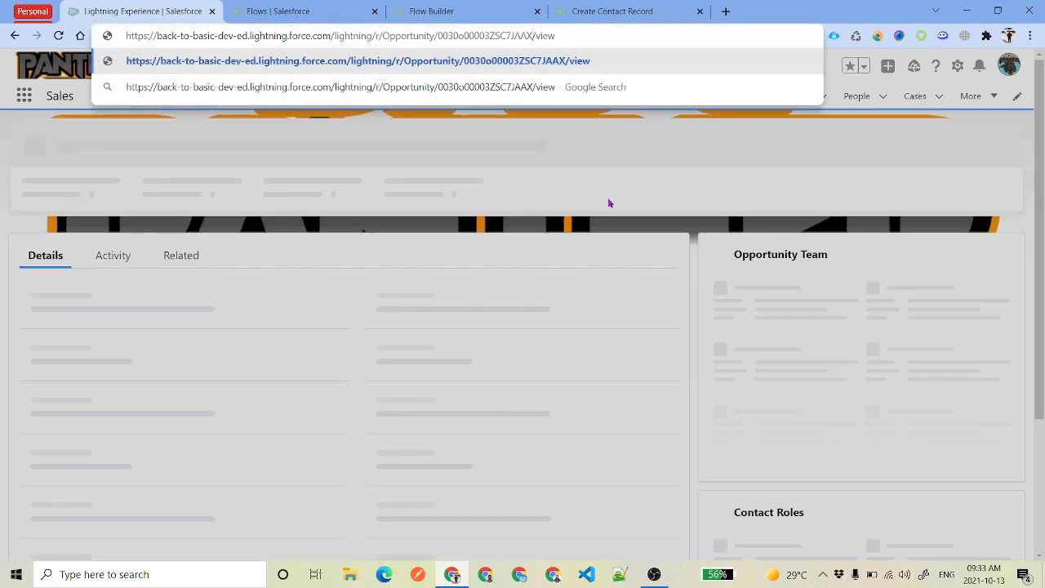
{"action": "key", "text": "Return"}
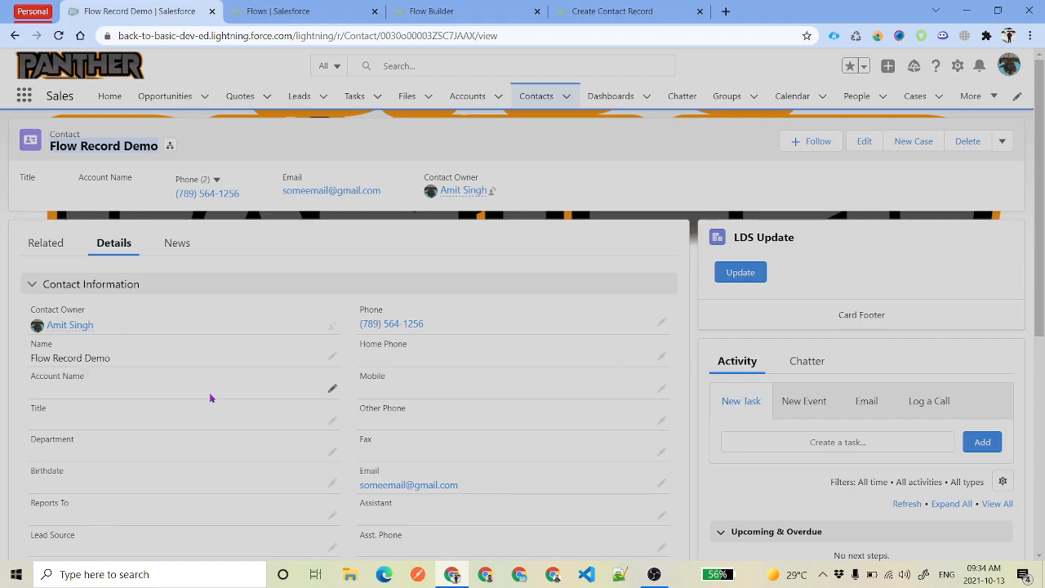
Review the test contact, delete it, and go back to the Flow Builder tab
{"action": "scroll", "coordinate": [529, 377], "scroll_direction": "down", "scroll_amount": 7}
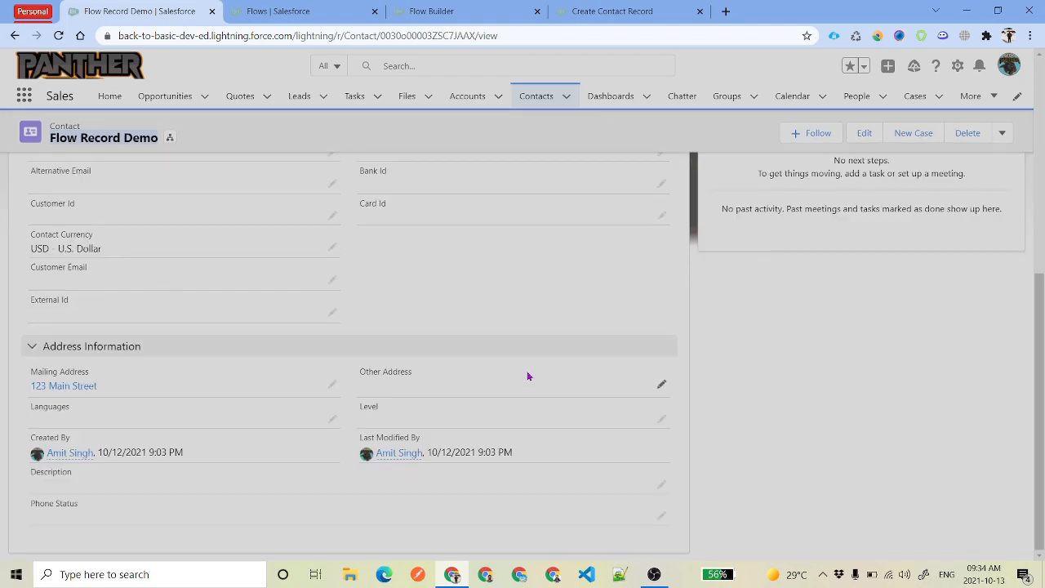
{"action": "scroll", "coordinate": [529, 378], "scroll_direction": "up", "scroll_amount": 8}
{"action": "left_click", "coordinate": [967, 143]}
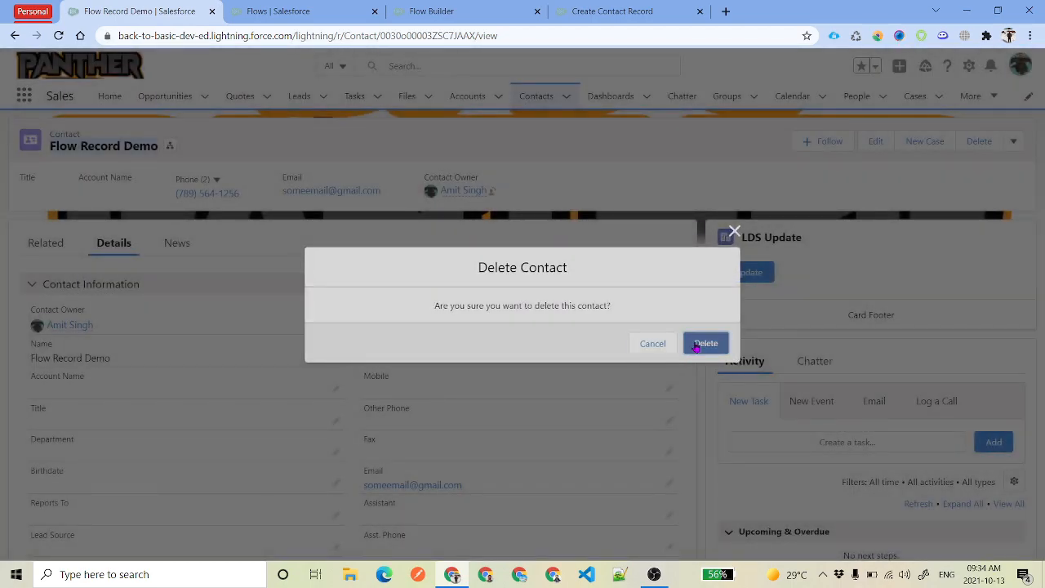
{"action": "left_click", "coordinate": [699, 344]}
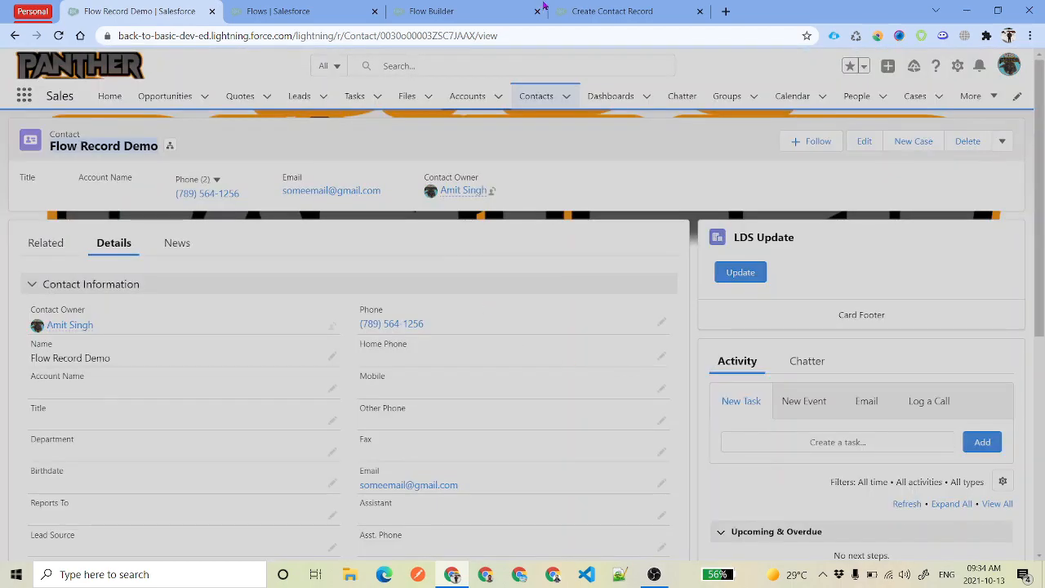
{"action": "left_click", "coordinate": [522, 10]}
Close the debug run page and open the Create Contact Record element's settings
{"action": "left_click", "coordinate": [699, 11]}
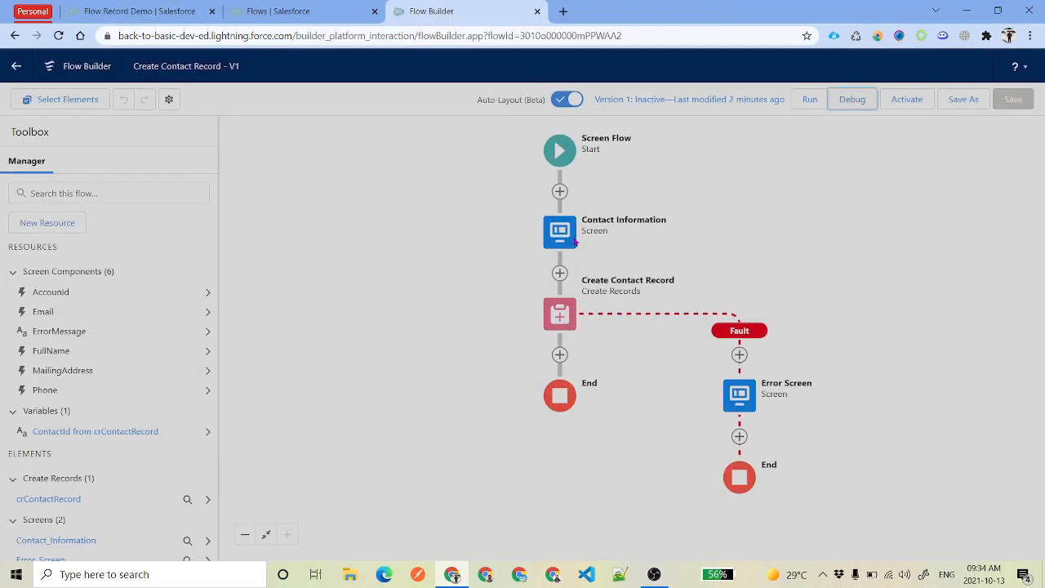
{"action": "left_click", "coordinate": [474, 285]}
{"action": "double_click", "coordinate": [631, 314]}
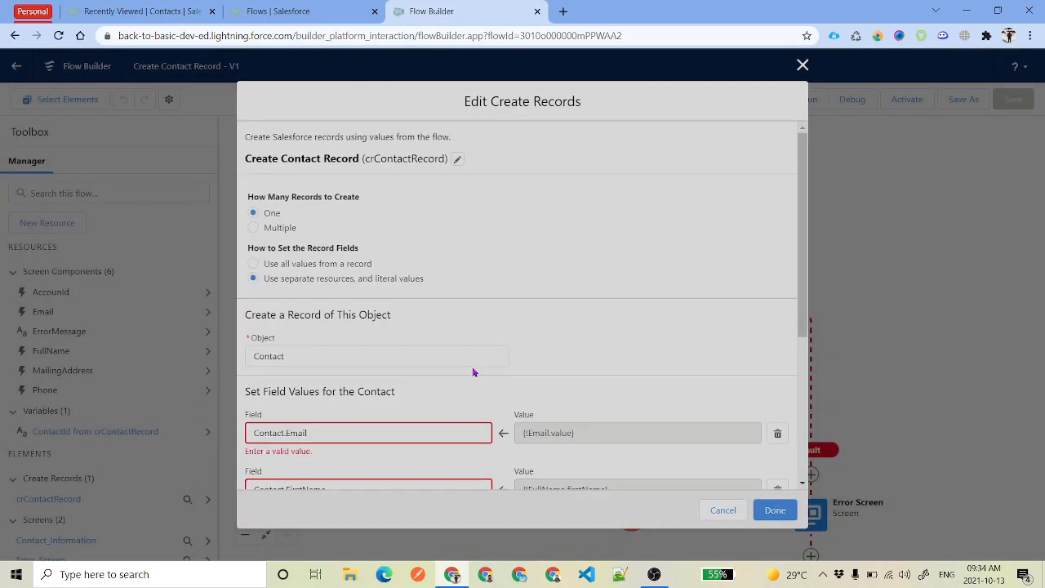
{"action": "scroll", "coordinate": [496, 319], "scroll_direction": "down", "scroll_amount": 3}
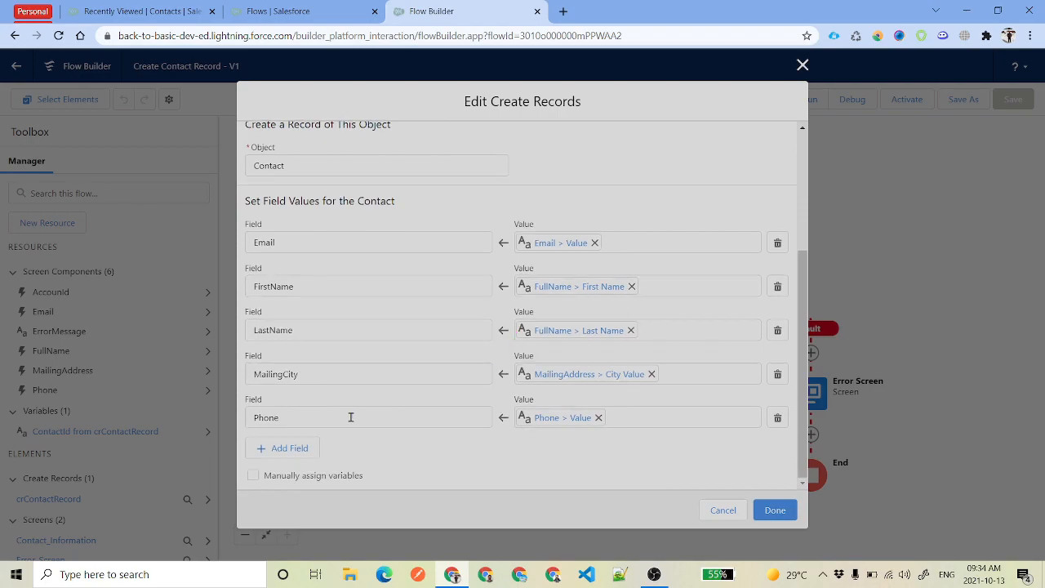
Add an AccountId field set to {!AccountId.recordId}, apply it, and save the flow
{"action": "left_click", "coordinate": [340, 461]}
{"action": "type", "text": "Acc"}
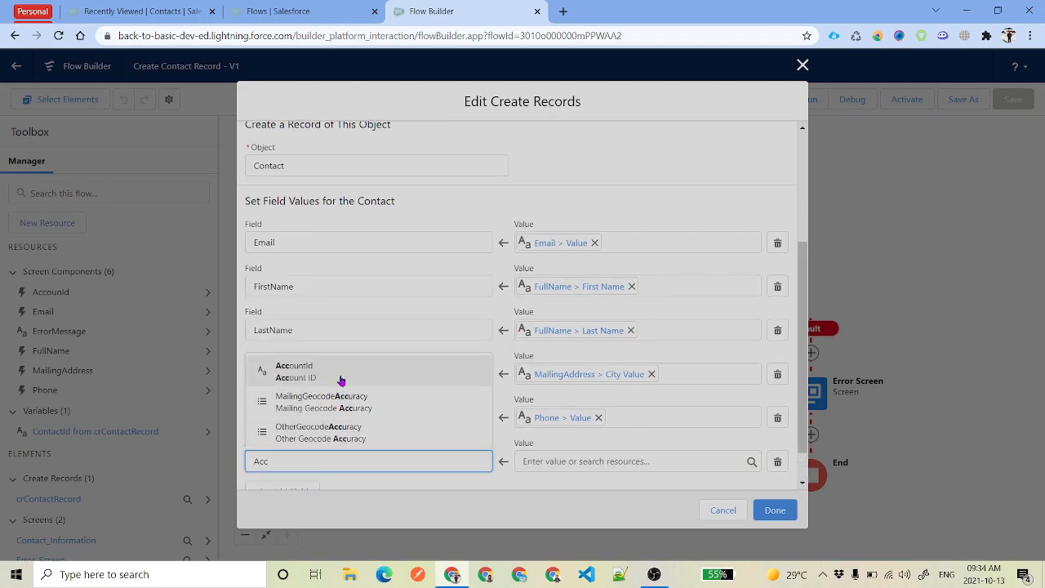
{"action": "left_click", "coordinate": [341, 382]}
{"action": "left_click", "coordinate": [585, 469]}
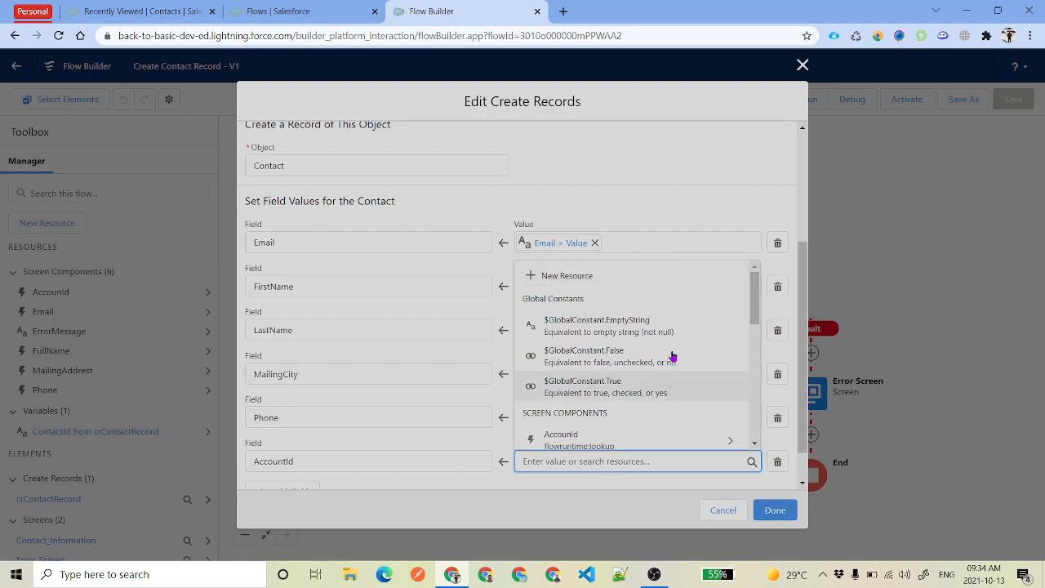
{"action": "scroll", "coordinate": [669, 359], "scroll_direction": "down", "scroll_amount": 2}
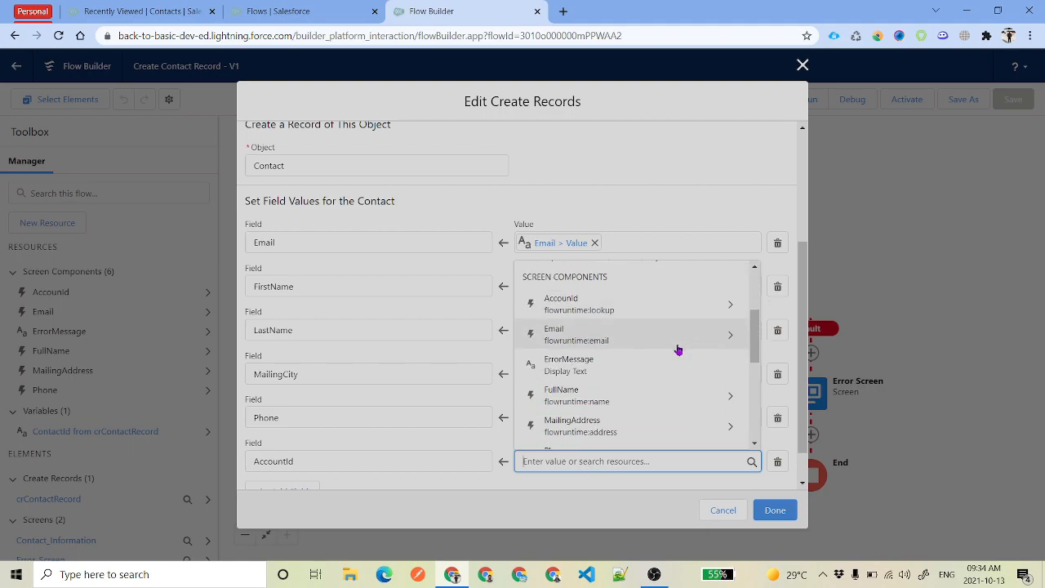
{"action": "left_click", "coordinate": [730, 308]}
{"action": "left_click", "coordinate": [626, 492]}
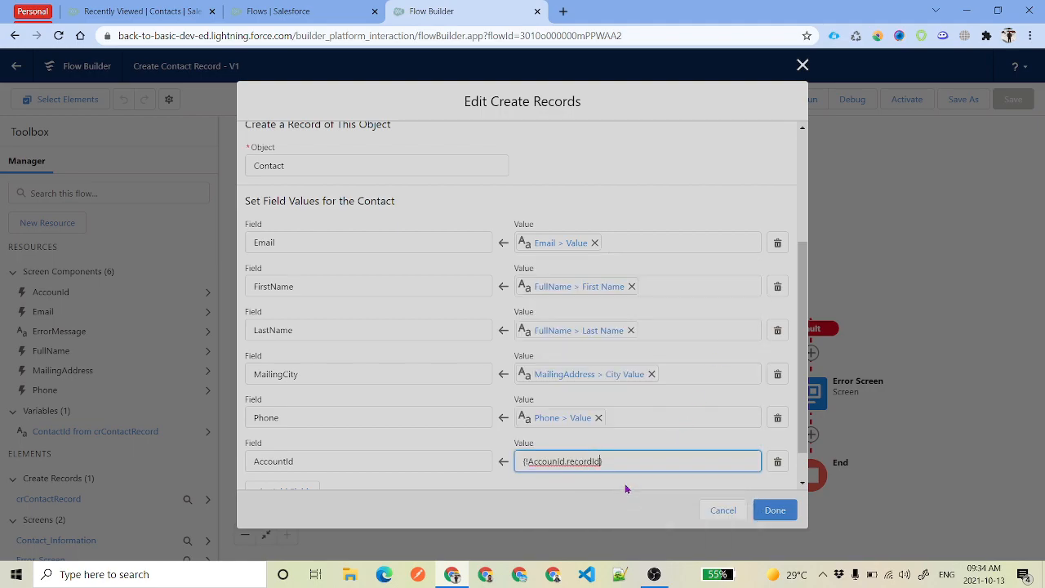
{"action": "left_click", "coordinate": [635, 445]}
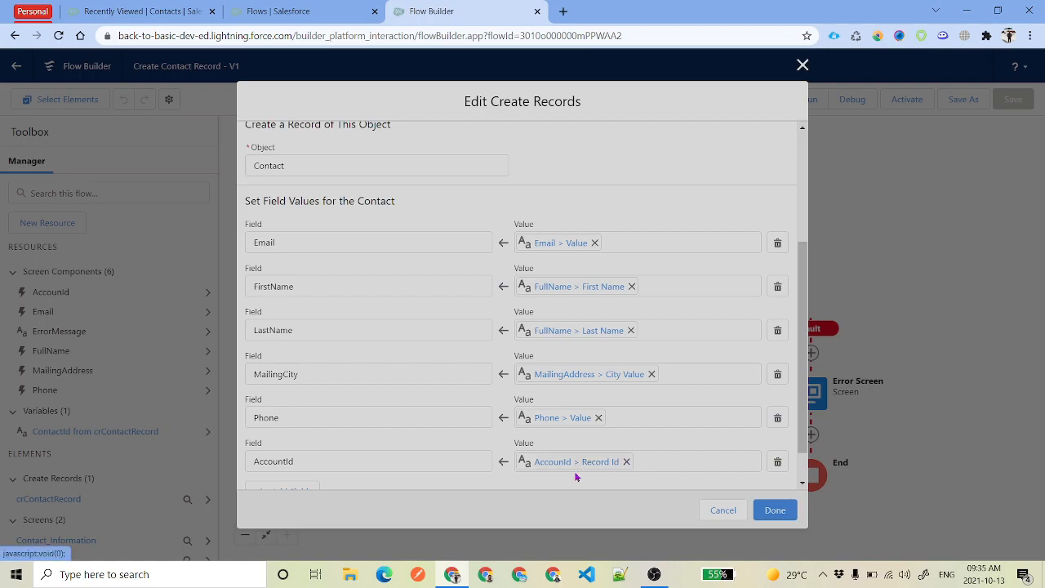
{"action": "left_click", "coordinate": [775, 510]}
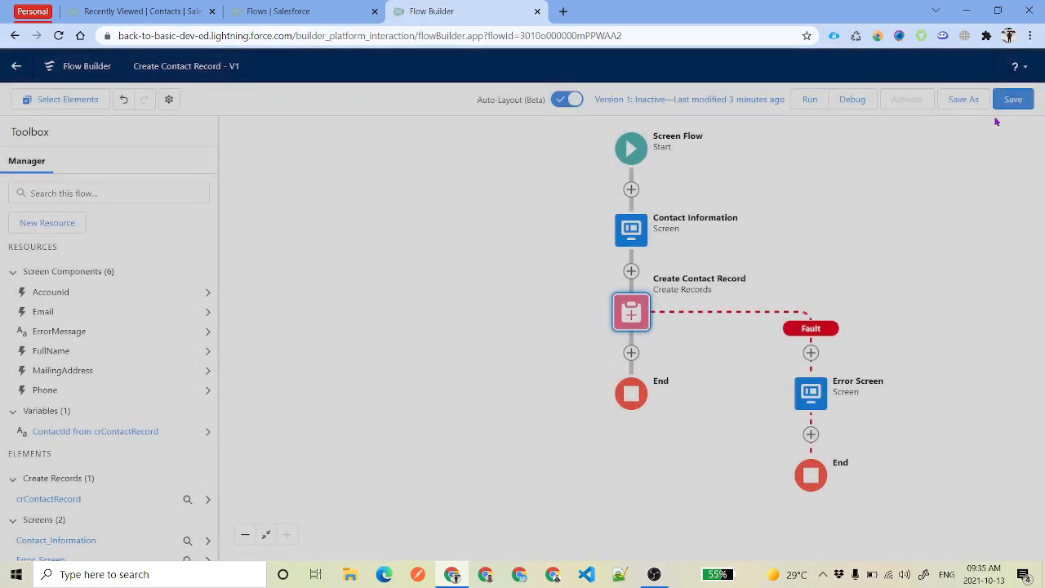
{"action": "left_click", "coordinate": [1011, 98]}
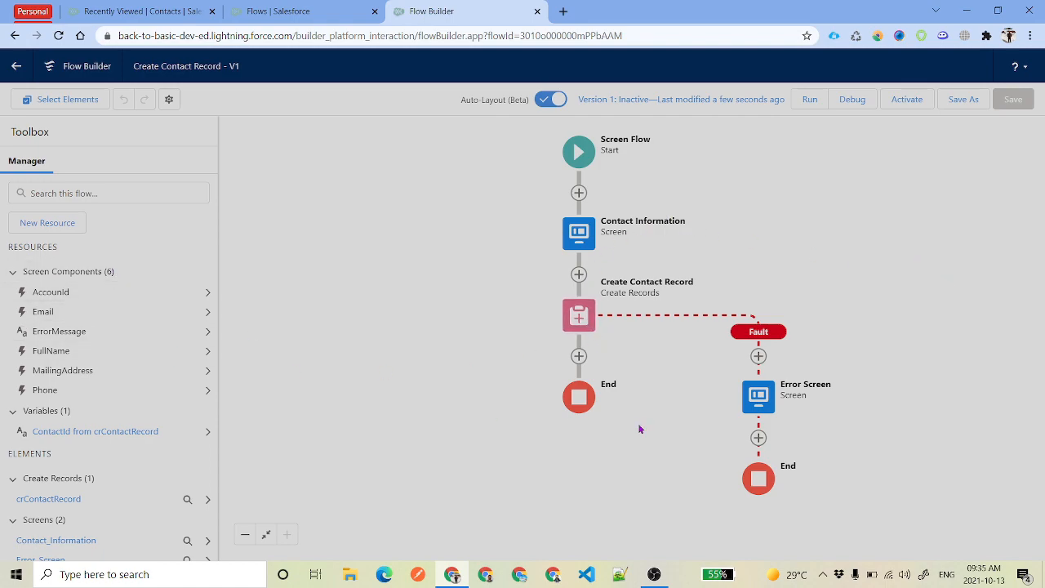
{"action": "left_click", "coordinate": [579, 356]}
{"action": "scroll", "coordinate": [583, 478], "scroll_direction": "down", "scroll_amount": 3}
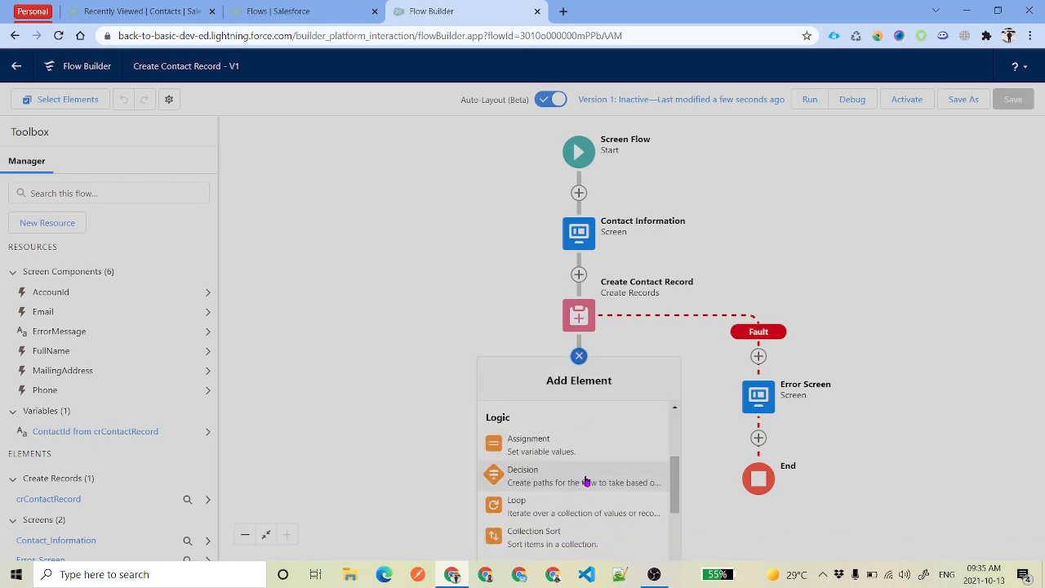
{"action": "scroll", "coordinate": [586, 482], "scroll_direction": "down", "scroll_amount": 2}
{"action": "left_click", "coordinate": [579, 473]}
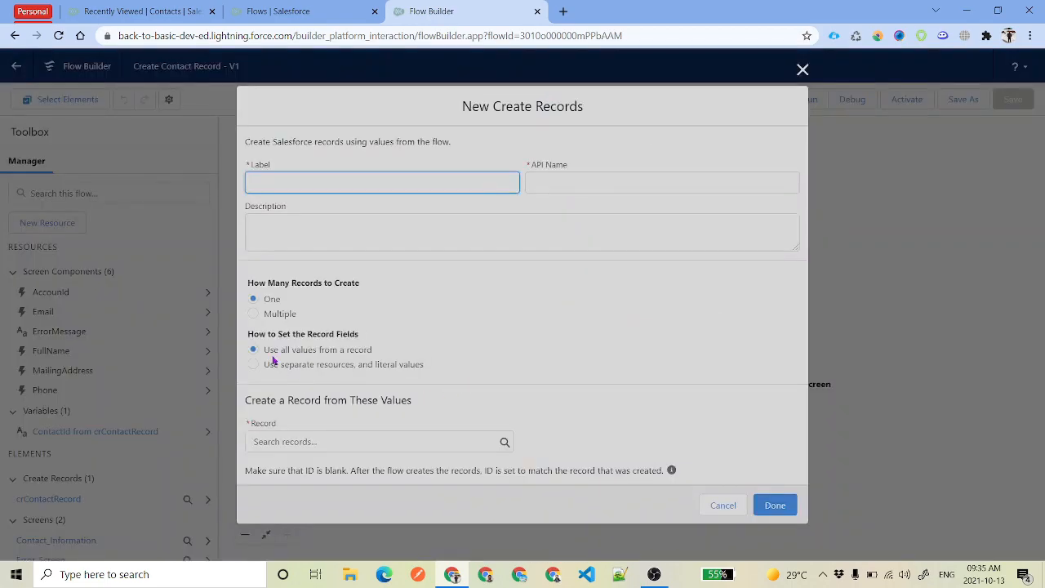
{"action": "left_click_drag", "start_coordinate": [263, 352], "coordinate": [400, 360]}
{"action": "left_click", "coordinate": [402, 361]}
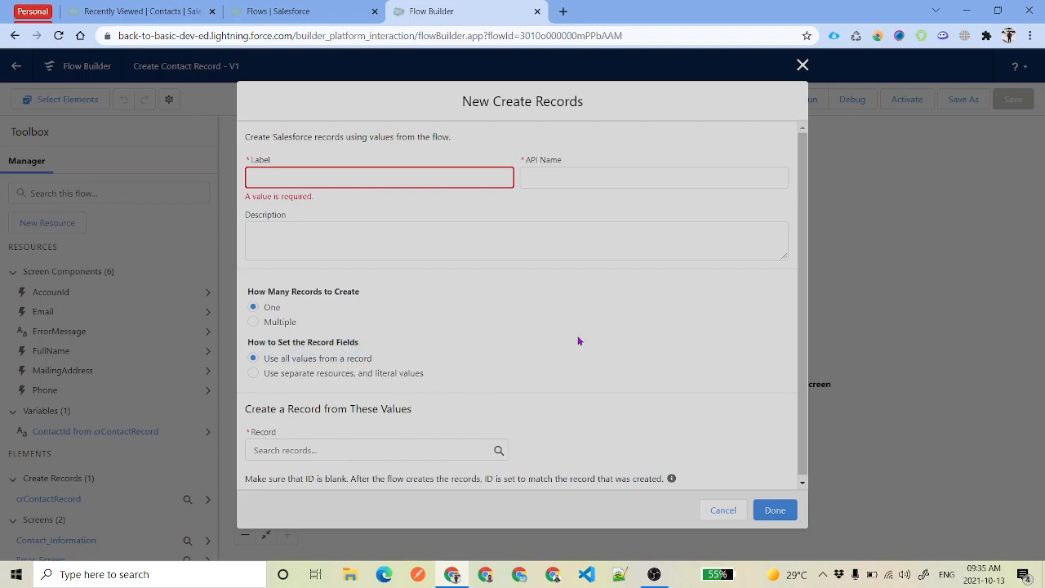
{"action": "left_click", "coordinate": [723, 510]}
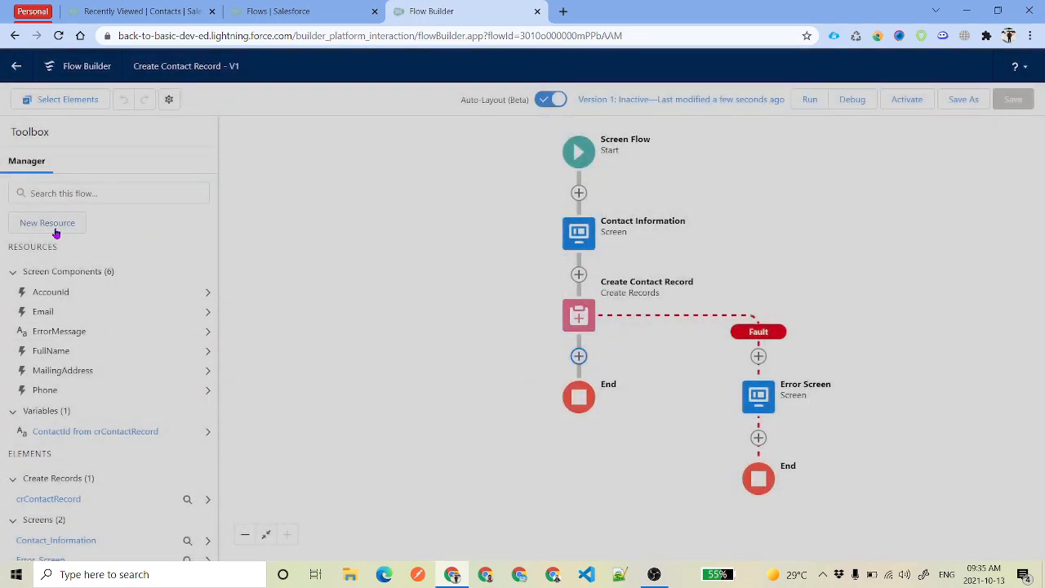
Create a new Variable resource with API name varContactRecord
{"action": "left_click", "coordinate": [45, 224]}
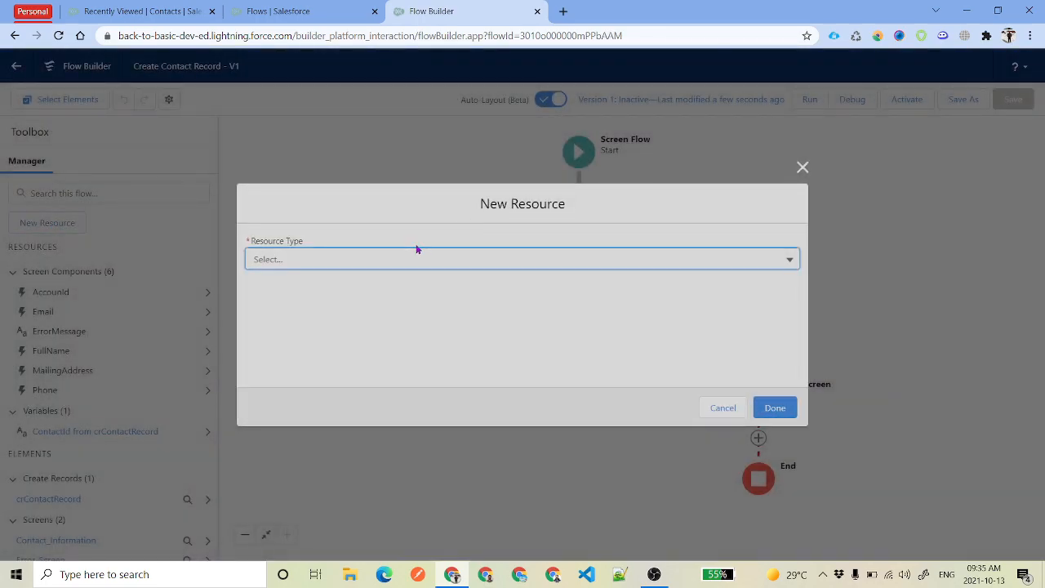
{"action": "left_click", "coordinate": [401, 258]}
{"action": "left_click", "coordinate": [335, 288]}
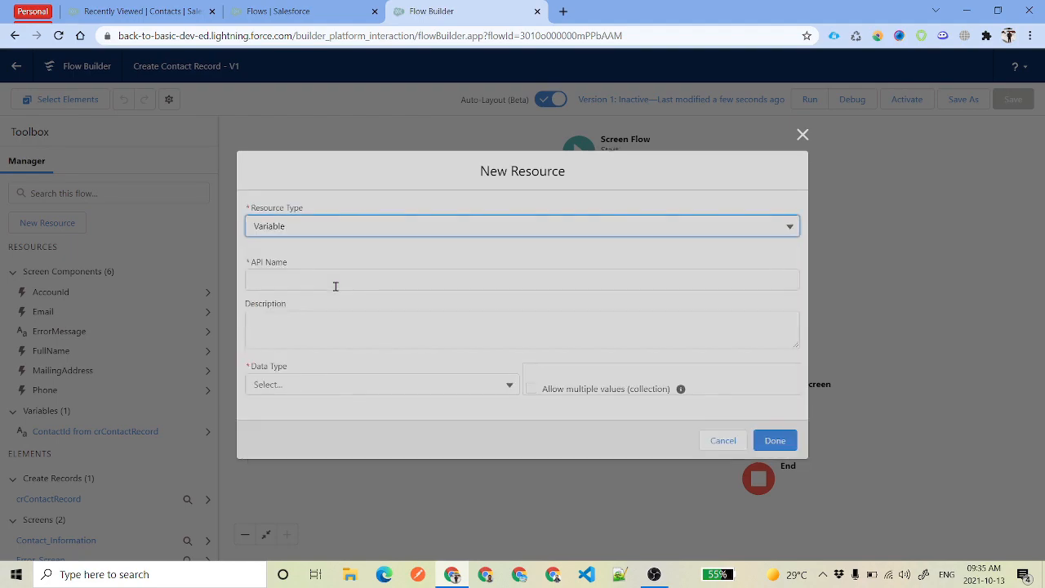
{"action": "type", "text": "ca"}
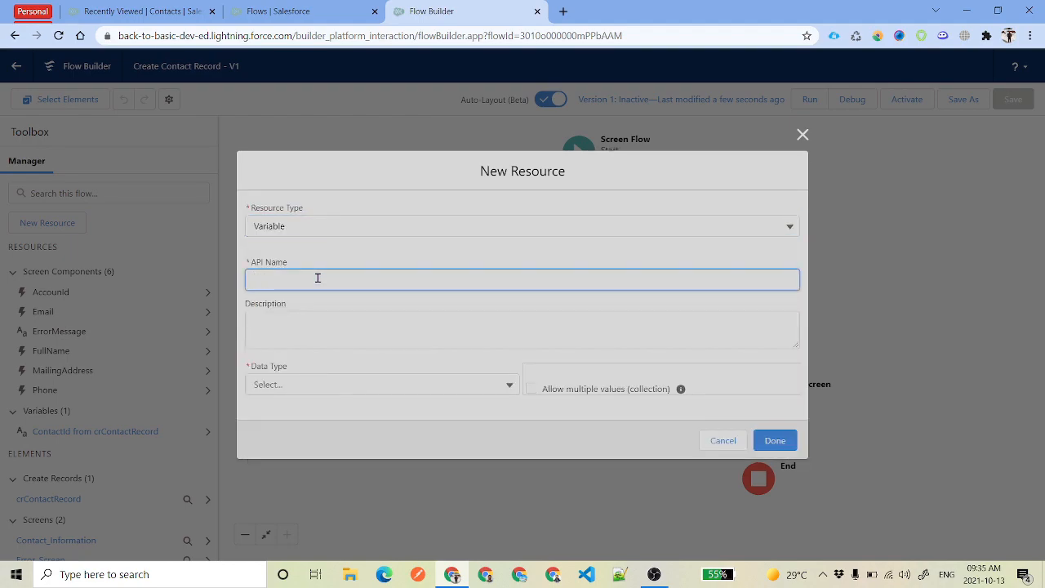
{"action": "type", "text": "rContactRecord"}
{"action": "left_click_drag", "start_coordinate": [351, 279], "coordinate": [233, 280]}
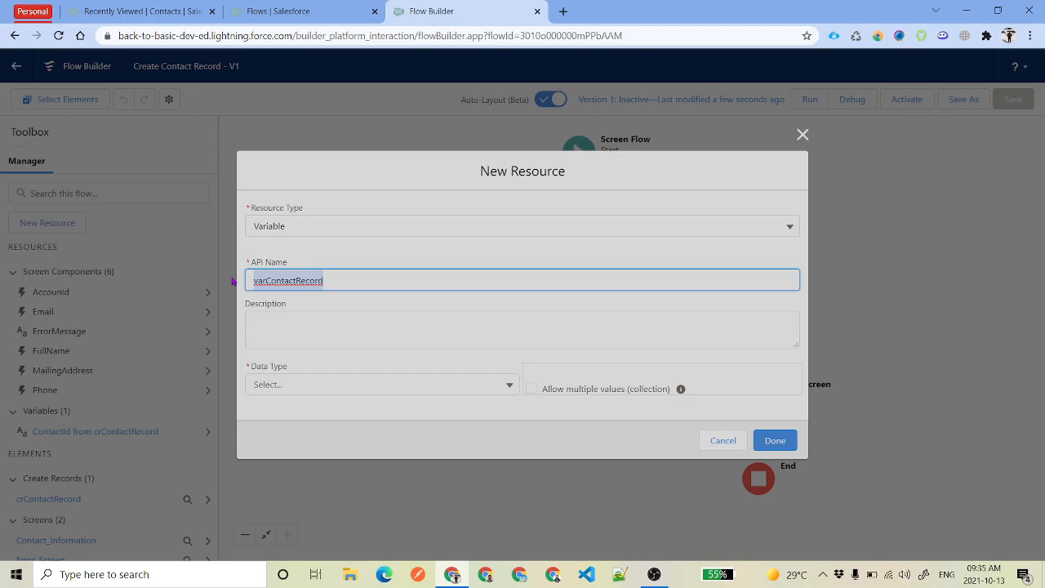
{"action": "left_click", "coordinate": [361, 289]}
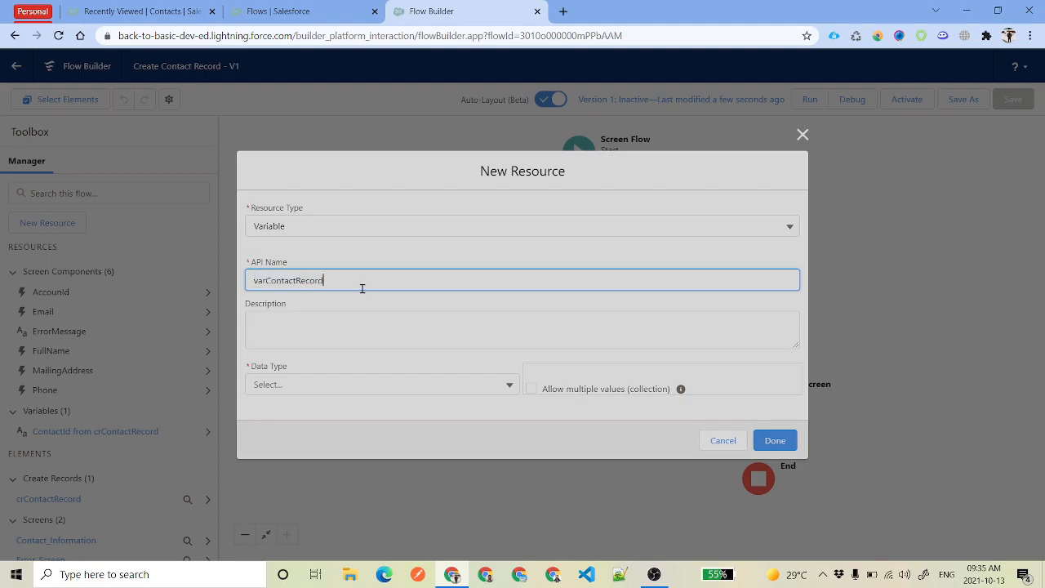
{"action": "double_click", "coordinate": [330, 282]}
Give the variable Data Type Record and Object Contact, then confirm it
{"action": "left_click", "coordinate": [335, 387]}
{"action": "left_click", "coordinate": [324, 227]}
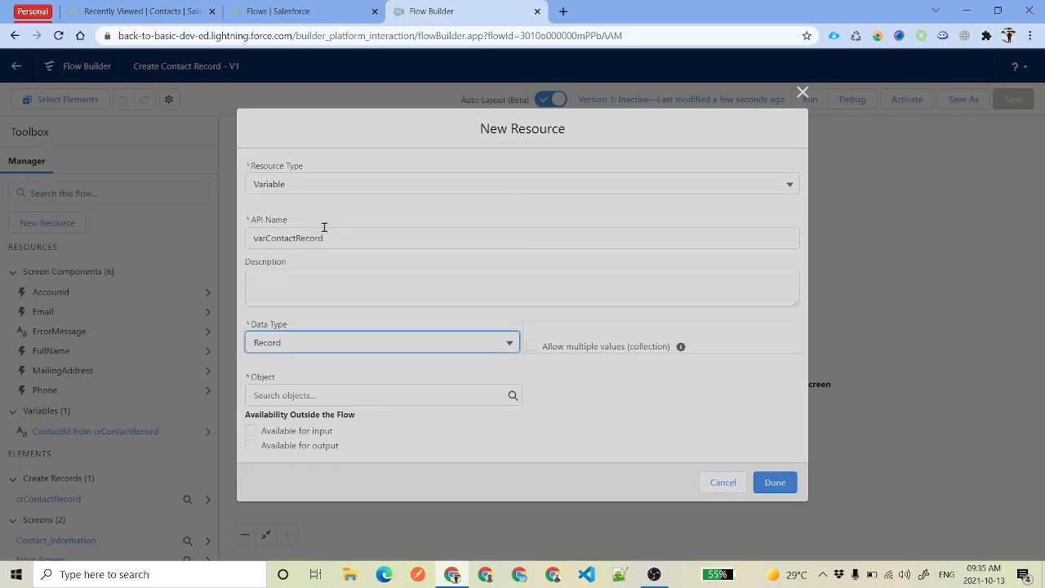
{"action": "left_click", "coordinate": [359, 395]}
{"action": "type", "text": "Contact"}
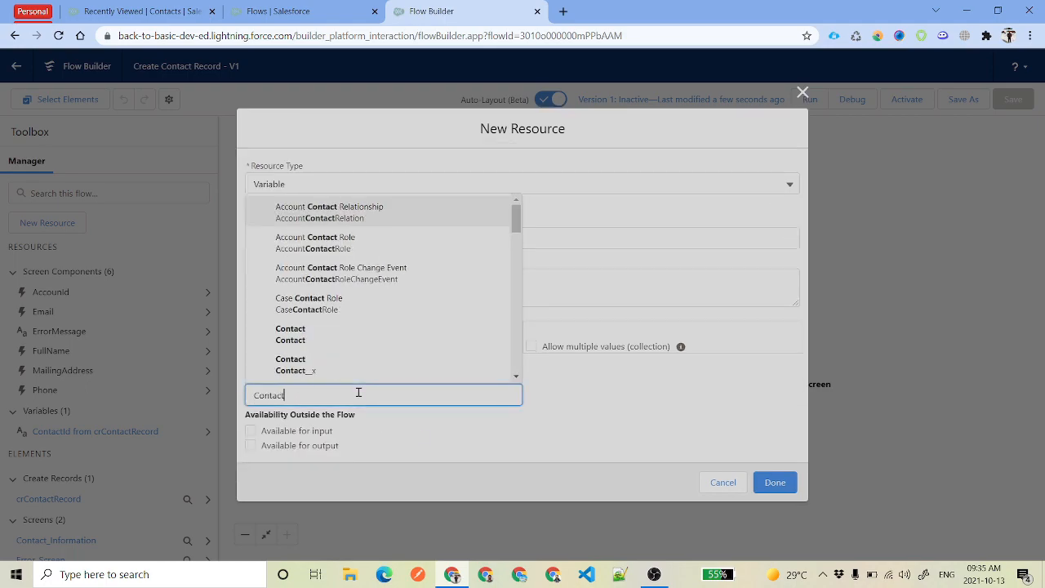
{"action": "left_click", "coordinate": [314, 344]}
{"action": "left_click_drag", "start_coordinate": [372, 237], "coordinate": [247, 245]}
{"action": "left_click", "coordinate": [774, 483]}
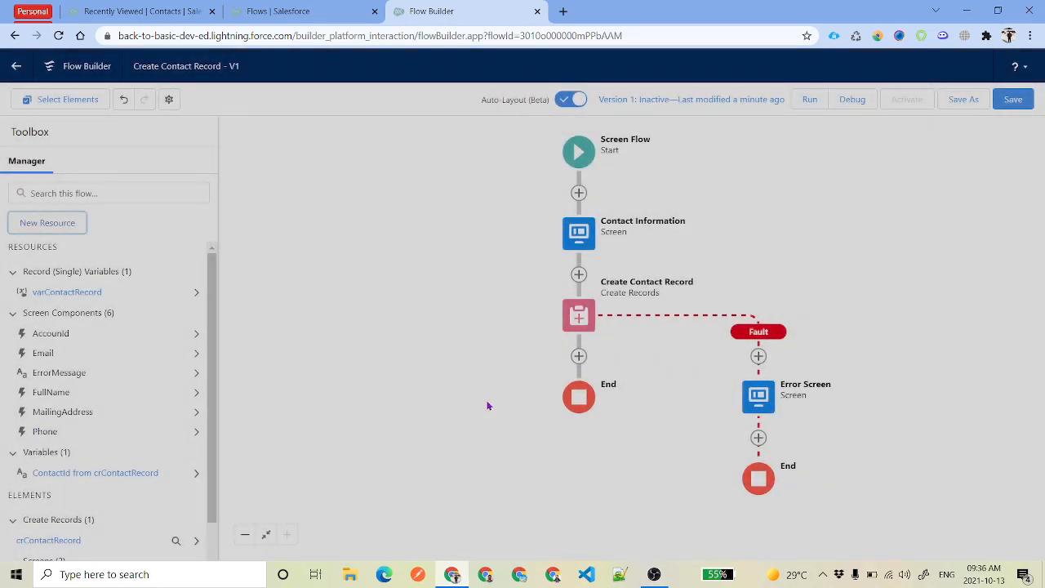
In Contact Information's Full Name component, set First Name to {!varContactRecord.FirstName}
{"action": "left_click_drag", "start_coordinate": [518, 306], "coordinate": [489, 305]}
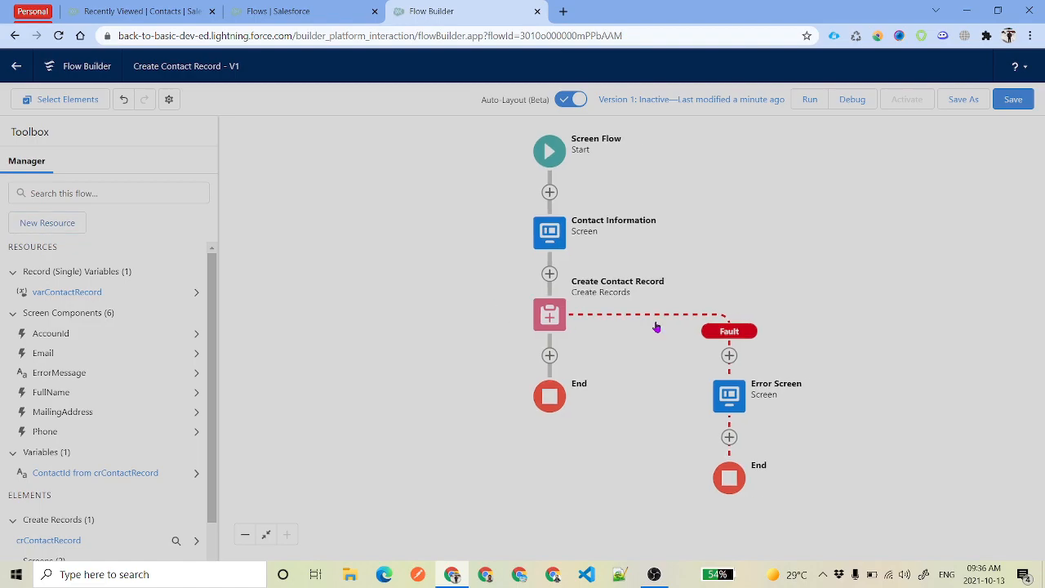
{"action": "double_click", "coordinate": [556, 238]}
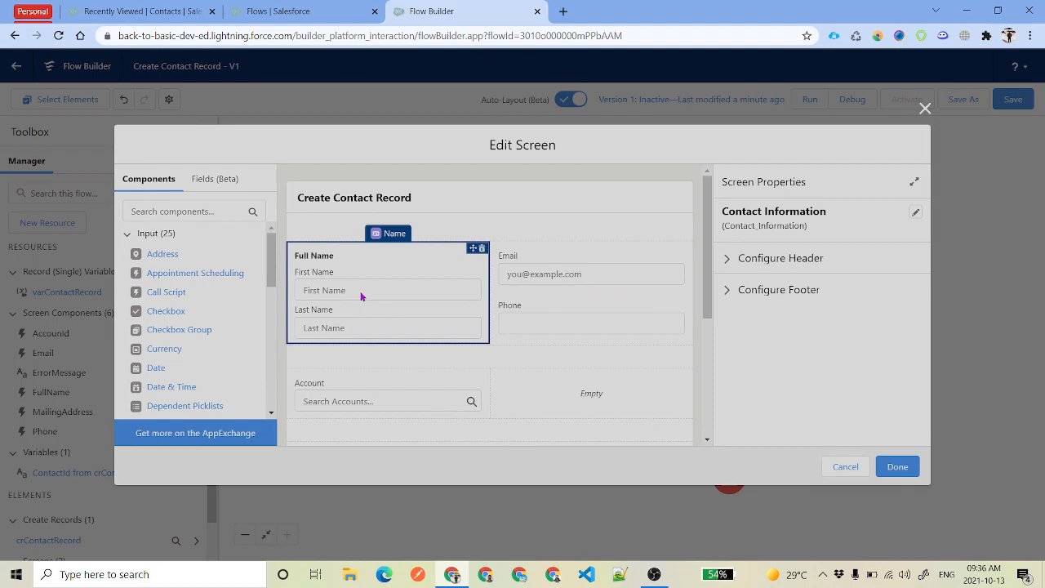
{"action": "left_click", "coordinate": [361, 296]}
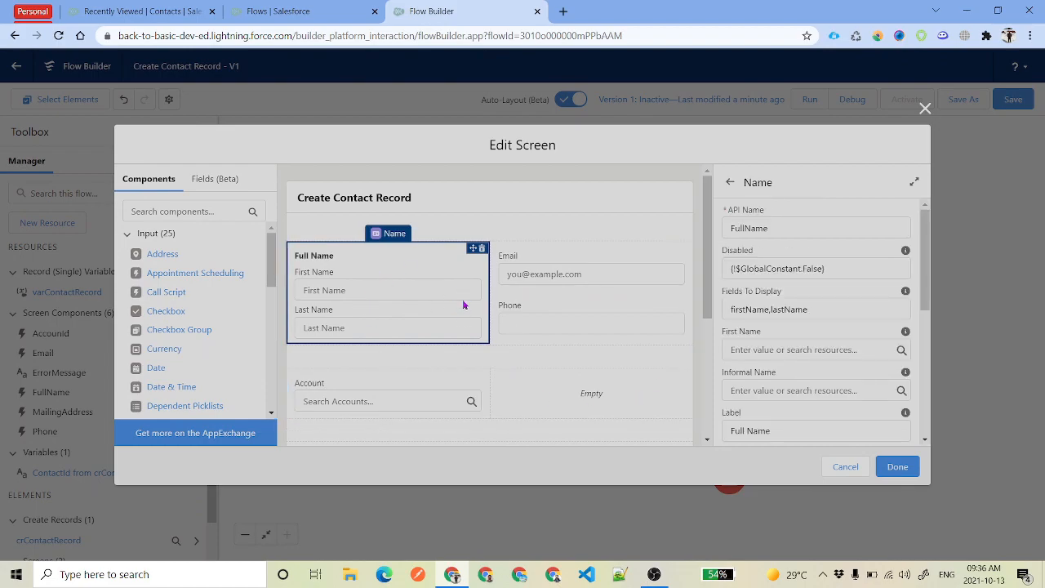
{"action": "left_click", "coordinate": [805, 347]}
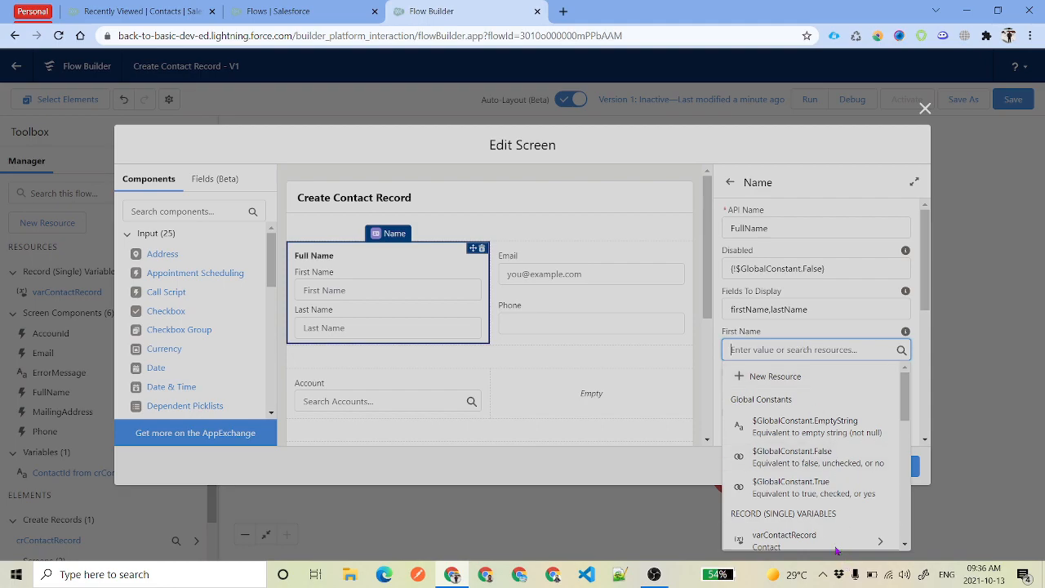
{"action": "left_click", "coordinate": [817, 539]}
{"action": "type", "text": "fir"}
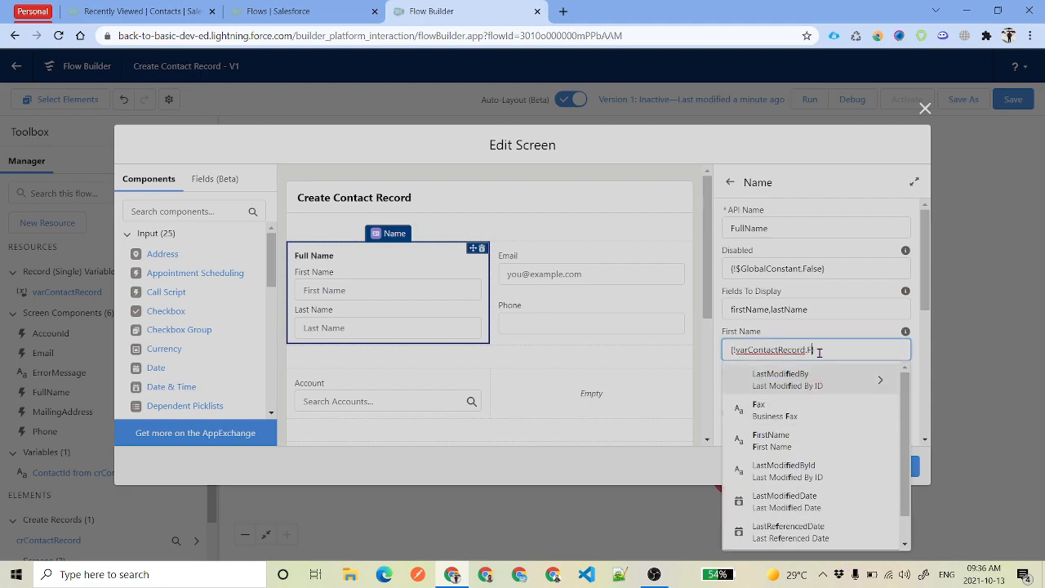
{"action": "left_click", "coordinate": [801, 384]}
{"action": "left_click", "coordinate": [877, 341]}
{"action": "left_click", "coordinate": [871, 311]}
{"action": "left_click_drag", "start_coordinate": [877, 347], "coordinate": [715, 341]}
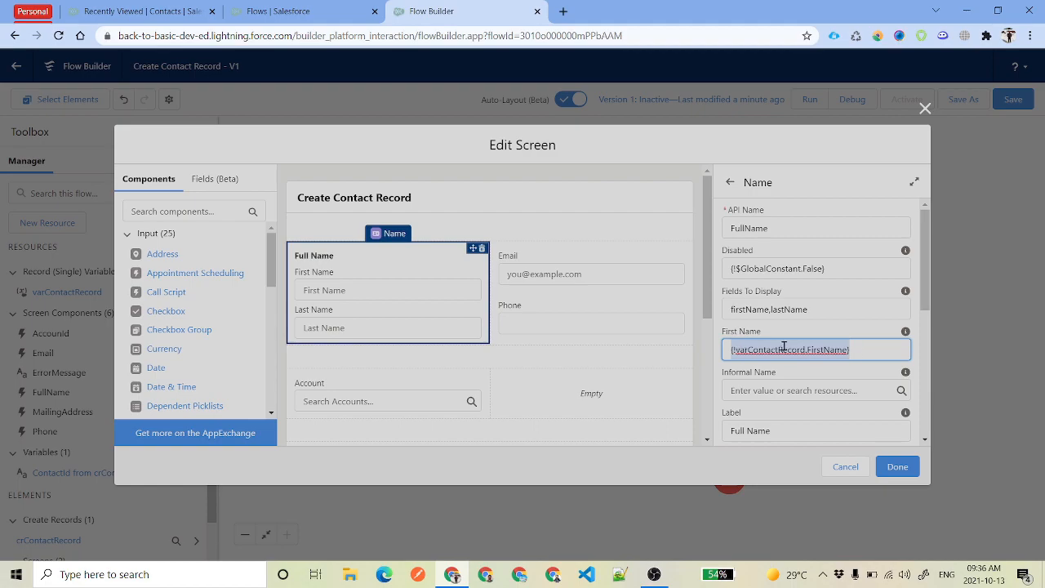
Set the Full Name's Last Name to {!varContactRecord.LastName}
{"action": "scroll", "coordinate": [784, 347], "scroll_direction": "down", "scroll_amount": 3}
{"action": "scroll", "coordinate": [785, 353], "scroll_direction": "down", "scroll_amount": 2}
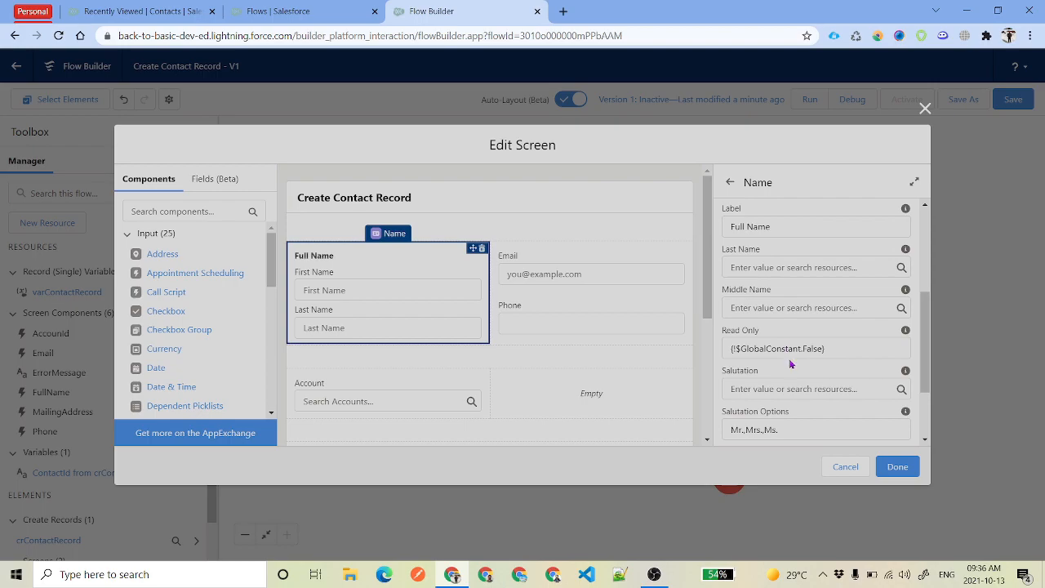
{"action": "left_click", "coordinate": [801, 269]}
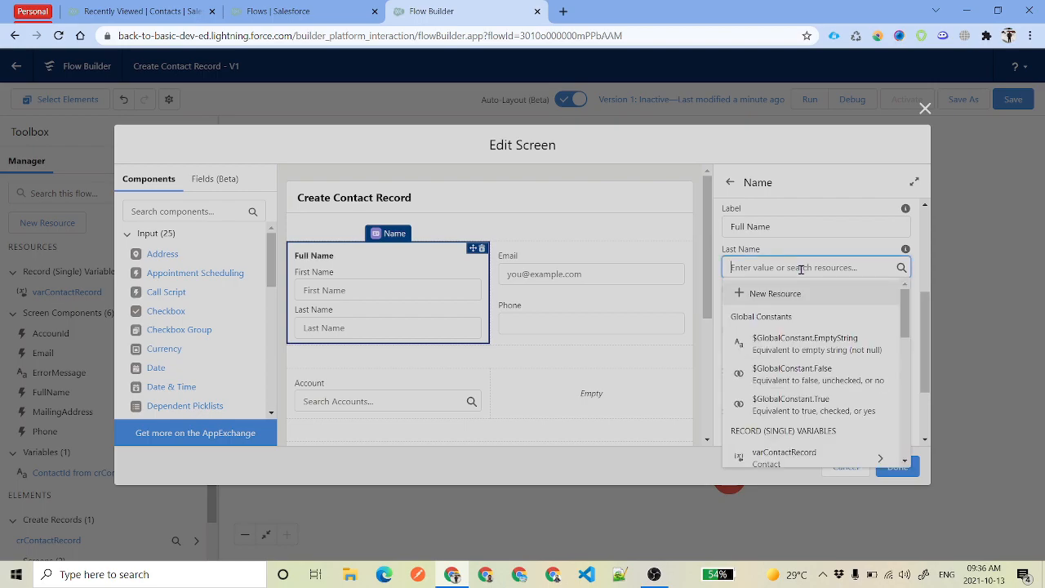
{"action": "type", "text": "var"}
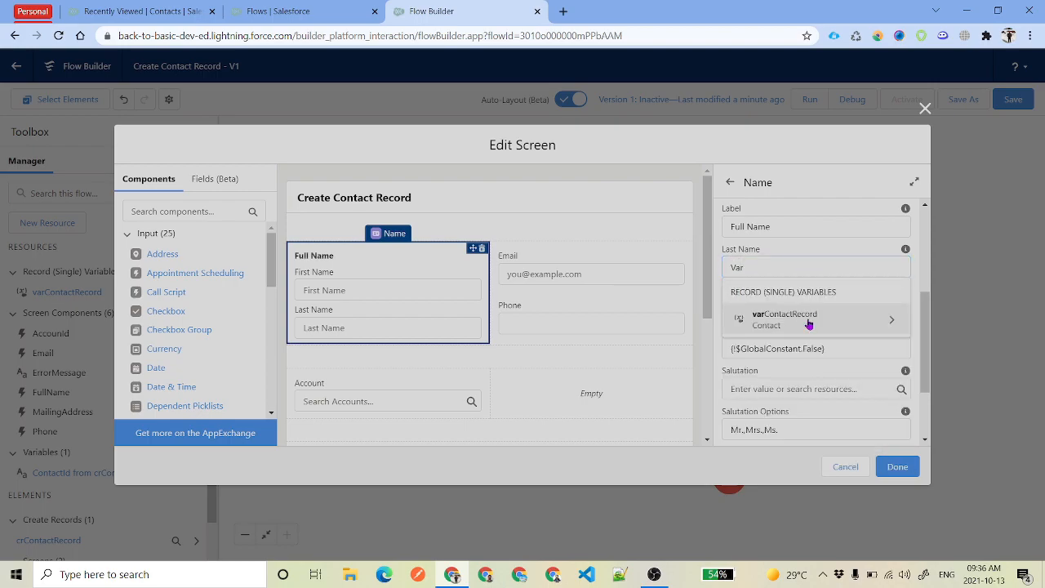
{"action": "left_click", "coordinate": [805, 318]}
{"action": "type", "text": "Las"}
{"action": "left_click", "coordinate": [804, 326]}
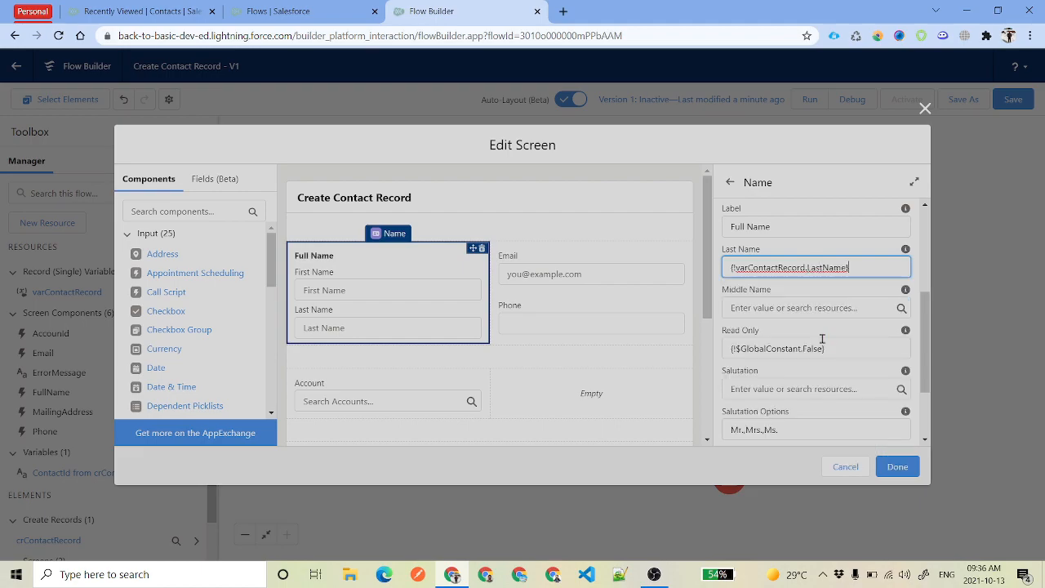
{"action": "left_click", "coordinate": [536, 272]}
Set the Email component's Value to {!varContactRecord.Email}
{"action": "scroll", "coordinate": [801, 349], "scroll_direction": "down", "scroll_amount": 1}
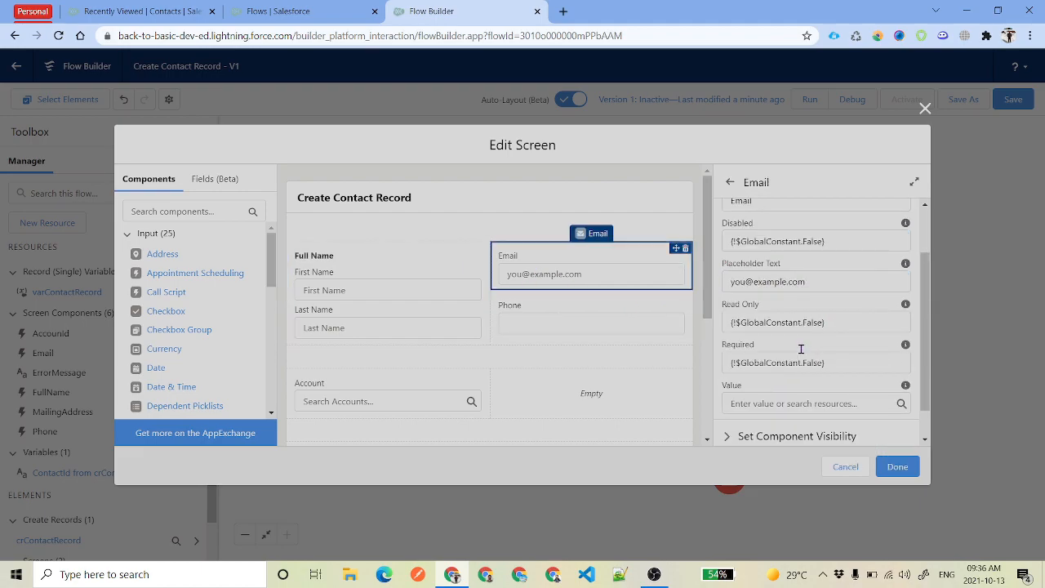
{"action": "left_click", "coordinate": [776, 403]}
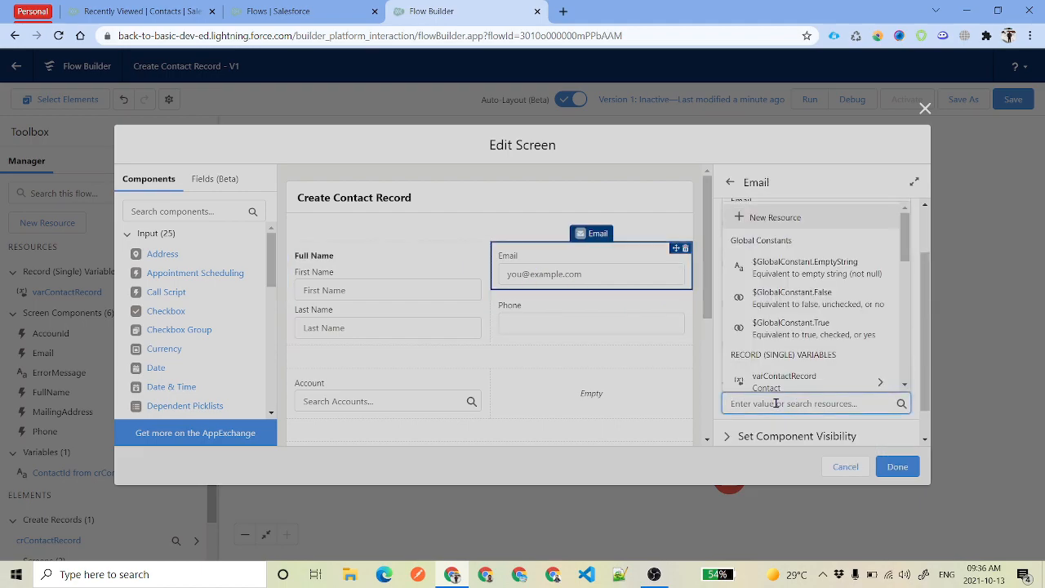
{"action": "left_click", "coordinate": [784, 380]}
{"action": "type", "text": "Email}"}
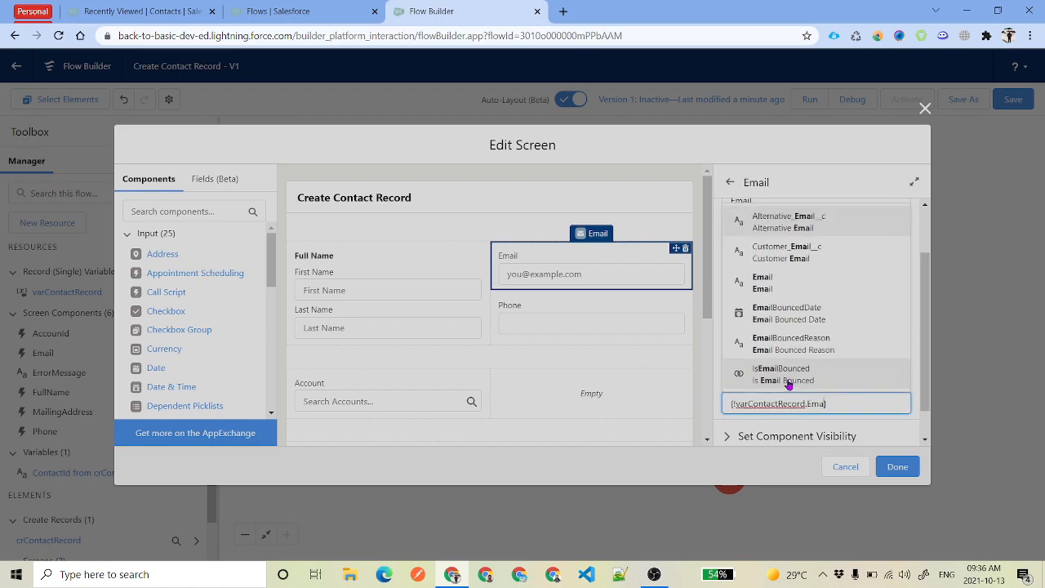
{"action": "left_click", "coordinate": [764, 283]}
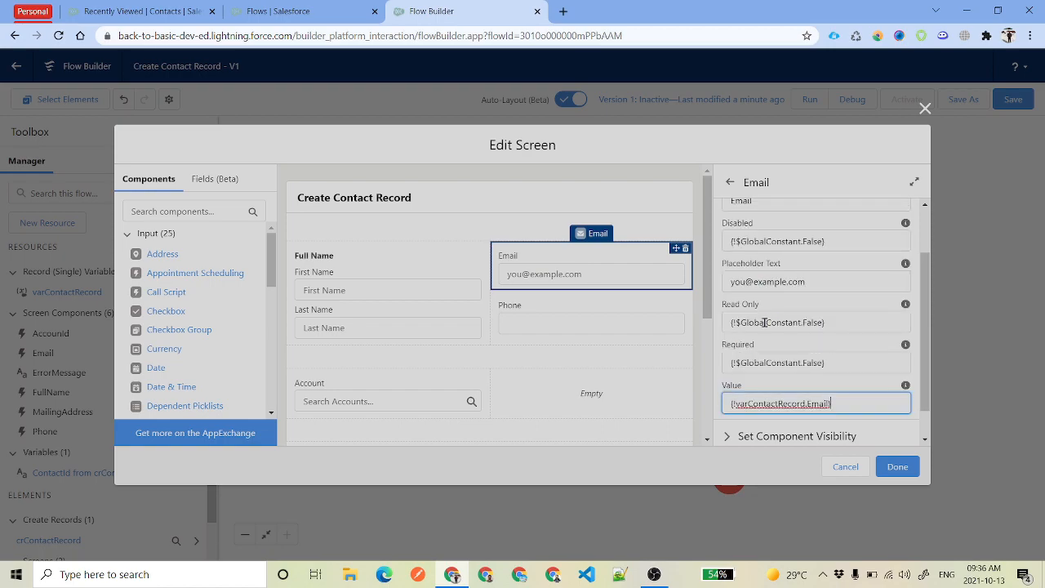
Set the Phone component's Value to {!varContactRecord.Phone}
{"action": "left_click", "coordinate": [561, 319]}
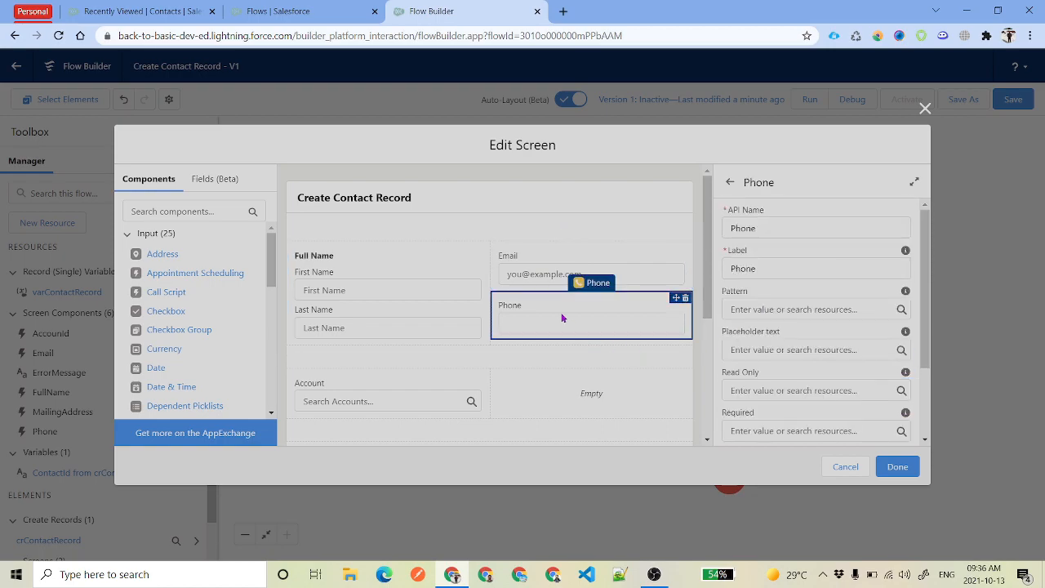
{"action": "scroll", "coordinate": [803, 314], "scroll_direction": "down", "scroll_amount": 2}
{"action": "left_click", "coordinate": [778, 403]}
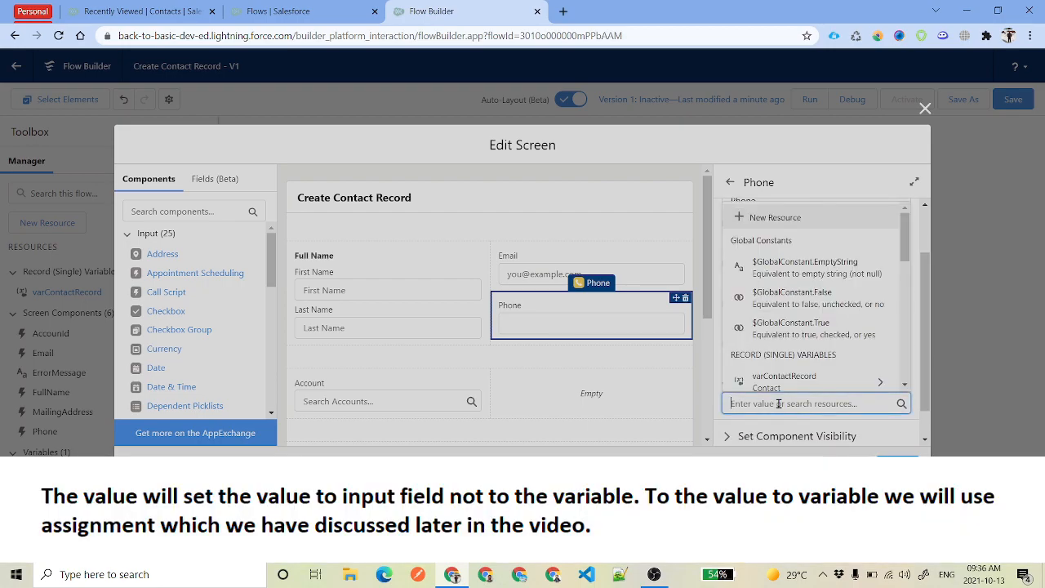
{"action": "scroll", "coordinate": [780, 404], "scroll_direction": "down", "scroll_amount": 1}
{"action": "left_click", "coordinate": [794, 369]}
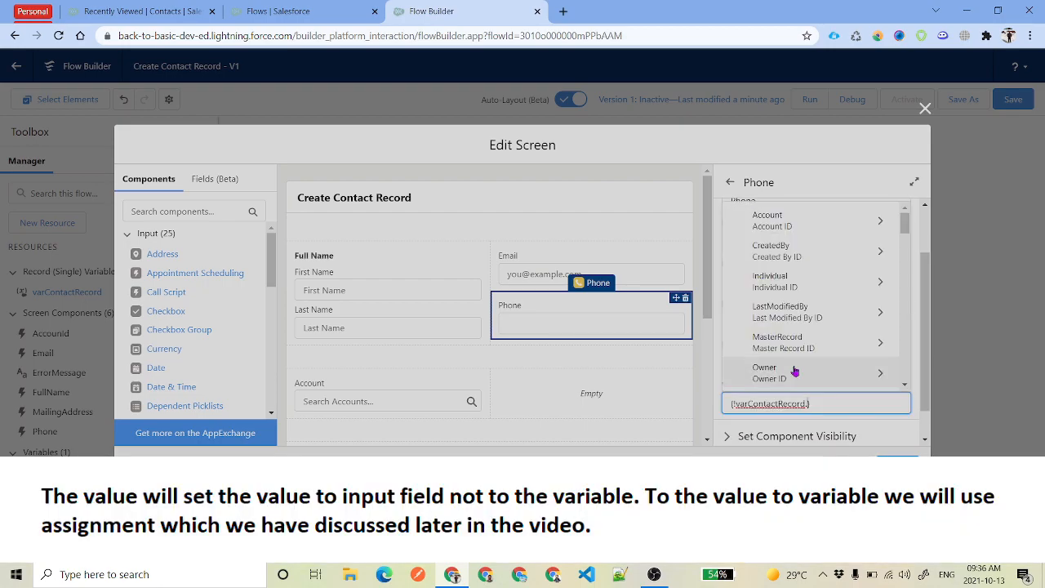
{"action": "type", "text": "Phon"}
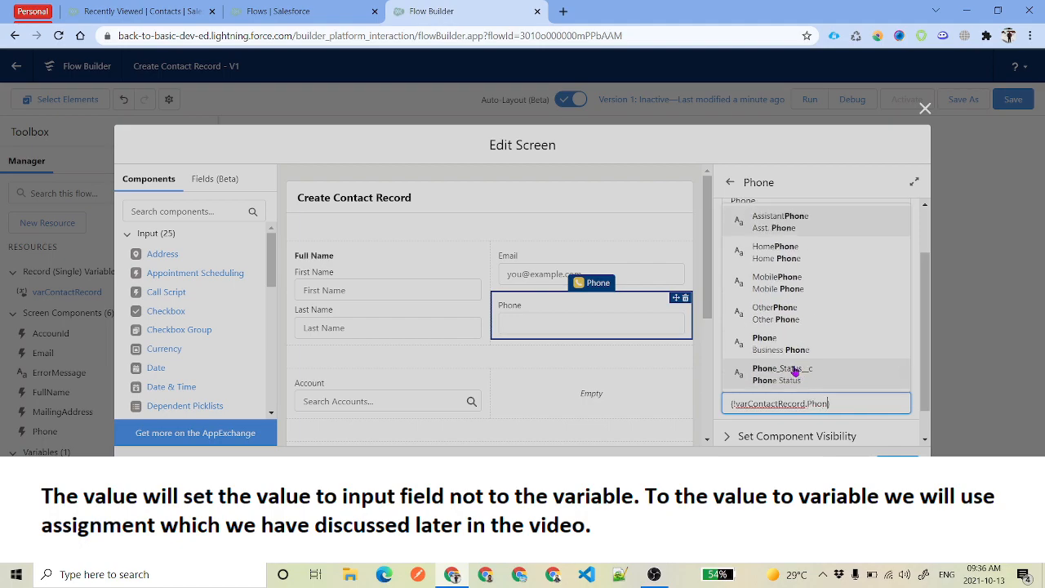
{"action": "left_click", "coordinate": [819, 353]}
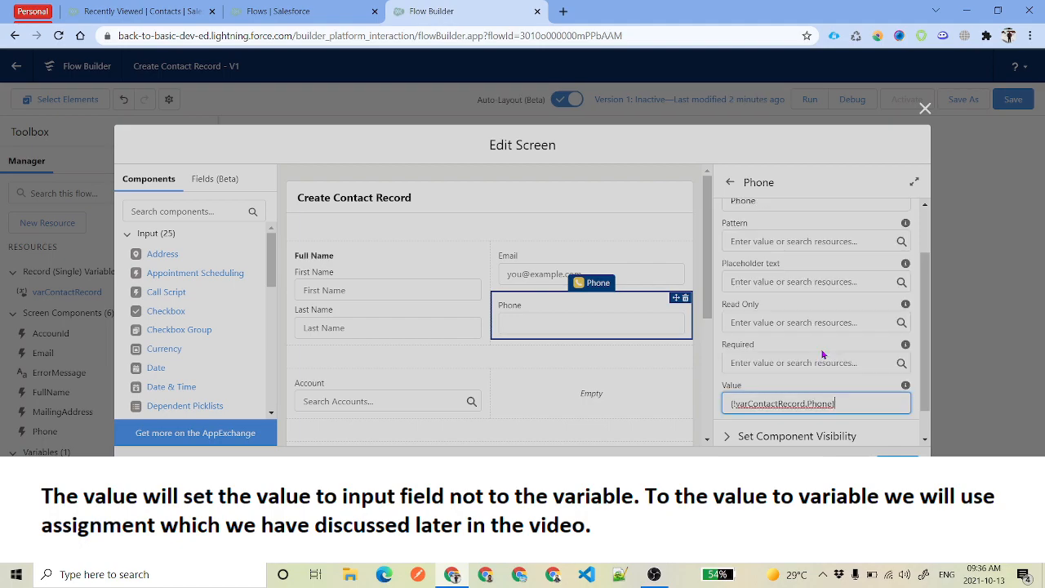
{"action": "scroll", "coordinate": [442, 333], "scroll_direction": "down", "scroll_amount": 1}
{"action": "left_click", "coordinate": [442, 333]}
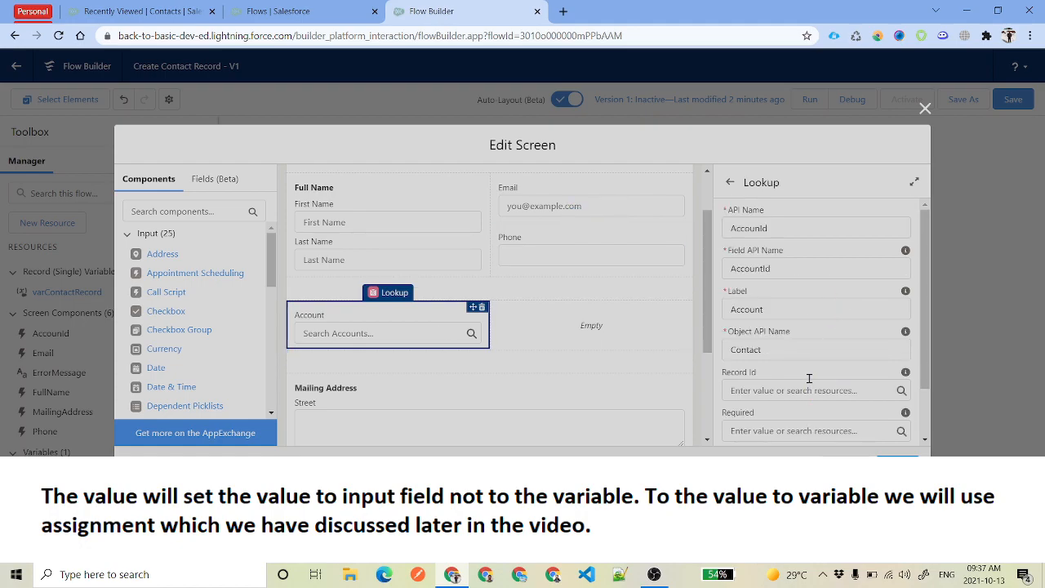
Set the Account lookup's Record Id to {!varContactRecord.AccountId}
{"action": "scroll", "coordinate": [809, 386], "scroll_direction": "down", "scroll_amount": 2}
{"action": "left_click", "coordinate": [804, 323]}
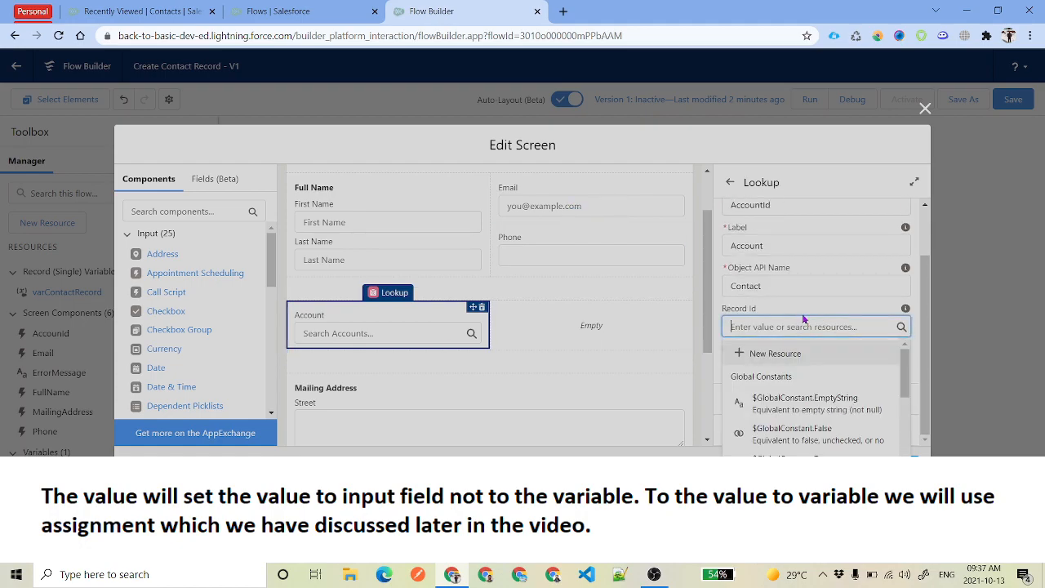
{"action": "type", "text": "var"}
{"action": "left_click", "coordinate": [829, 382]}
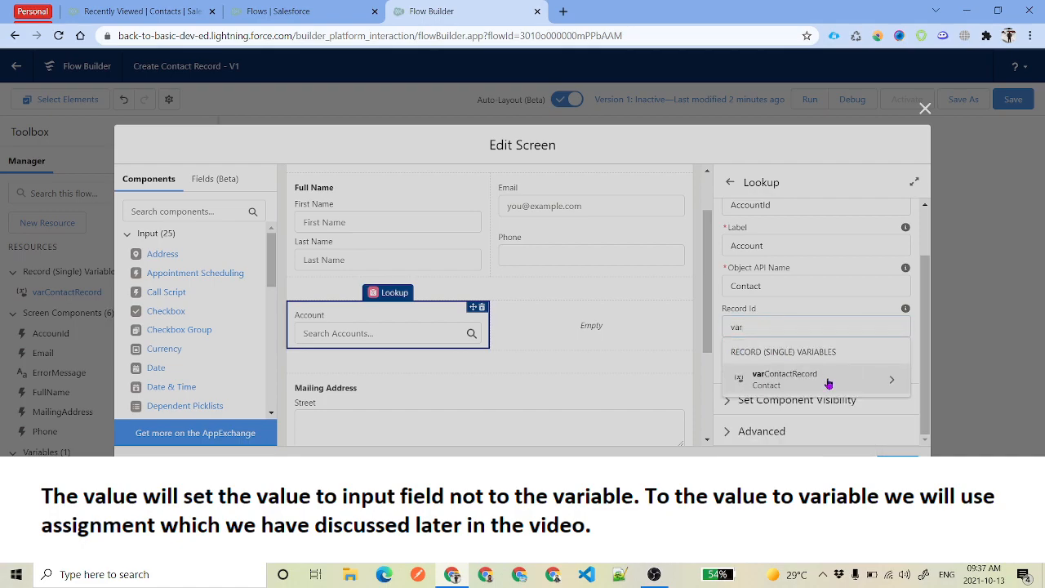
{"action": "type", "text": "Acc"}
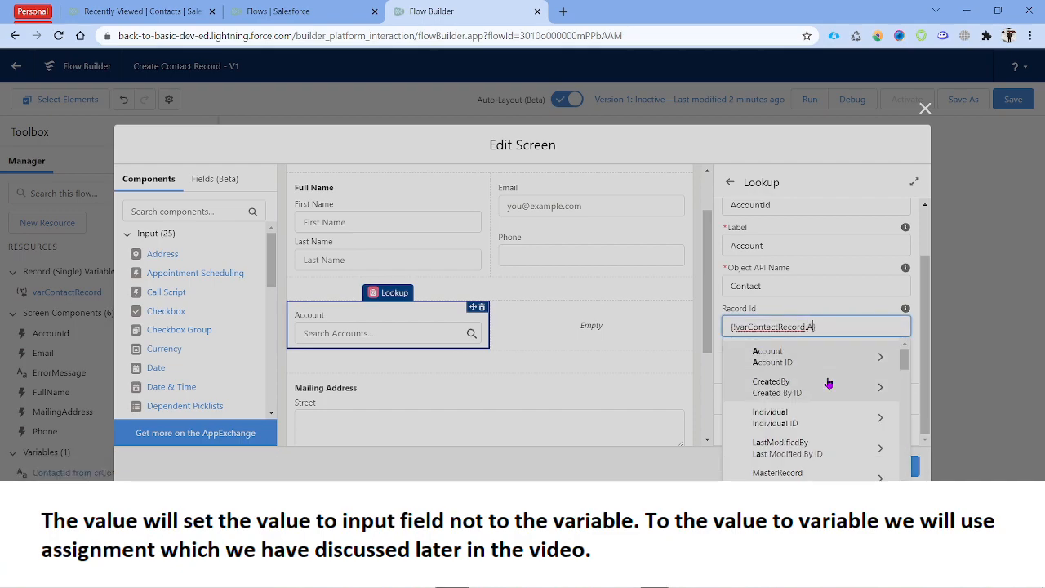
{"action": "left_click", "coordinate": [795, 389]}
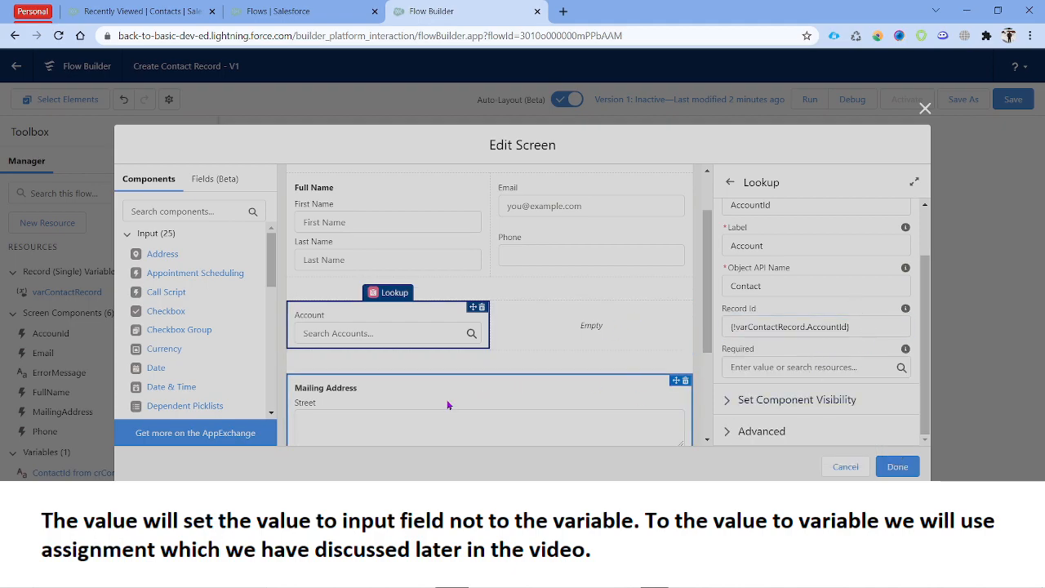
{"action": "scroll", "coordinate": [489, 390], "scroll_direction": "down", "scroll_amount": 1}
Set the Mailing Address City Value to varContactRecord.MailingCity
{"action": "left_click", "coordinate": [531, 378]}
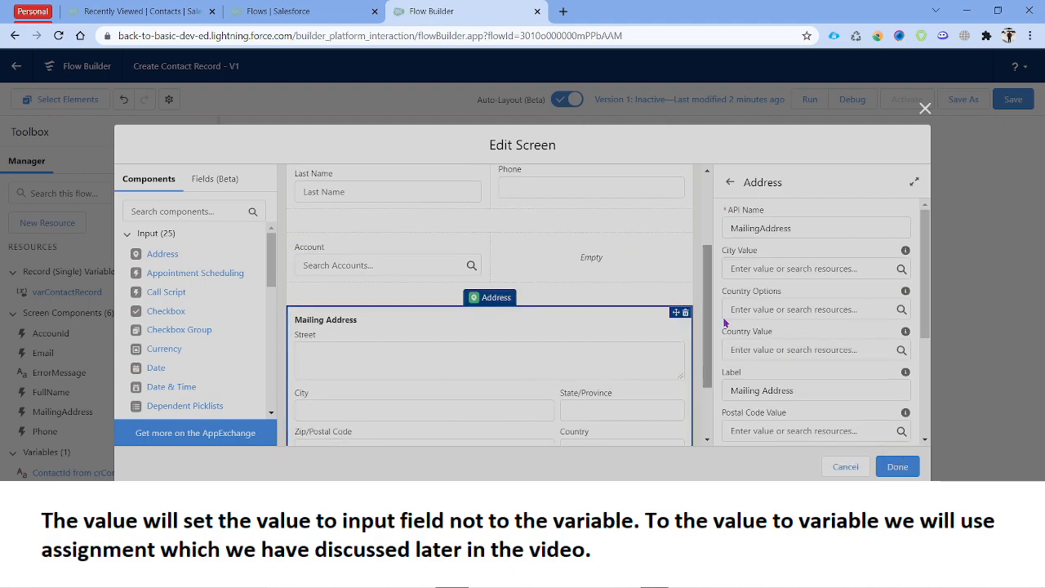
{"action": "left_click", "coordinate": [758, 271]}
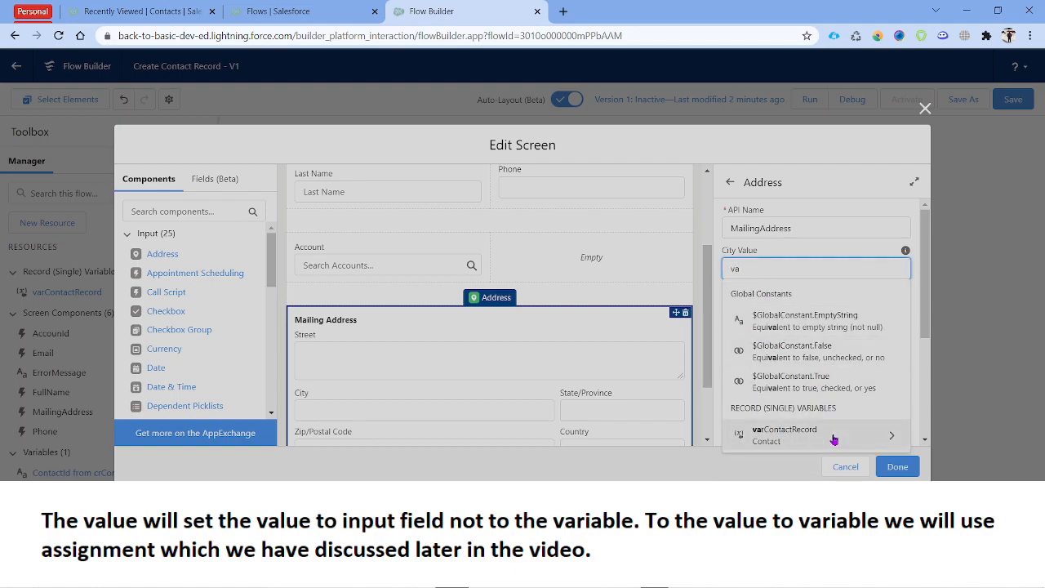
{"action": "left_click", "coordinate": [833, 434]}
{"action": "type", "text": "Maili"}
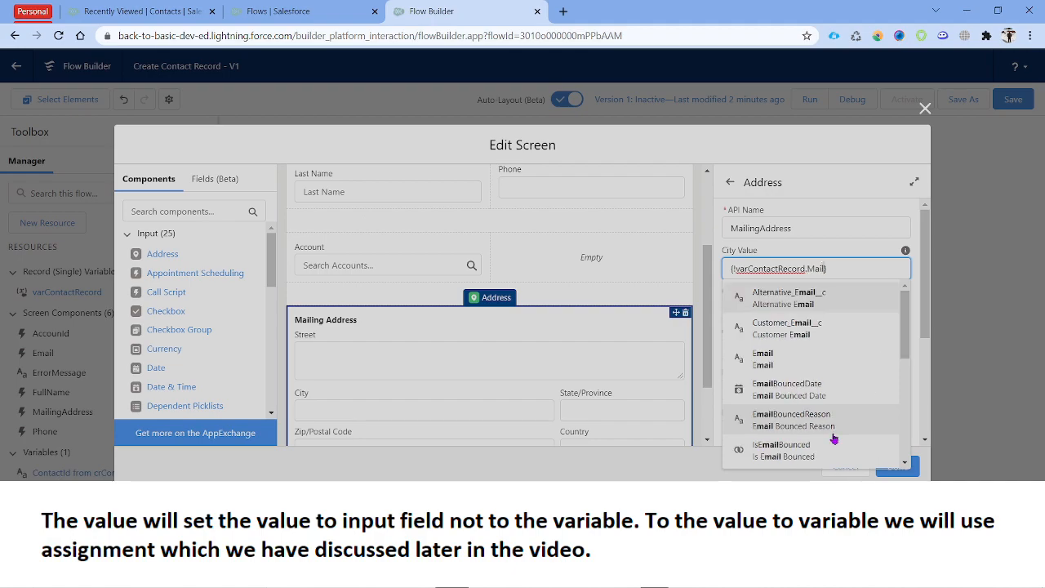
{"action": "left_click", "coordinate": [756, 356]}
Set Country Value to MailingCountry and Street Value to MailingStreet, then confirm the screen
{"action": "left_click", "coordinate": [800, 350]}
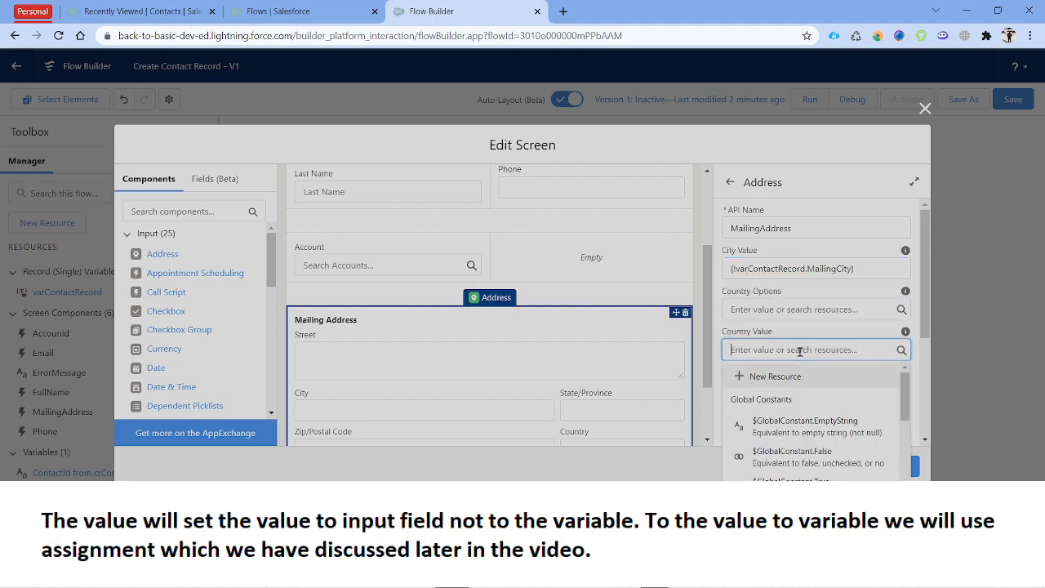
{"action": "type", "text": "var"}
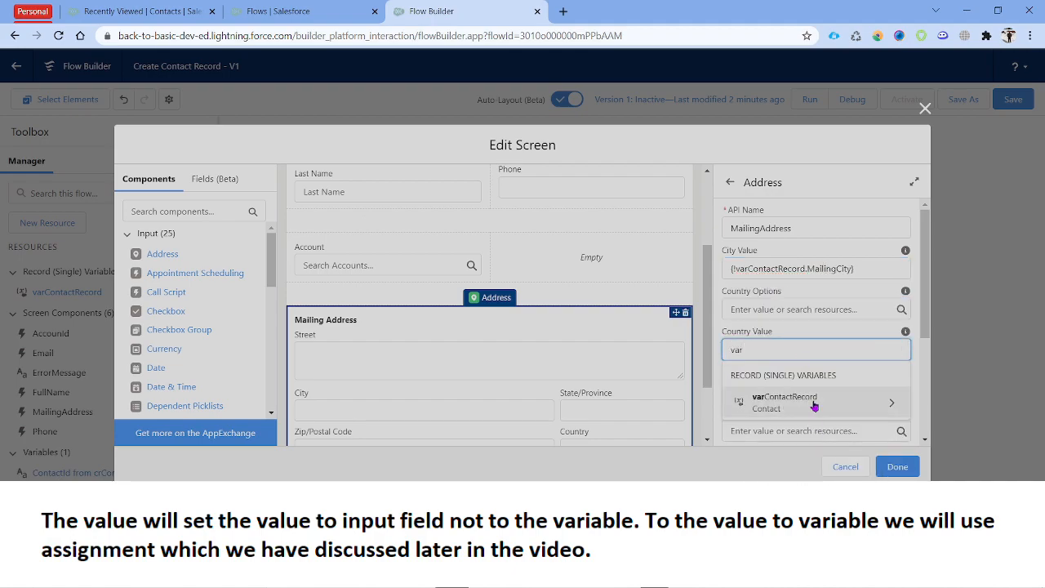
{"action": "left_click", "coordinate": [808, 402]}
{"action": "type", "text": "Maili"}
{"action": "left_click", "coordinate": [828, 447]}
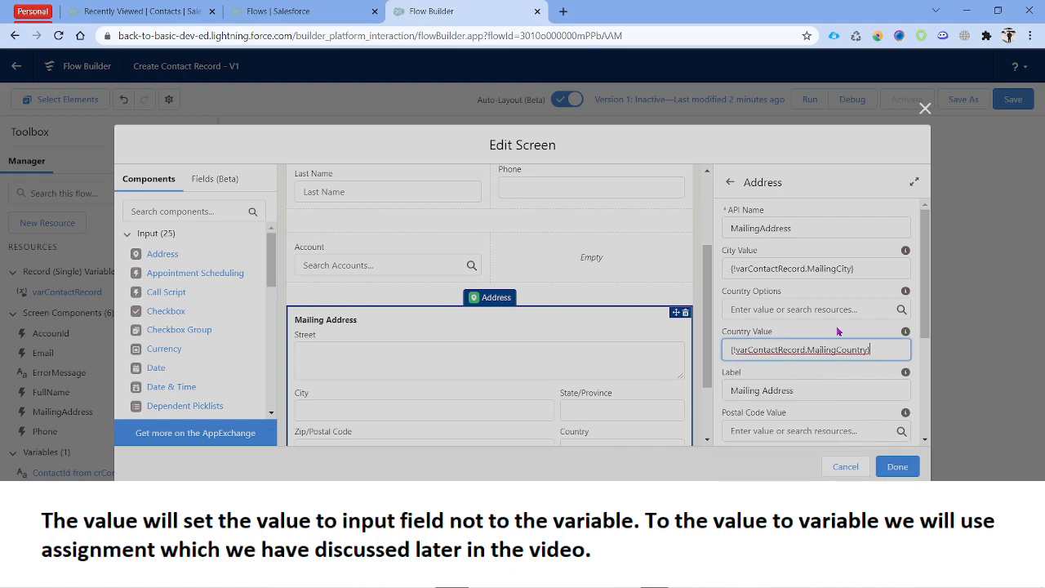
{"action": "scroll", "coordinate": [817, 383], "scroll_direction": "down", "scroll_amount": 2}
{"action": "left_click", "coordinate": [775, 416]}
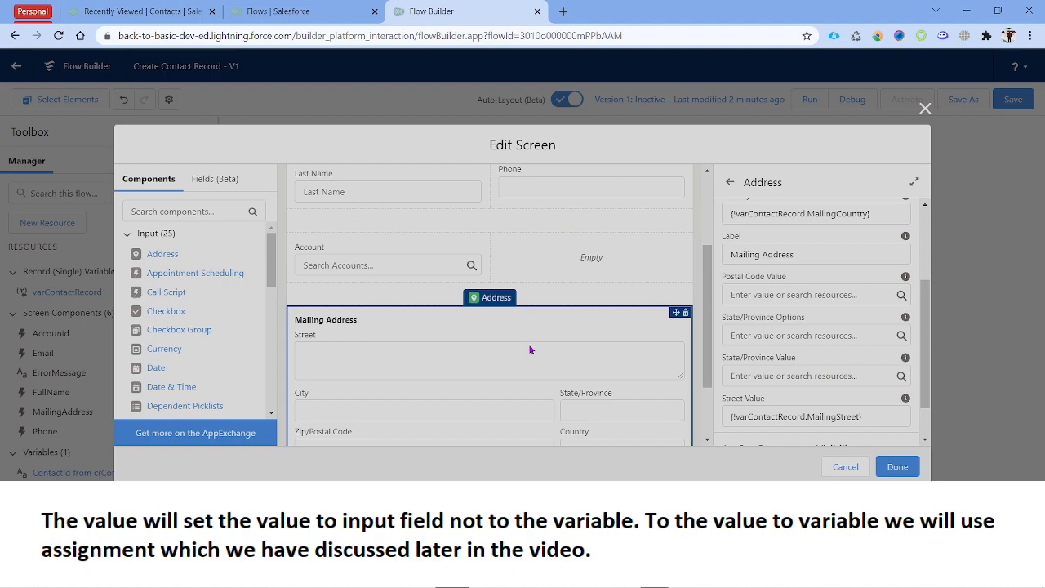
{"action": "scroll", "coordinate": [556, 347], "scroll_direction": "down", "scroll_amount": 1}
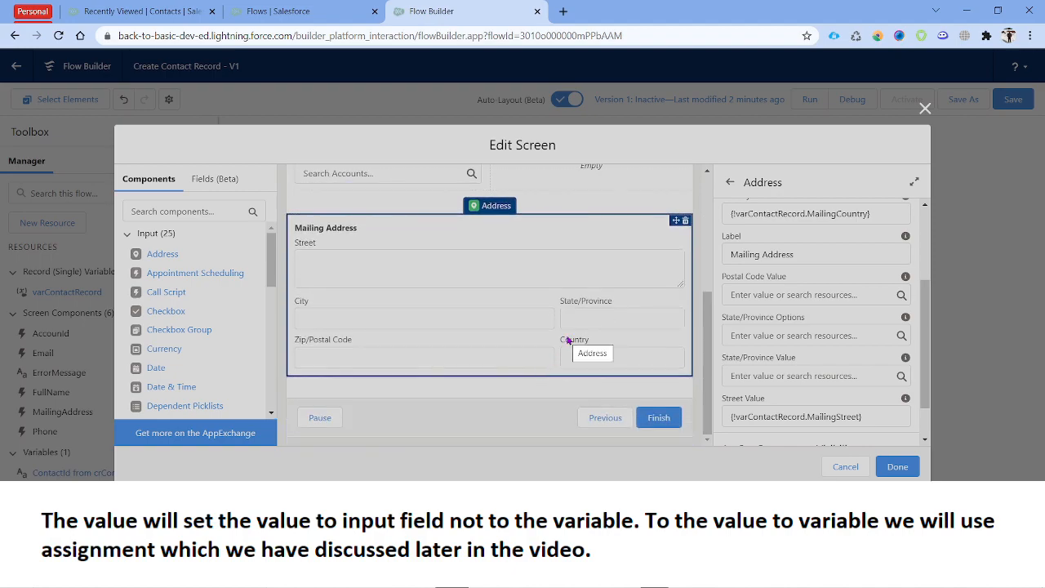
{"action": "left_click", "coordinate": [897, 466]}
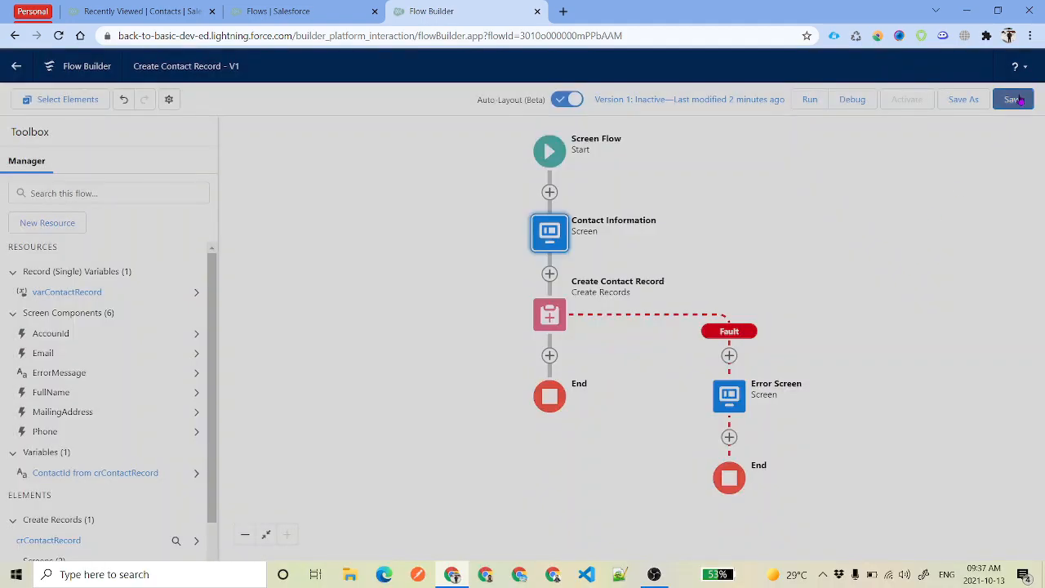
Save the flow and add a Create Records element after Create Contact Record
{"action": "left_click", "coordinate": [1013, 100]}
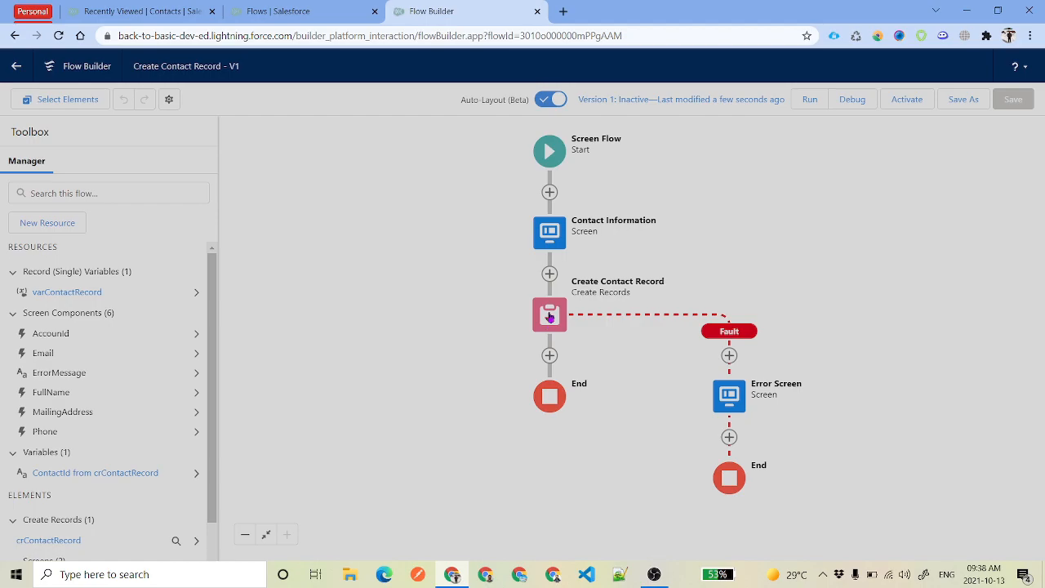
{"action": "left_click", "coordinate": [550, 355]}
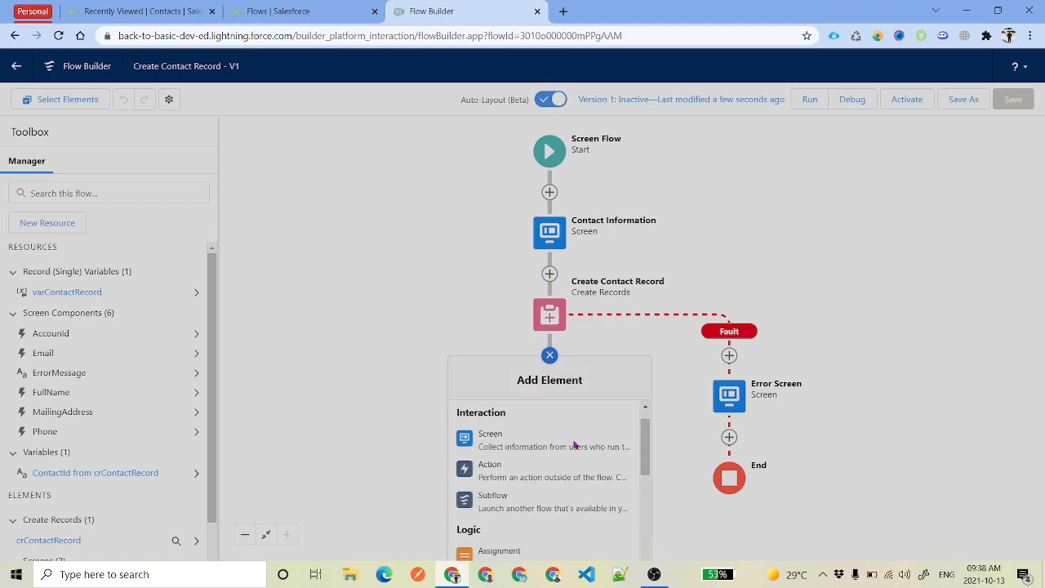
{"action": "scroll", "coordinate": [574, 445], "scroll_direction": "down", "scroll_amount": 5}
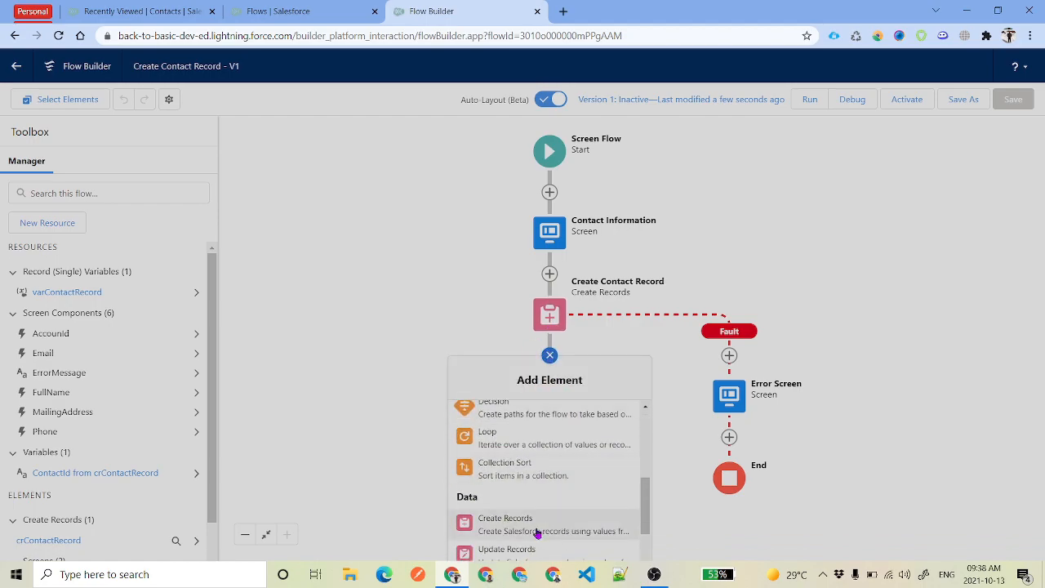
{"action": "left_click", "coordinate": [539, 527]}
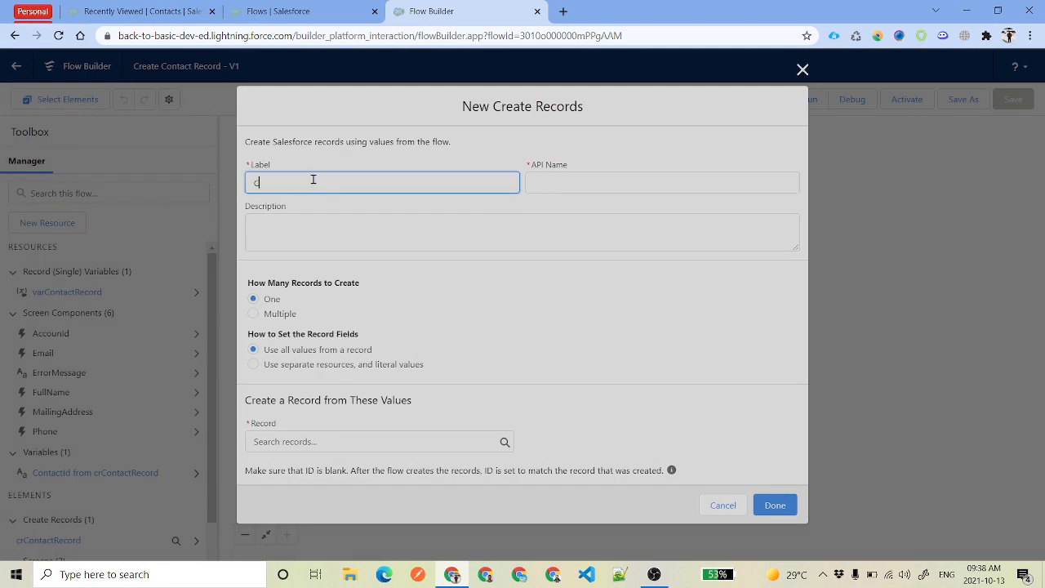
Label it 'Create Contact With Record' and create one record from varContactRecord
{"action": "type", "text": "Create"}
{"action": "type", "text": "Contact With Record"}
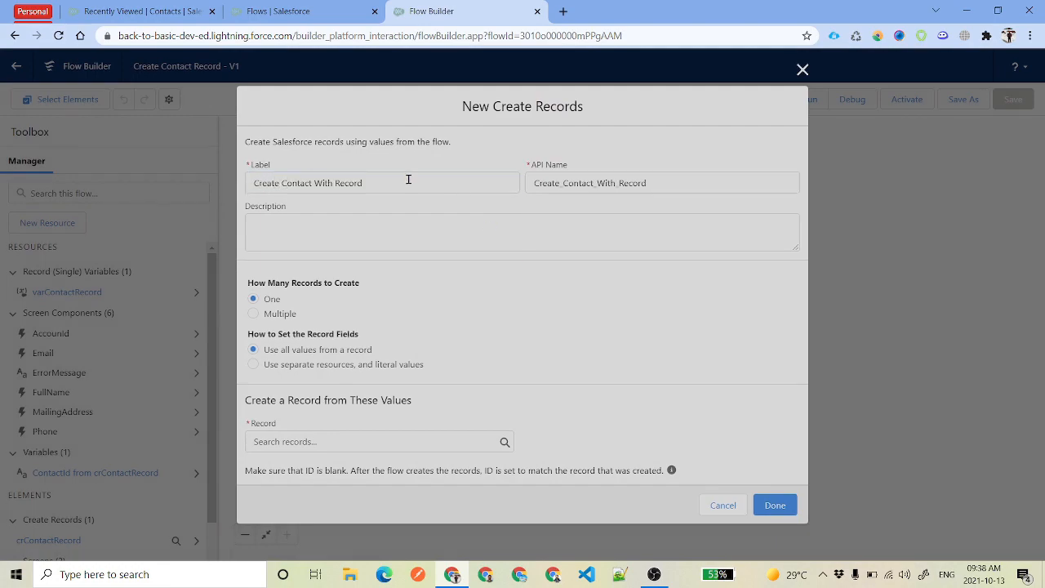
{"action": "left_click_drag", "start_coordinate": [414, 183], "coordinate": [237, 171]}
{"action": "left_click", "coordinate": [493, 285]}
{"action": "double_click", "coordinate": [276, 301]}
{"action": "left_click_drag", "start_coordinate": [264, 351], "coordinate": [368, 350]}
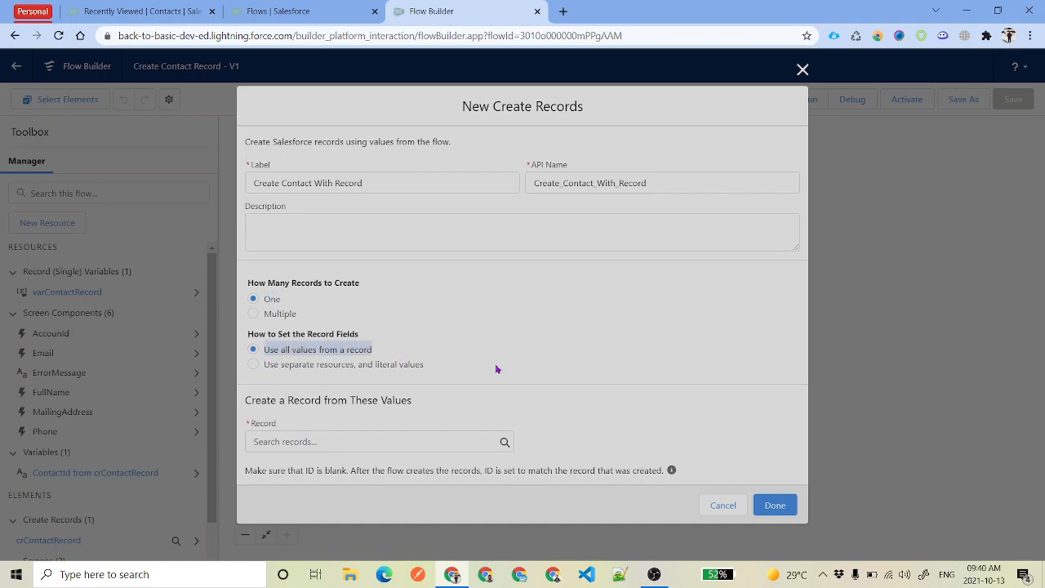
{"action": "left_click", "coordinate": [370, 445]}
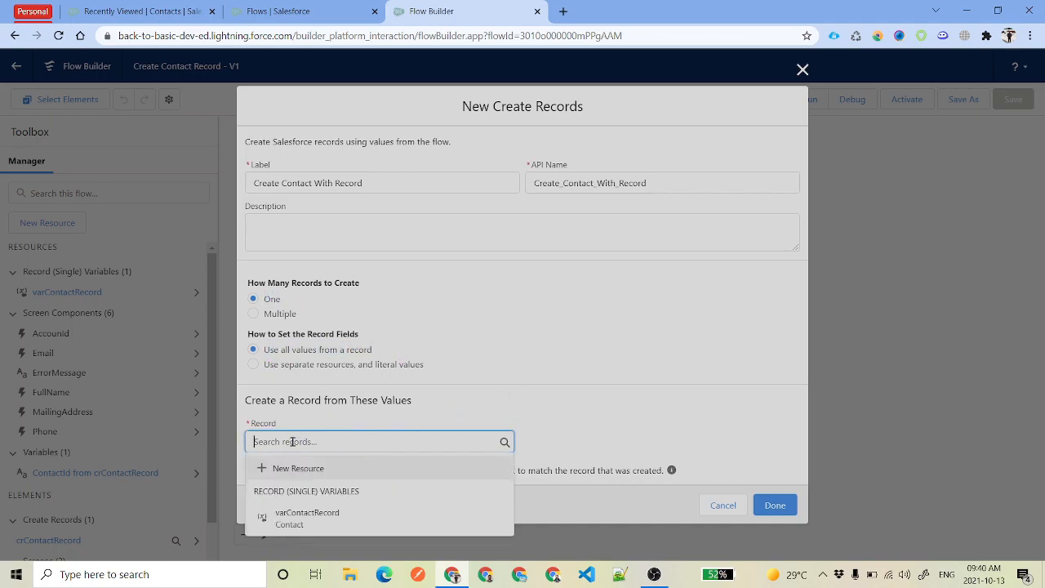
{"action": "left_click", "coordinate": [335, 523]}
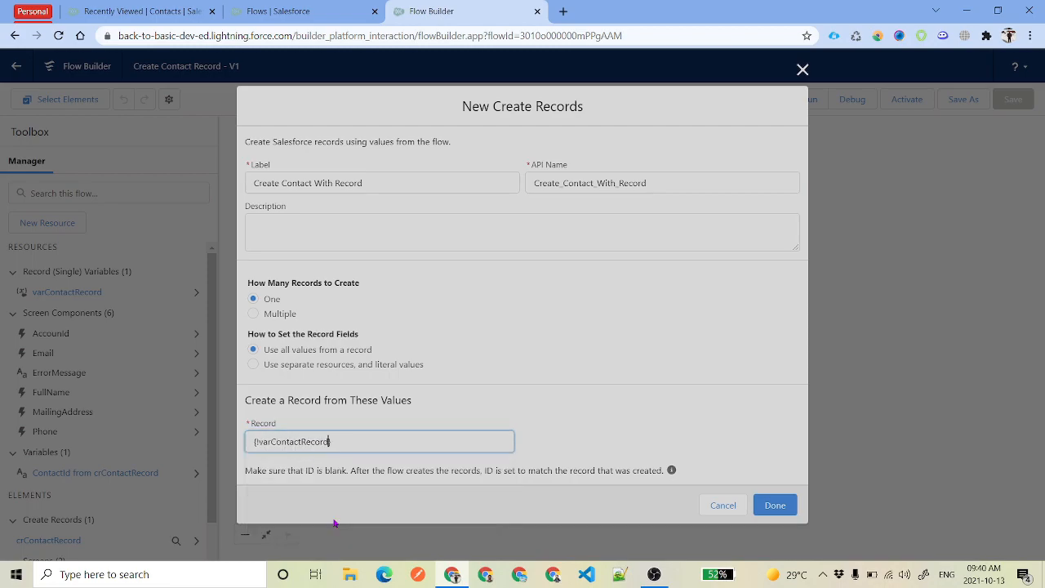
{"action": "left_click", "coordinate": [771, 503]}
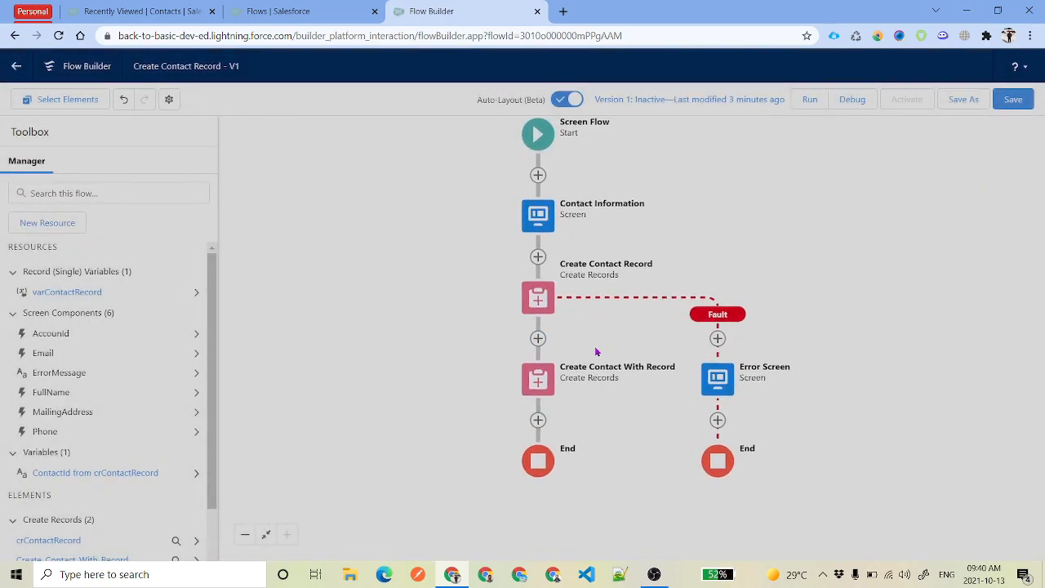
Add a fault path on Create Contact With Record connected to the Error Screen
{"action": "left_click", "coordinate": [538, 379]}
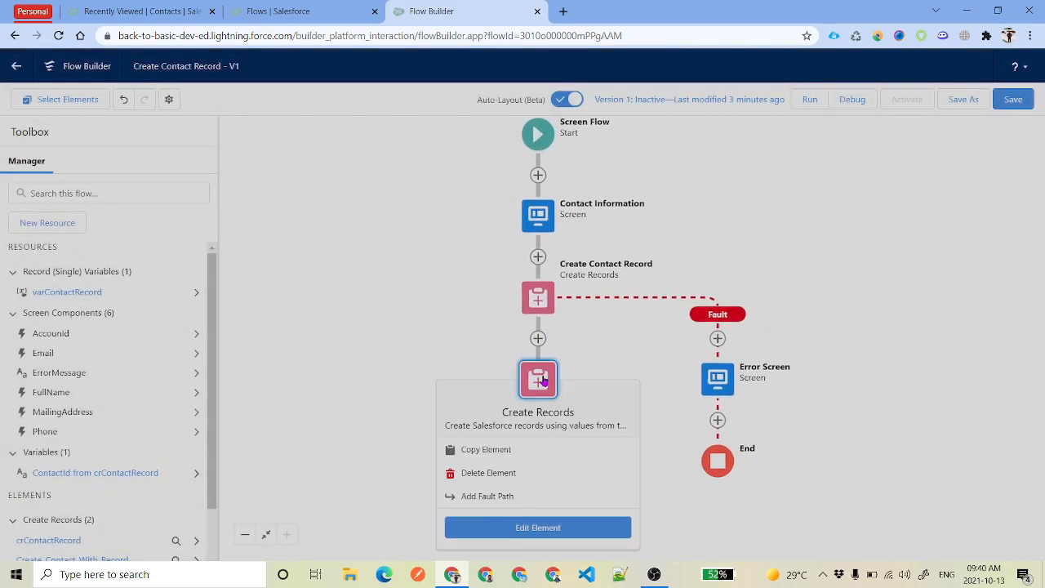
{"action": "left_click", "coordinate": [486, 497]}
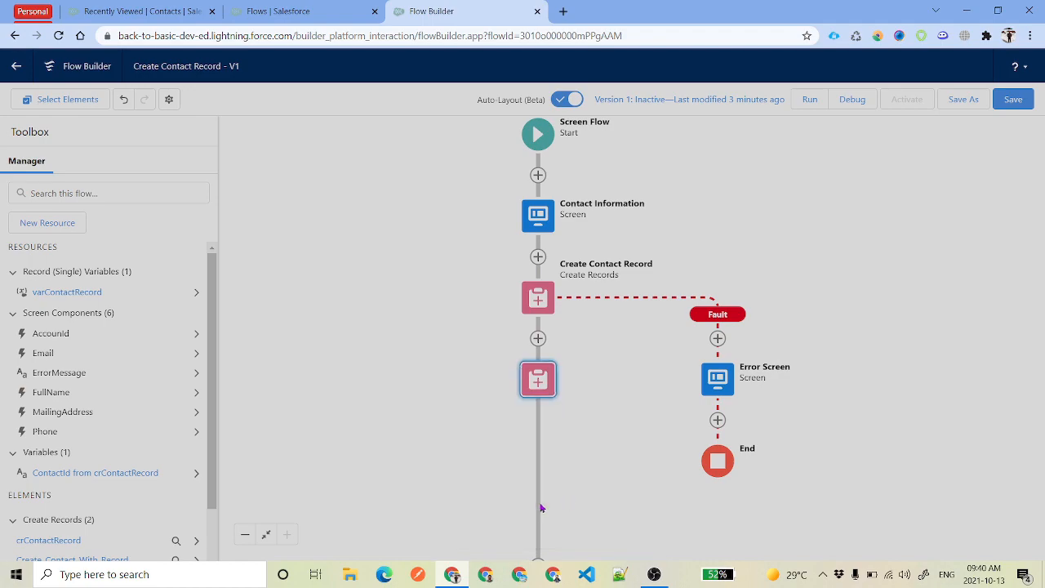
{"action": "left_click", "coordinate": [718, 420]}
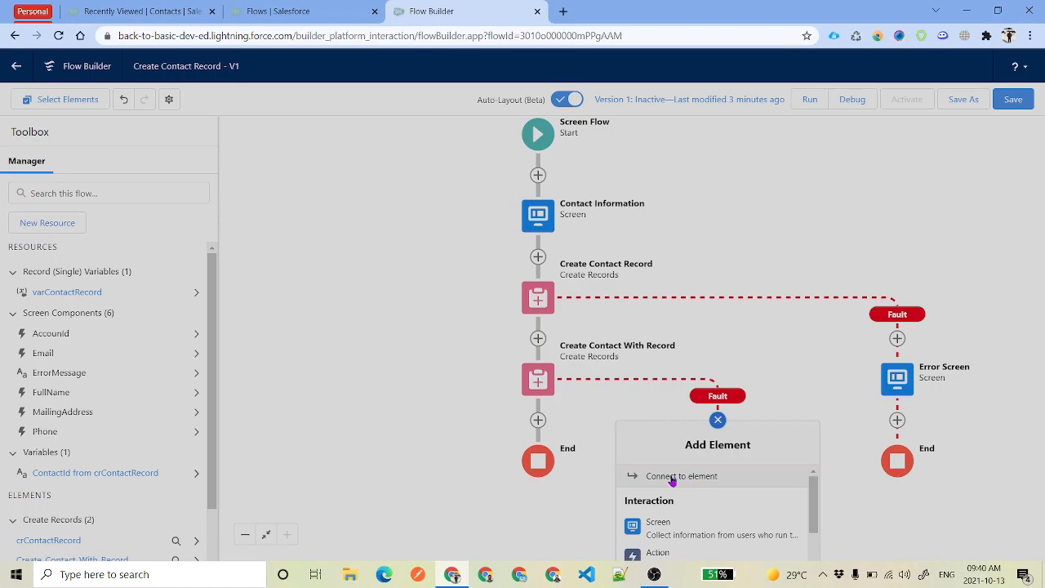
{"action": "left_click", "coordinate": [673, 483]}
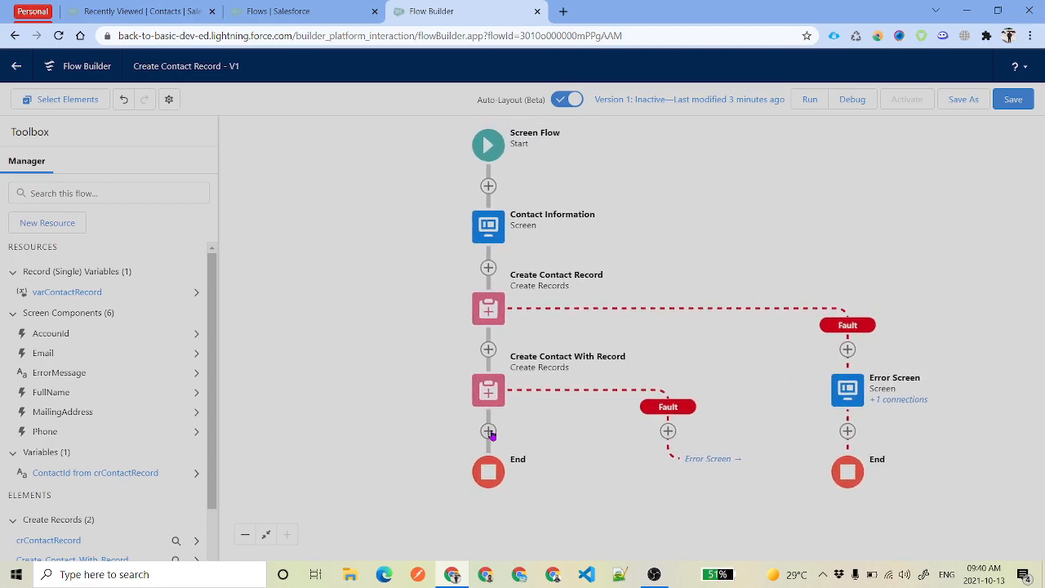
{"action": "left_click_drag", "start_coordinate": [554, 416], "coordinate": [551, 400]}
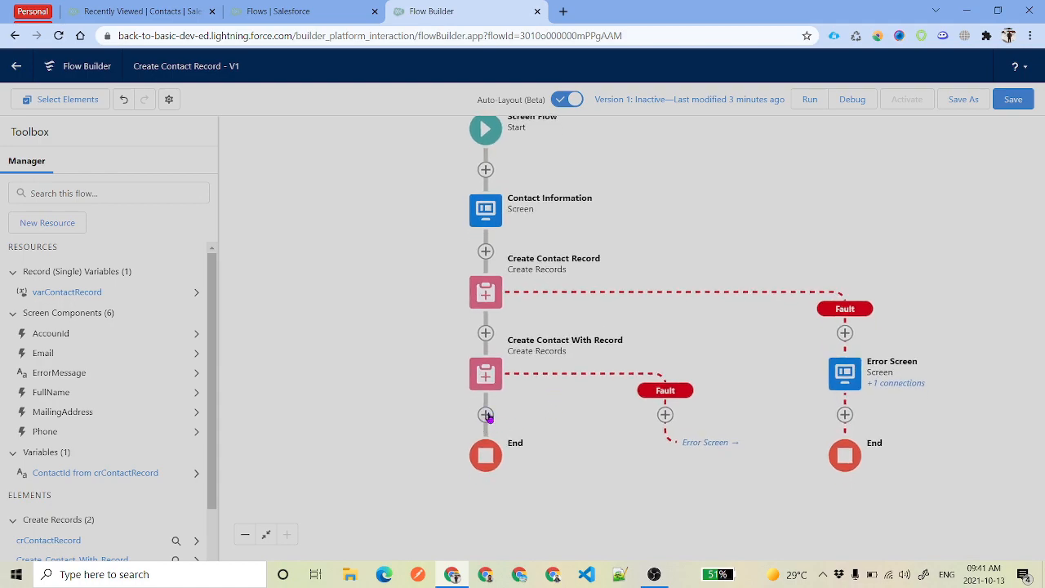
{"action": "left_click", "coordinate": [486, 415]}
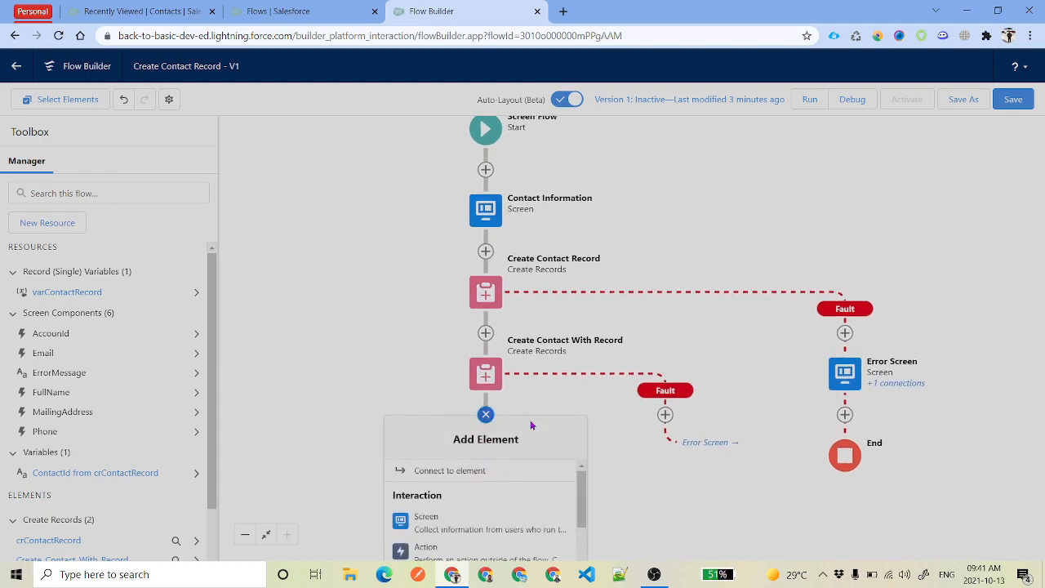
Add a Decision labelled 'Check if Contact is Created' with a first outcome named Created?
{"action": "scroll", "coordinate": [514, 489], "scroll_direction": "down", "scroll_amount": 2}
{"action": "scroll", "coordinate": [516, 502], "scroll_direction": "down", "scroll_amount": 5}
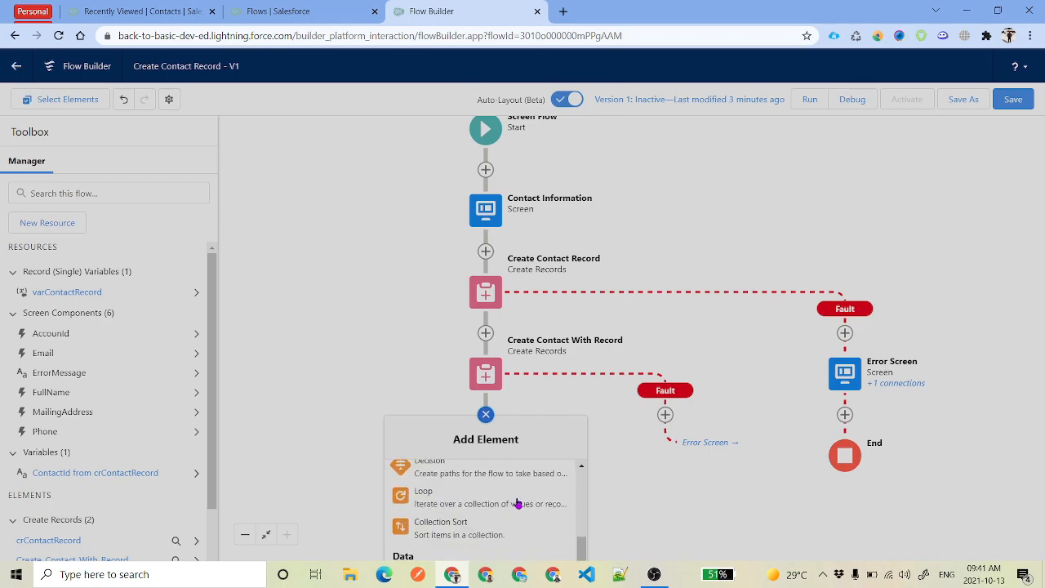
{"action": "scroll", "coordinate": [514, 500], "scroll_direction": "up", "scroll_amount": 3}
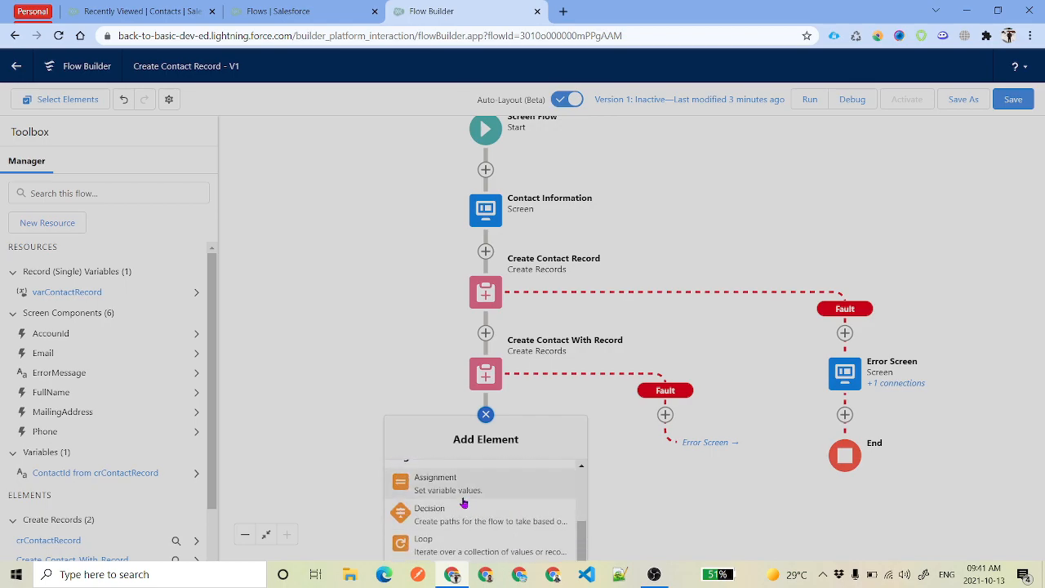
{"action": "left_click", "coordinate": [470, 520]}
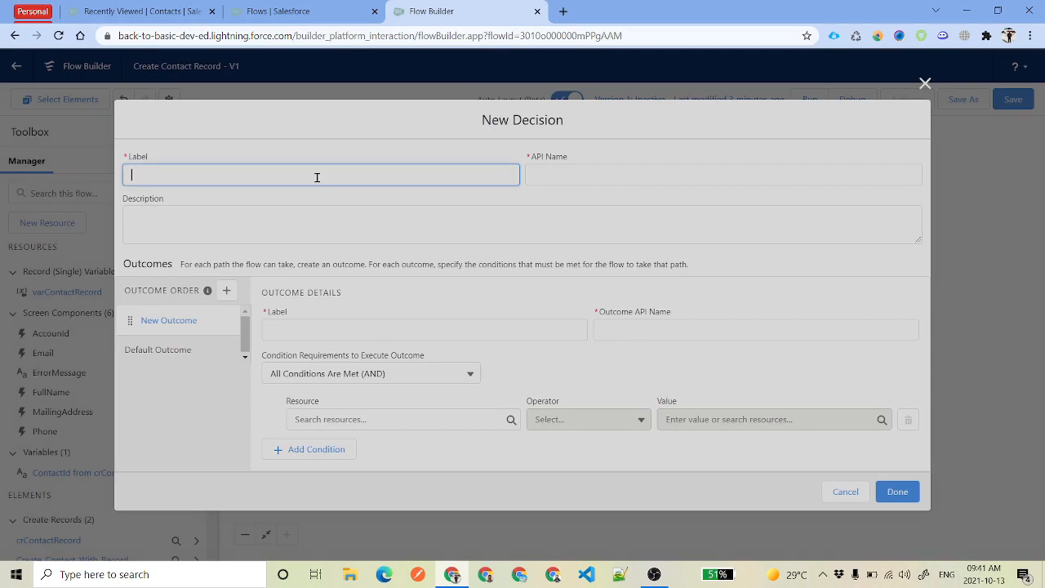
{"action": "type", "text": "Check if Contact is Created"}
{"action": "key", "text": "Tab"}
{"action": "left_click", "coordinate": [320, 328]}
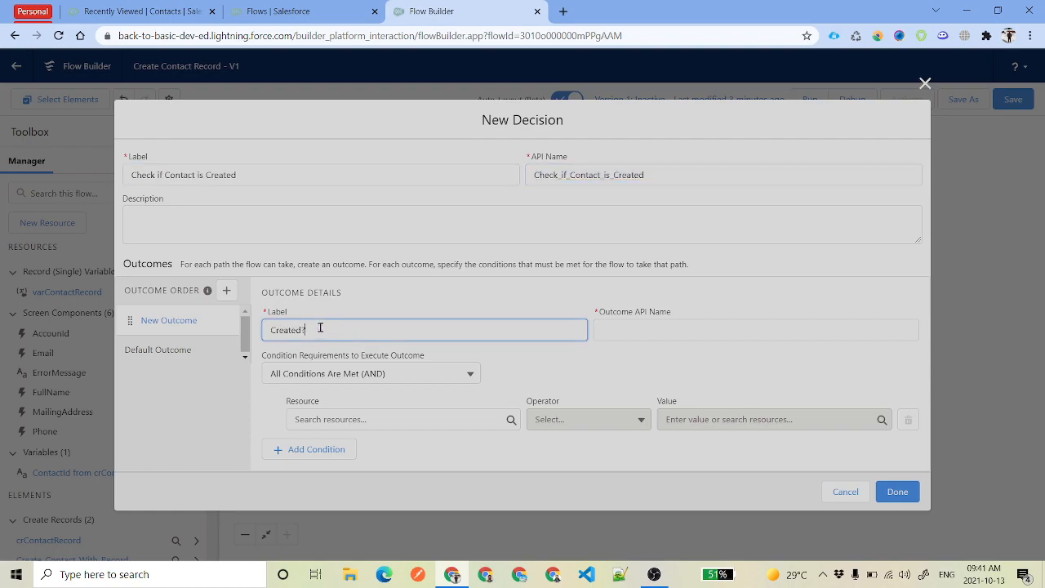
{"action": "key", "text": "Tab"}
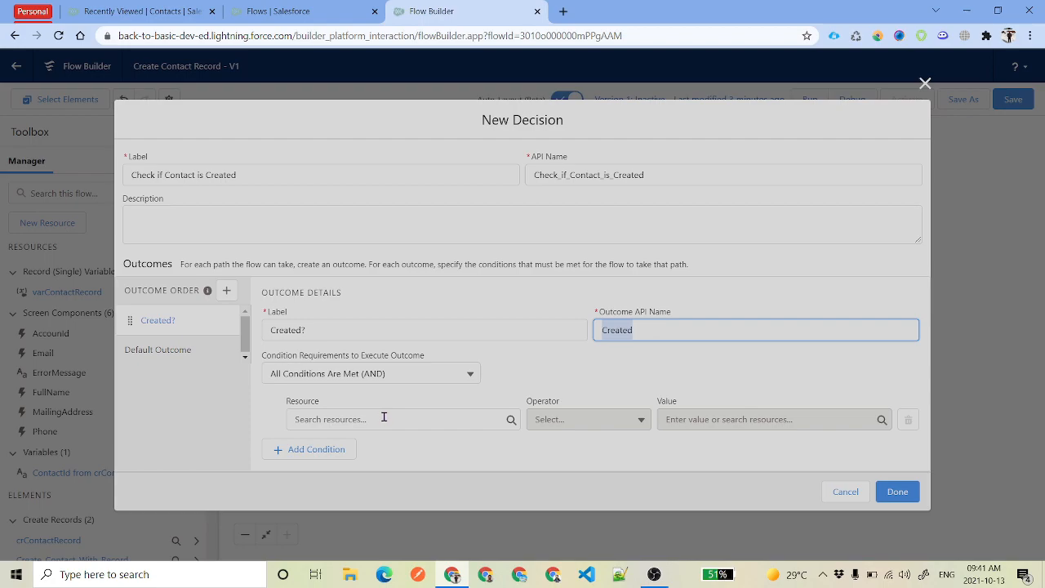
Make Created? require crContactRecord ContactId Does Not Equal $GlobalConstant.EmptyString
{"action": "left_click", "coordinate": [384, 418]}
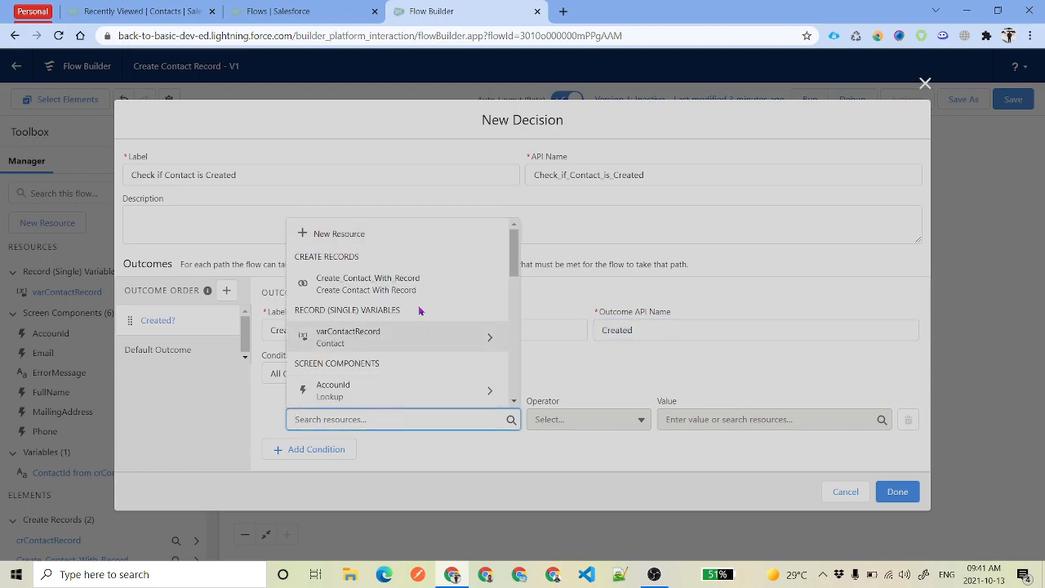
{"action": "scroll", "coordinate": [456, 346], "scroll_direction": "down", "scroll_amount": 1}
{"action": "scroll", "coordinate": [455, 346], "scroll_direction": "down", "scroll_amount": 5}
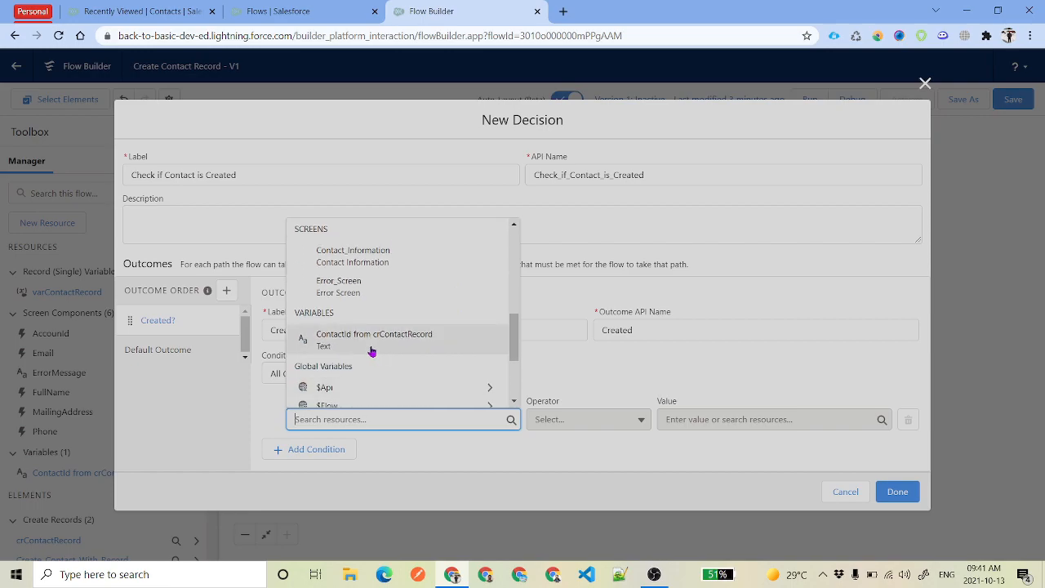
{"action": "scroll", "coordinate": [387, 355], "scroll_direction": "down", "scroll_amount": 1}
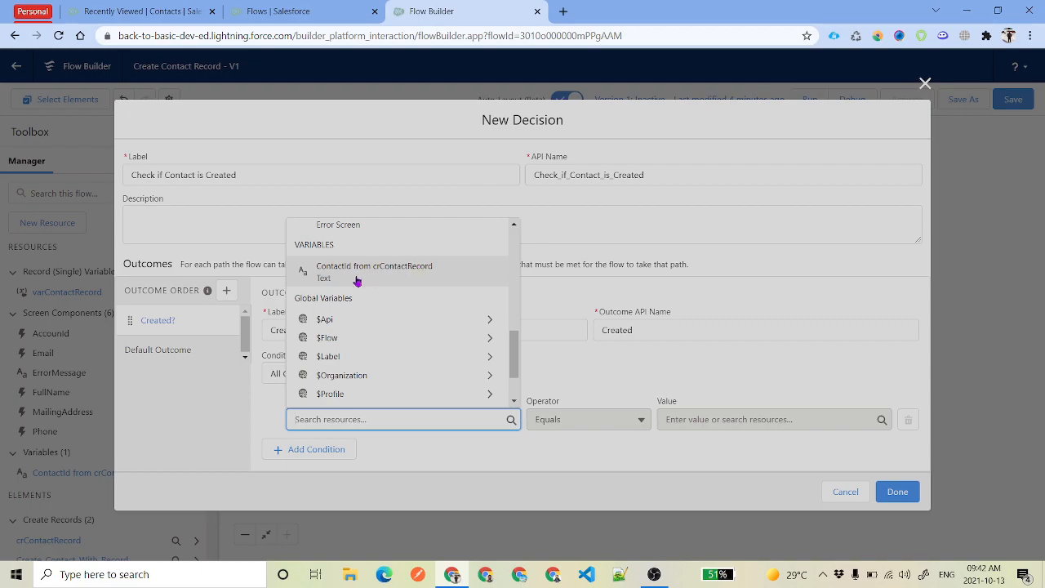
{"action": "left_click", "coordinate": [422, 273]}
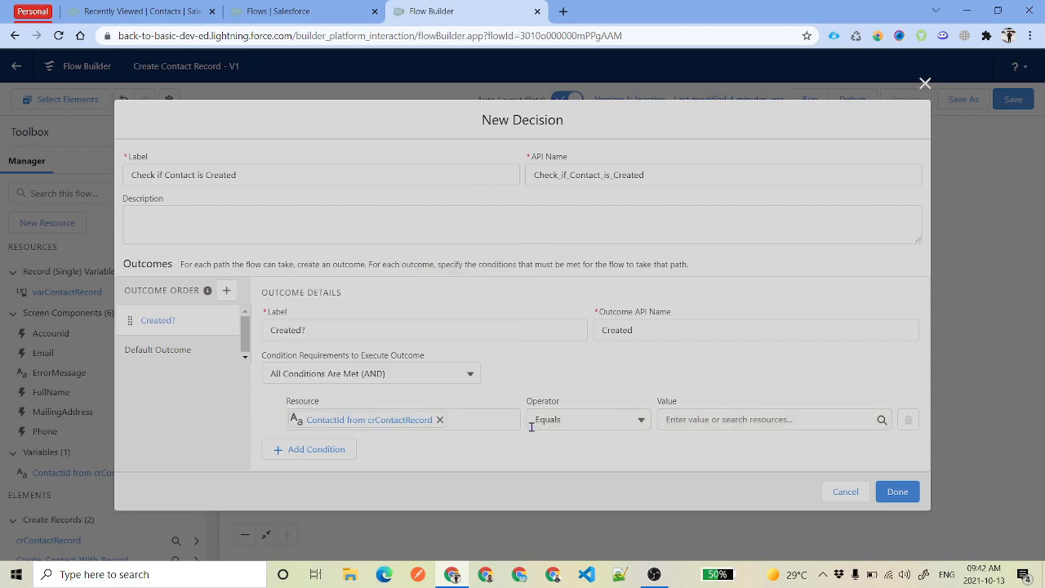
{"action": "left_click", "coordinate": [574, 419]}
{"action": "left_click", "coordinate": [584, 296]}
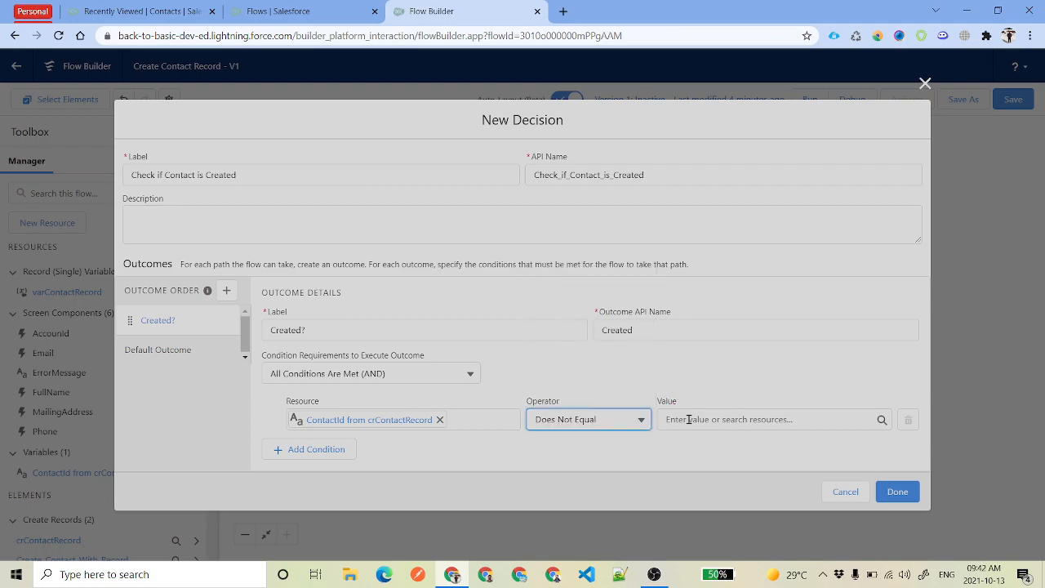
{"action": "left_click", "coordinate": [686, 418]}
{"action": "type", "text": "null"}
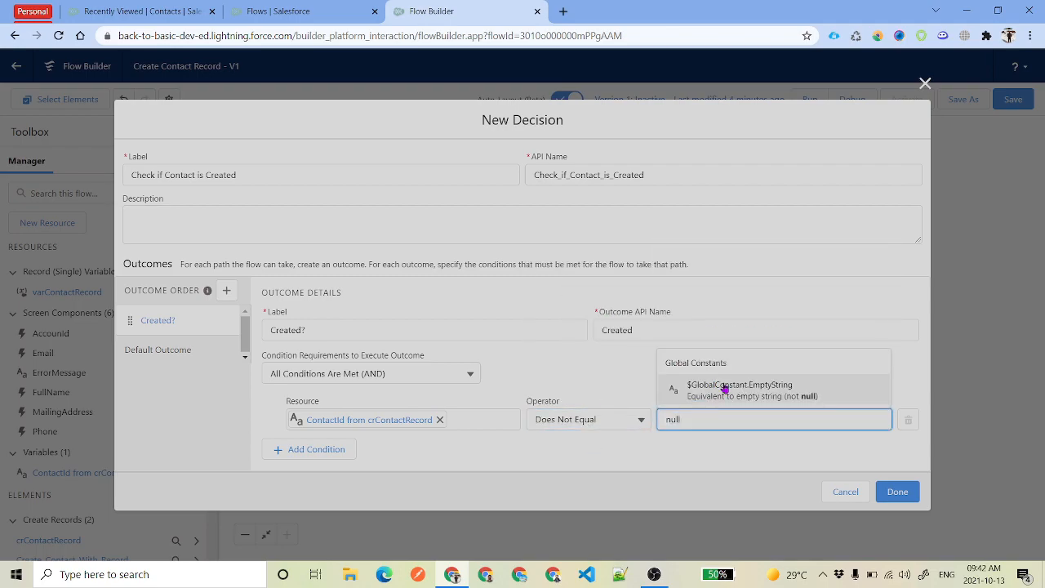
{"action": "left_click", "coordinate": [723, 389]}
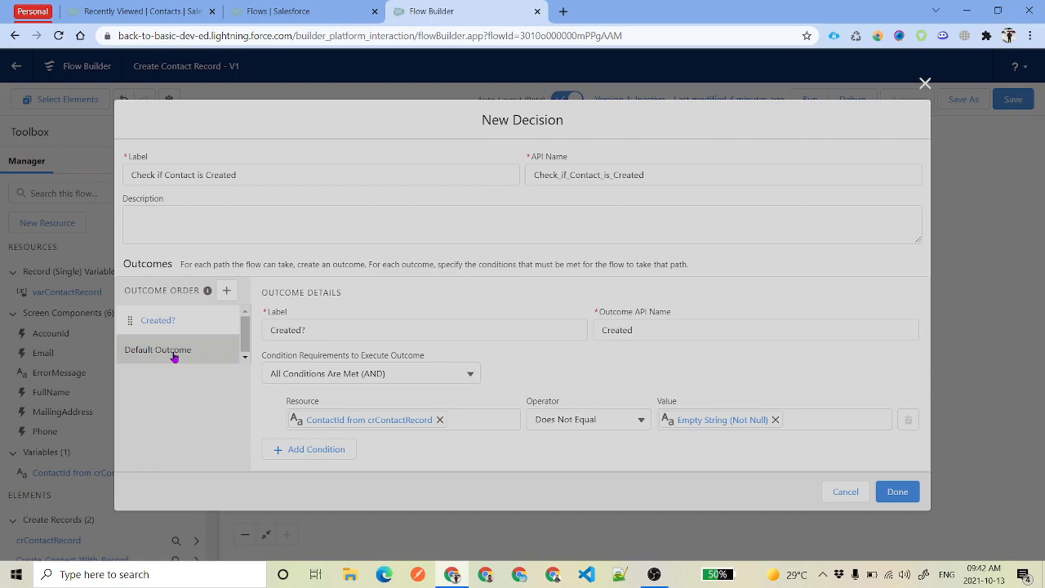
Rename the default outcome to 'Error Occured' and finish the decision
{"action": "left_click", "coordinate": [173, 357]}
{"action": "left_click", "coordinate": [341, 309]}
{"action": "triple_click", "coordinate": [355, 320]}
{"action": "type", "text": "E"}
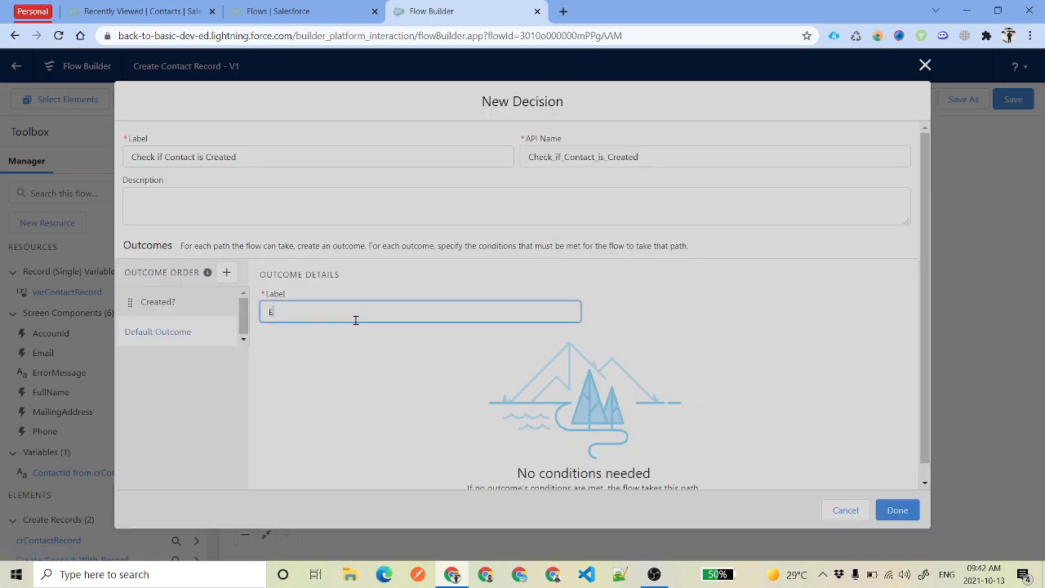
{"action": "type", "text": "rror Occured"}
{"action": "key", "text": "Return"}
{"action": "scroll", "coordinate": [644, 476], "scroll_direction": "down", "scroll_amount": 1}
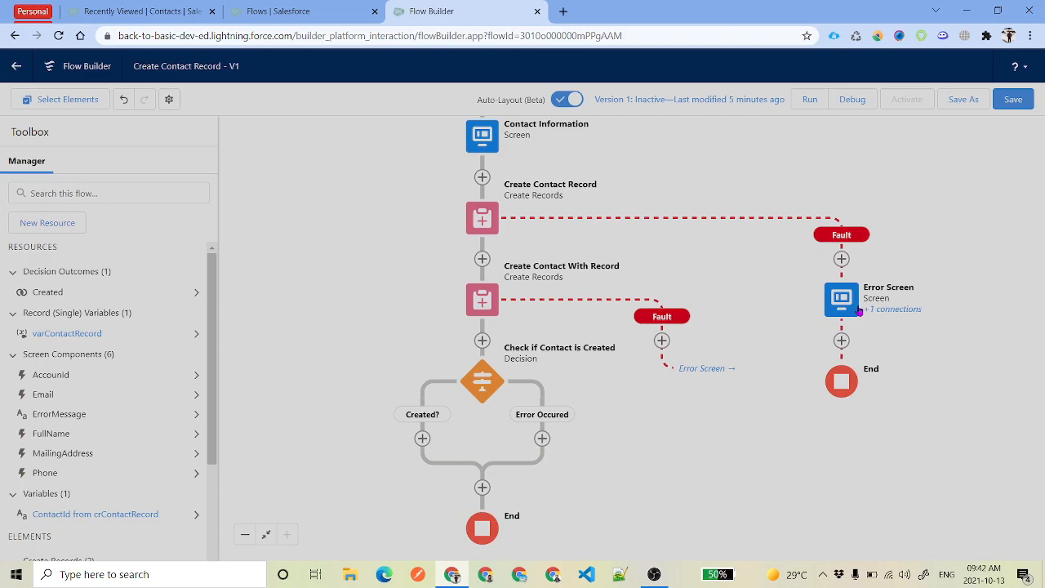
Add a screen on the Created? branch with a Display Text component named SuccessInformation
{"action": "left_click", "coordinate": [422, 439]}
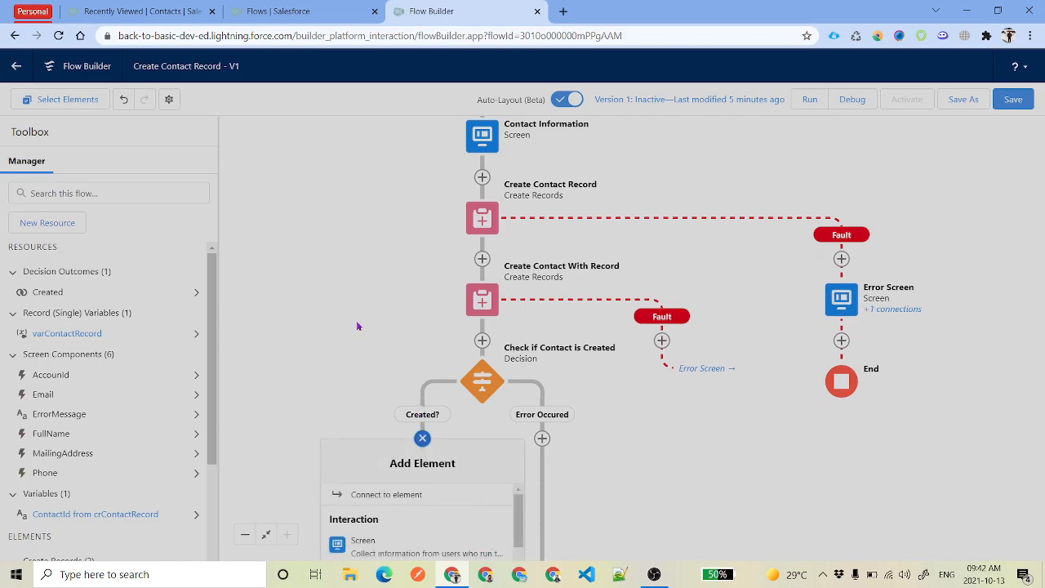
{"action": "left_click", "coordinate": [403, 542]}
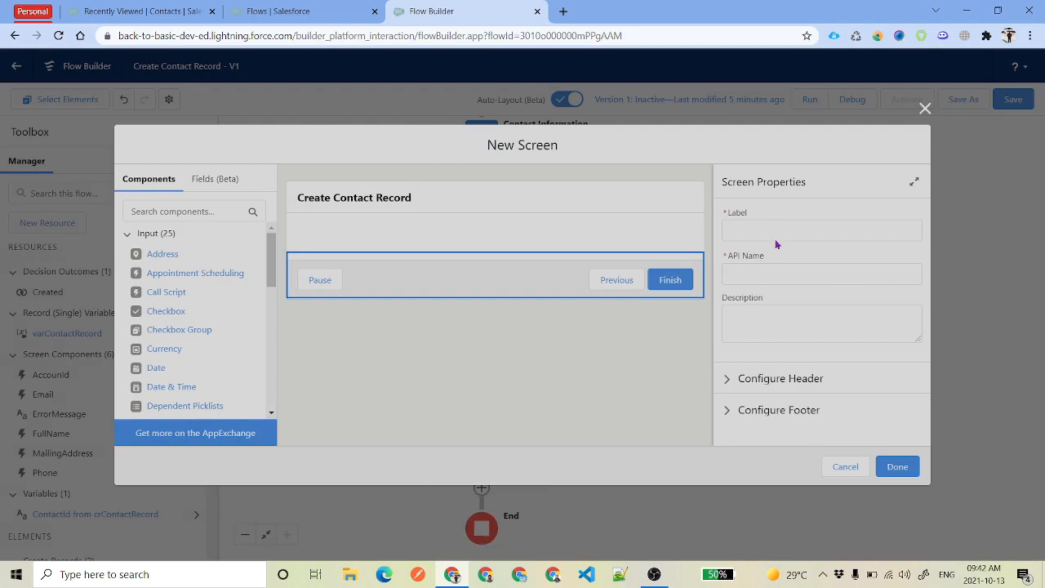
{"action": "left_click", "coordinate": [775, 234]}
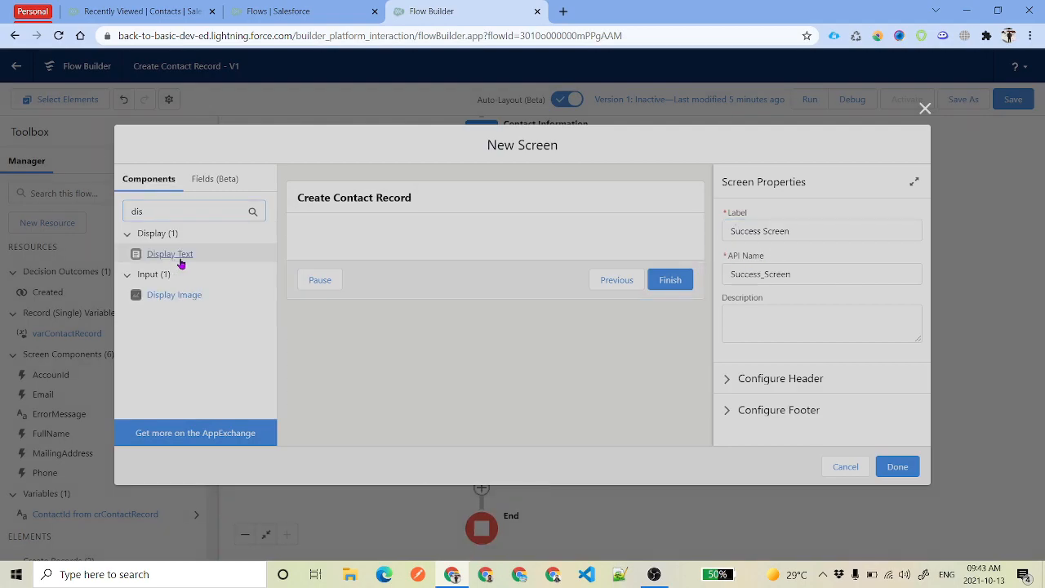
{"action": "left_click_drag", "start_coordinate": [179, 259], "coordinate": [367, 245]}
{"action": "left_click", "coordinate": [775, 234]}
{"action": "type", "text": "SuccessInformation"}
{"action": "key", "text": "Tab"}
Enter 'Record Created' as the display text, formatted bold, italic, centred and blue
{"action": "left_click", "coordinate": [814, 304]}
{"action": "type", "text": "Recprd"}
{"action": "key", "text": "BackSpace"}
{"action": "key", "text": "BackSpace"}
{"action": "key", "text": "BackSpace"}
{"action": "type", "text": "ord Created"}
{"action": "key", "text": "ctrl+a"}
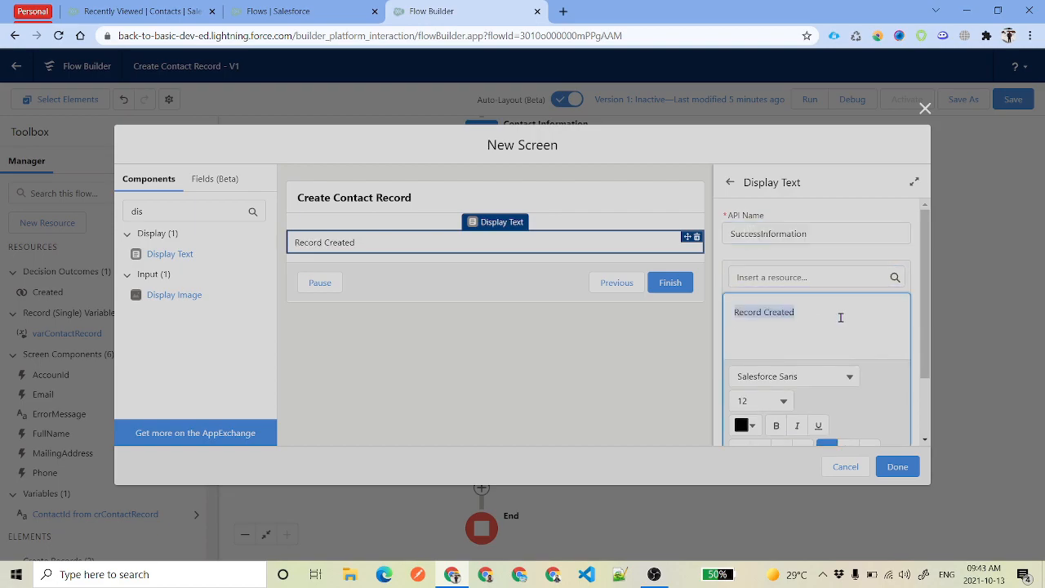
{"action": "scroll", "coordinate": [840, 318], "scroll_direction": "down", "scroll_amount": 1}
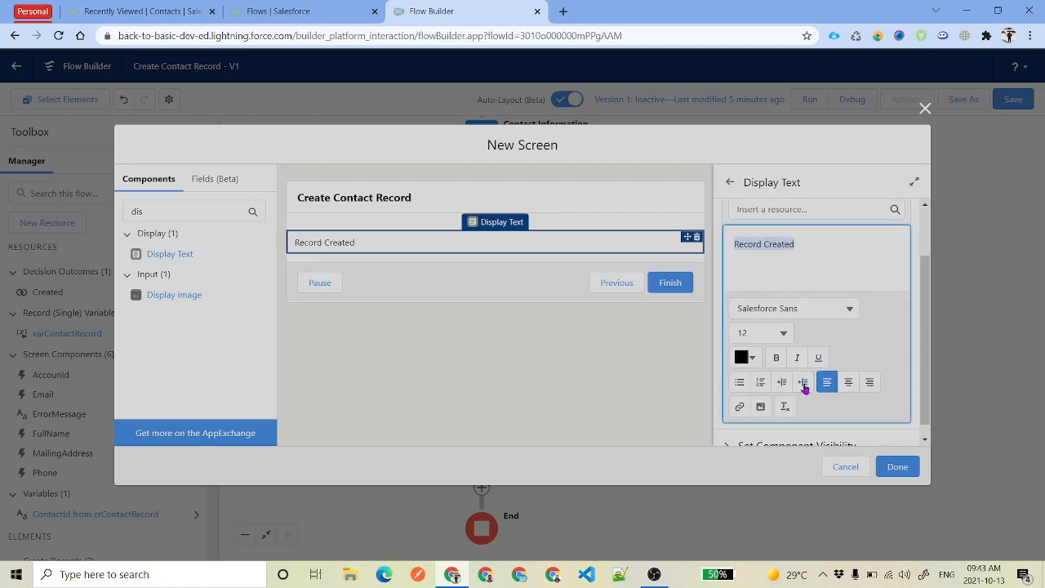
{"action": "left_click", "coordinate": [847, 383]}
{"action": "left_click", "coordinate": [776, 359]}
{"action": "left_click", "coordinate": [797, 363]}
{"action": "left_click", "coordinate": [748, 357]}
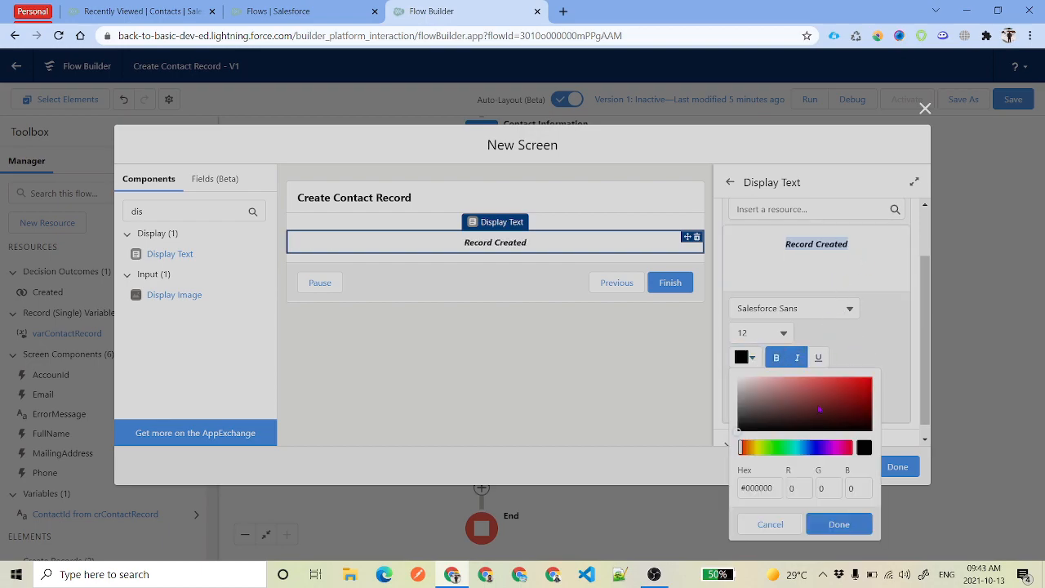
{"action": "left_click", "coordinate": [810, 448]}
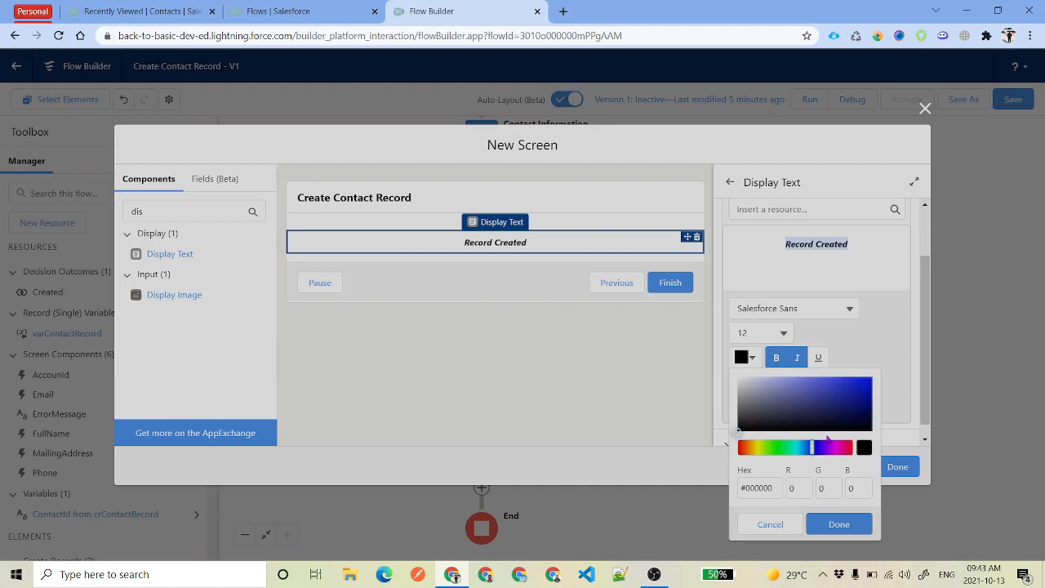
{"action": "left_click", "coordinate": [869, 388]}
{"action": "left_click", "coordinate": [838, 524]}
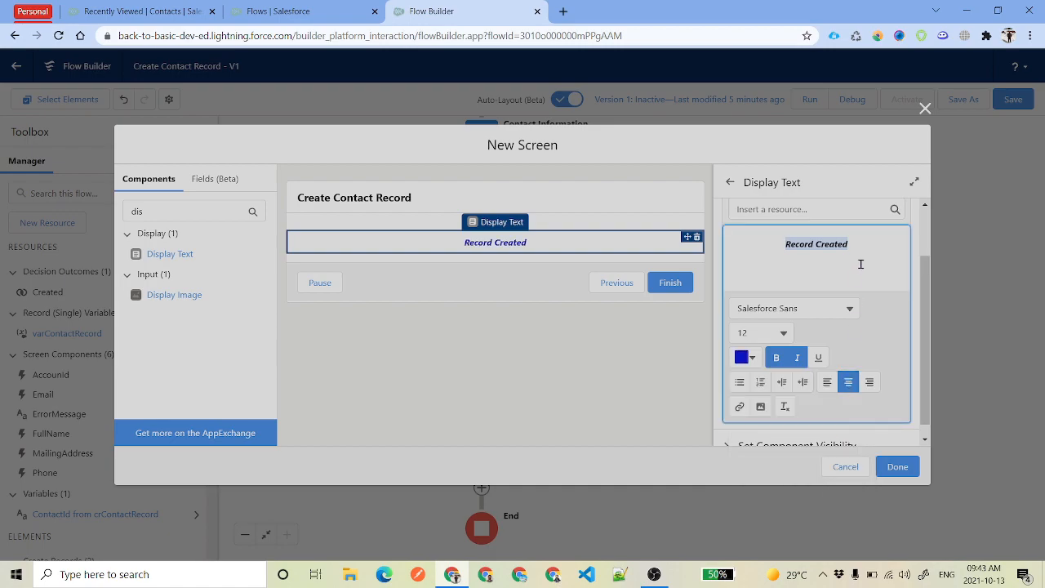
Finish the Success Screen, fit the flow into view, and save the flow
{"action": "left_click", "coordinate": [899, 466]}
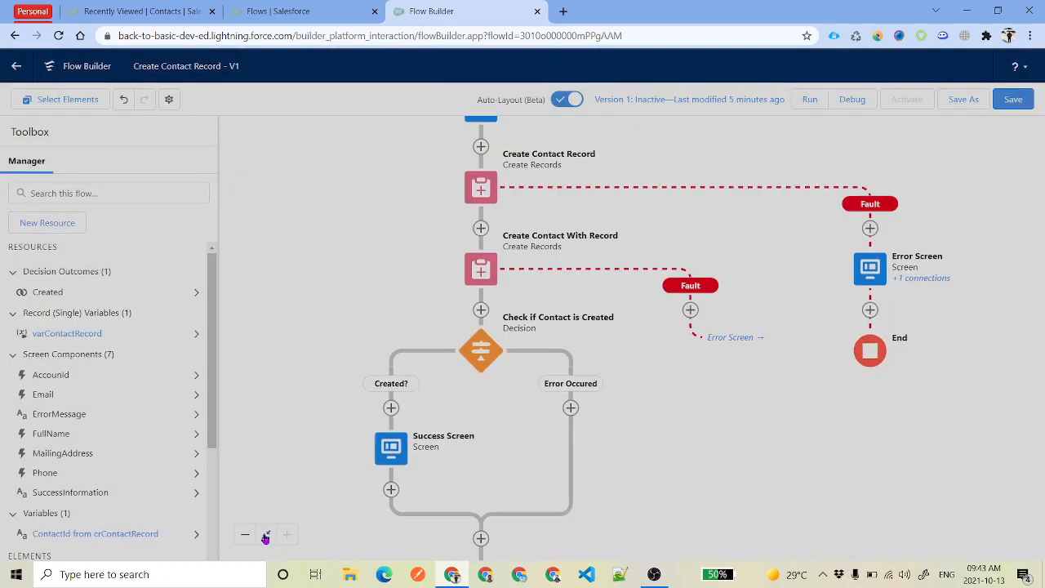
{"action": "left_click", "coordinate": [265, 534]}
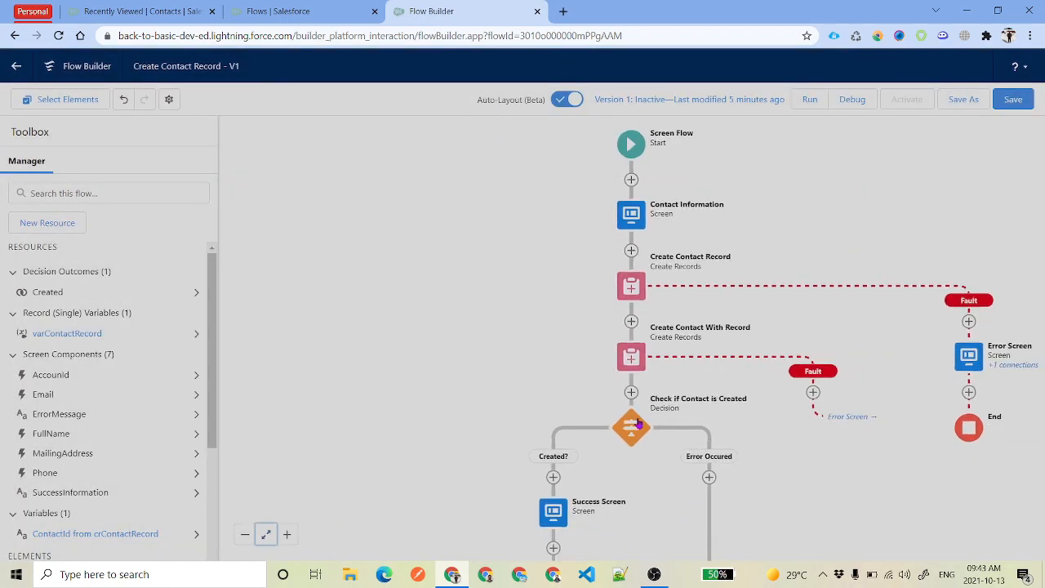
{"action": "left_click", "coordinate": [1010, 102]}
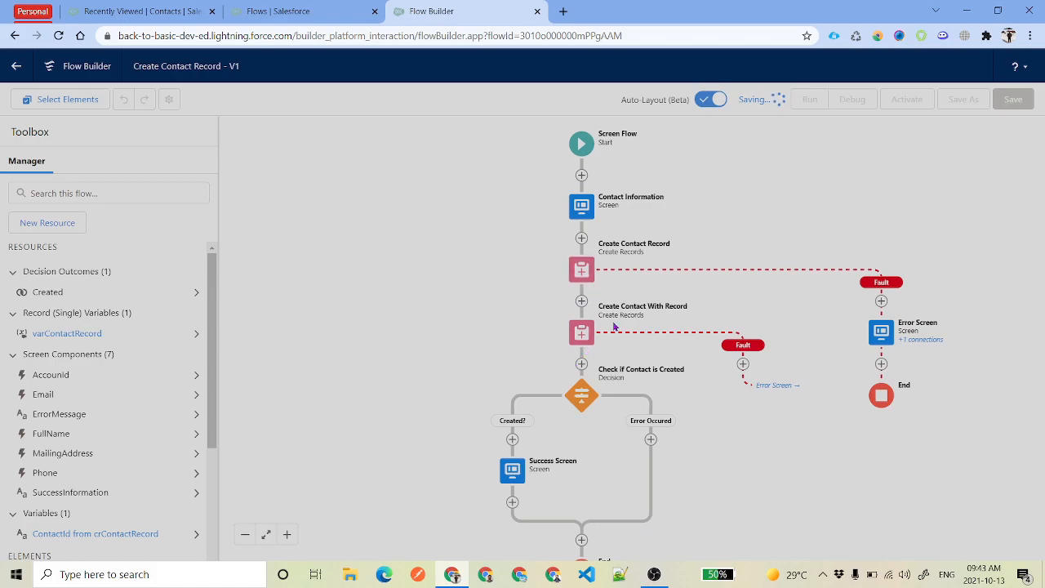
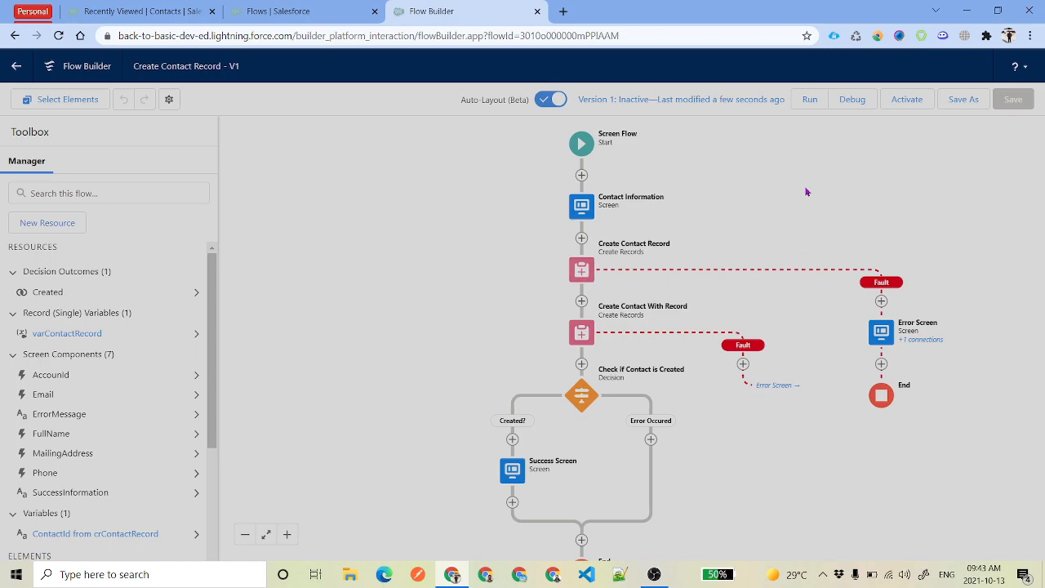
Start a debug run of the flow and enter the test contact's first and last name
{"action": "left_click", "coordinate": [847, 102]}
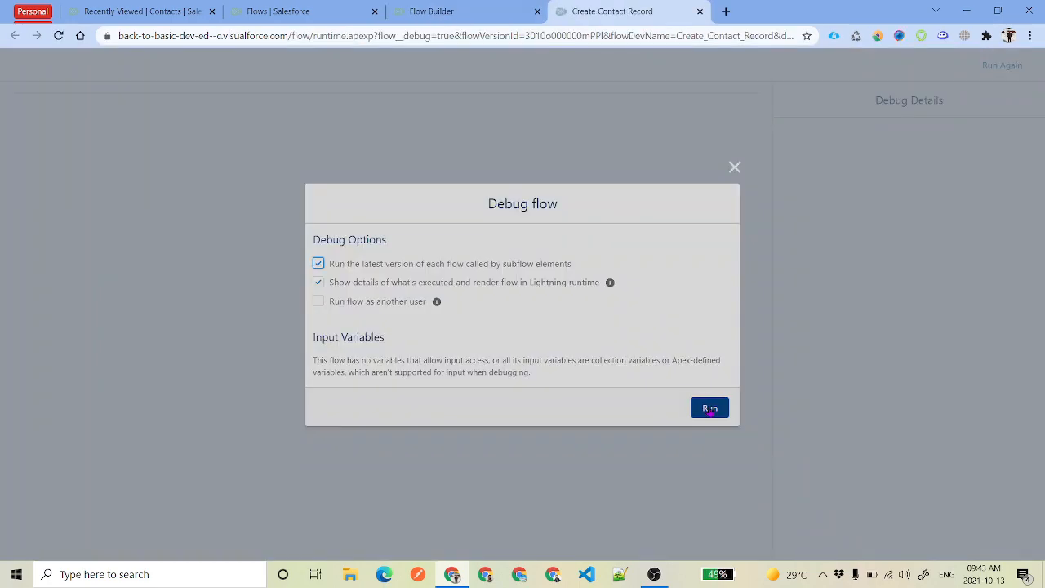
{"action": "left_click", "coordinate": [709, 406]}
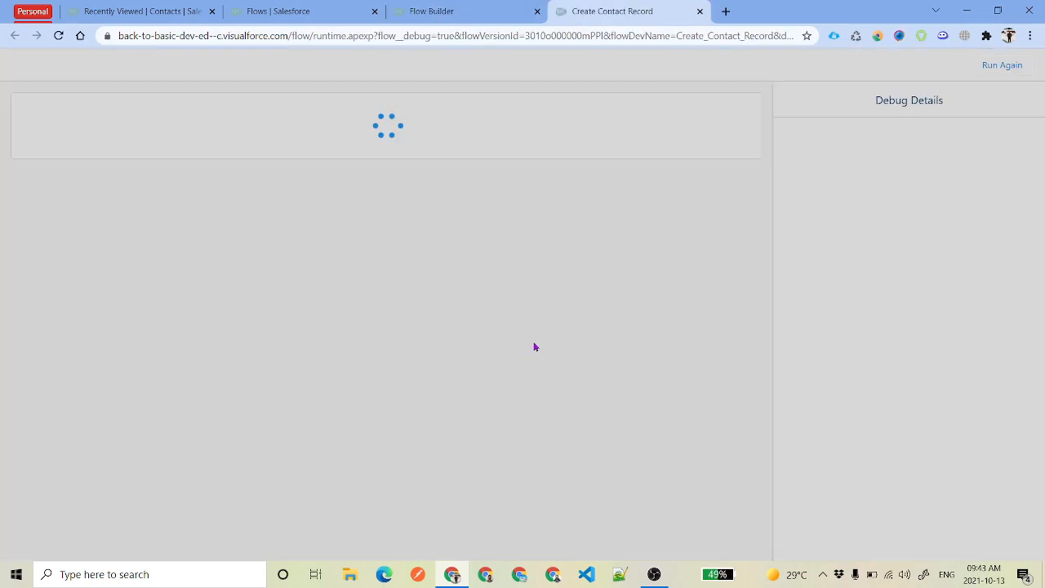
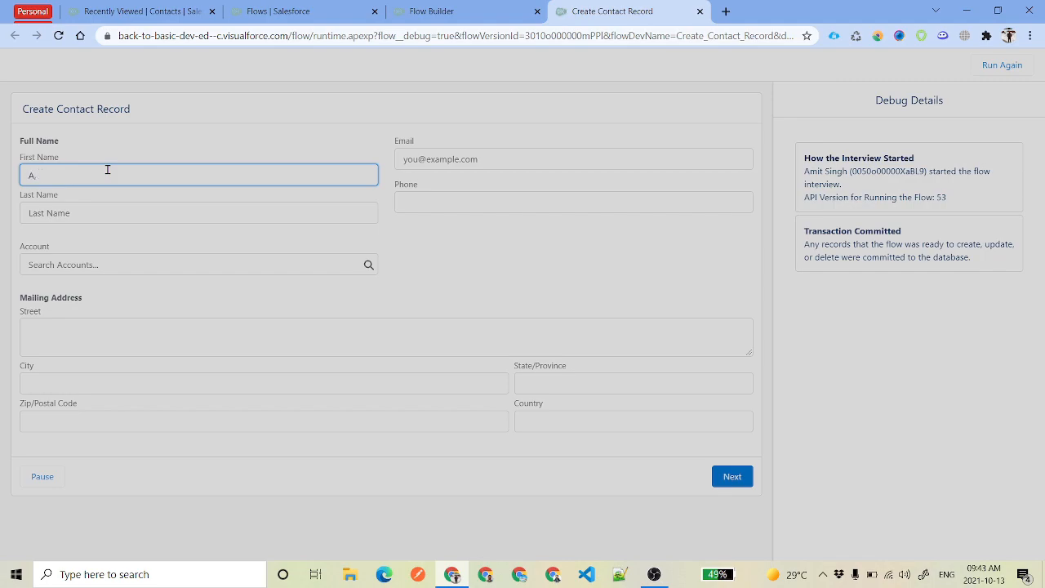
{"action": "key", "text": "Tab"}
{"action": "type", "text": "r"}
{"action": "type", "text": "low Dmeo"}
Complete the contact's email, phone, account and Miami mailing address, then submit the form
{"action": "left_click", "coordinate": [477, 159]}
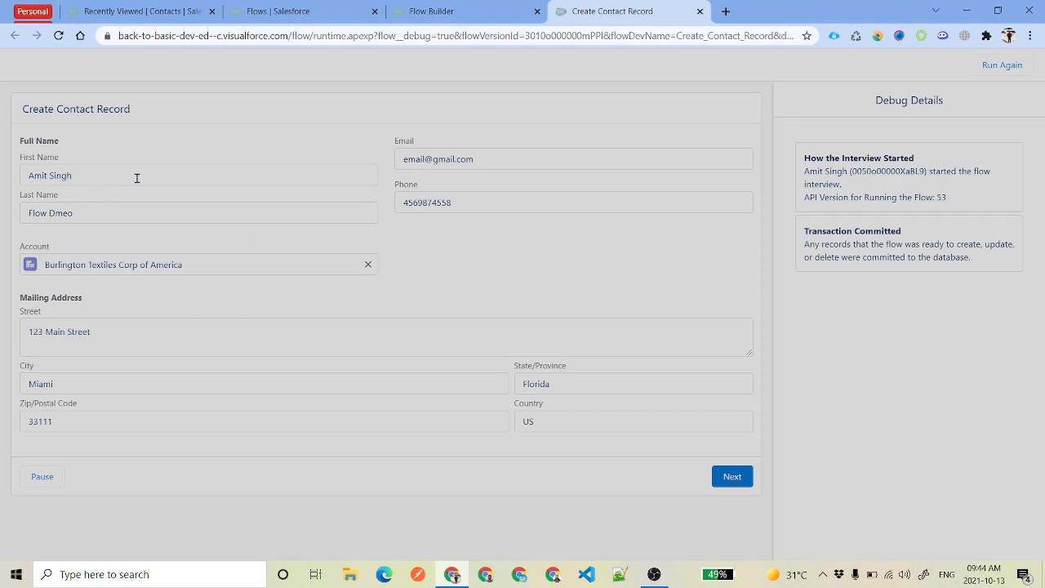
{"action": "left_click_drag", "start_coordinate": [136, 175], "coordinate": [12, 180]}
{"action": "left_click", "coordinate": [527, 154]}
{"action": "left_click", "coordinate": [518, 209]}
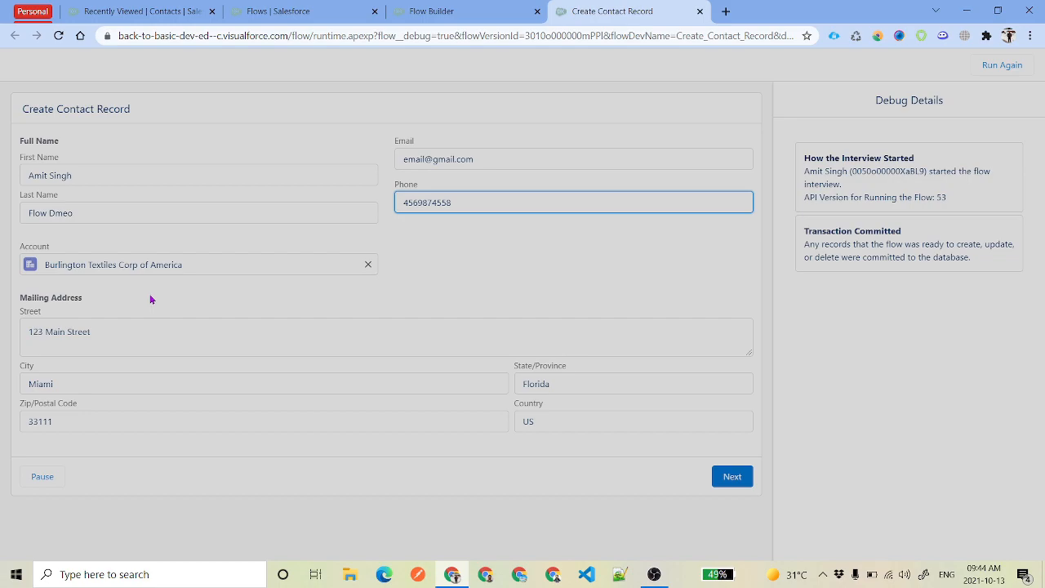
{"action": "left_click_drag", "start_coordinate": [871, 101], "coordinate": [963, 105]}
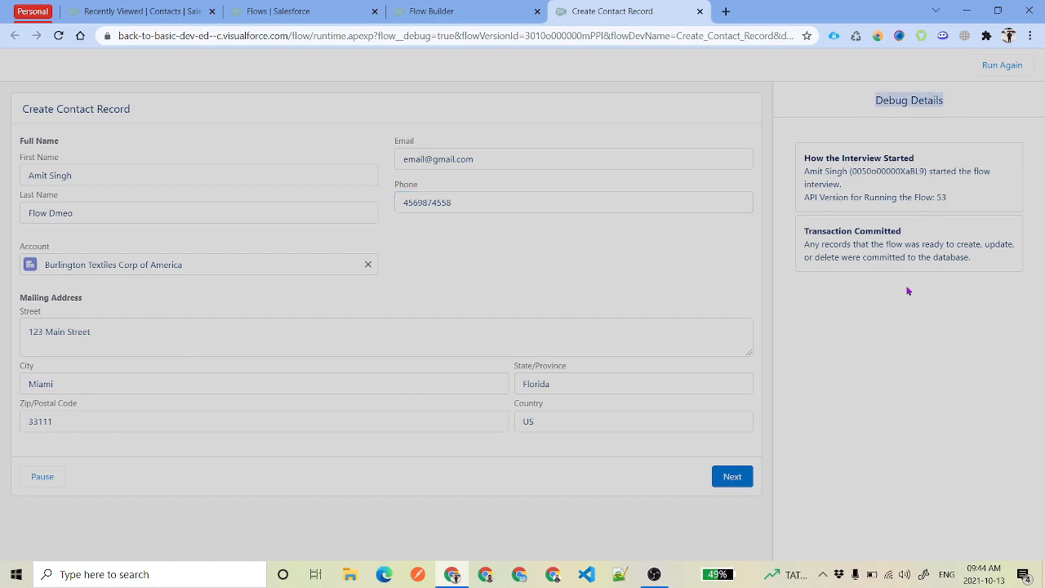
{"action": "left_click", "coordinate": [731, 477]}
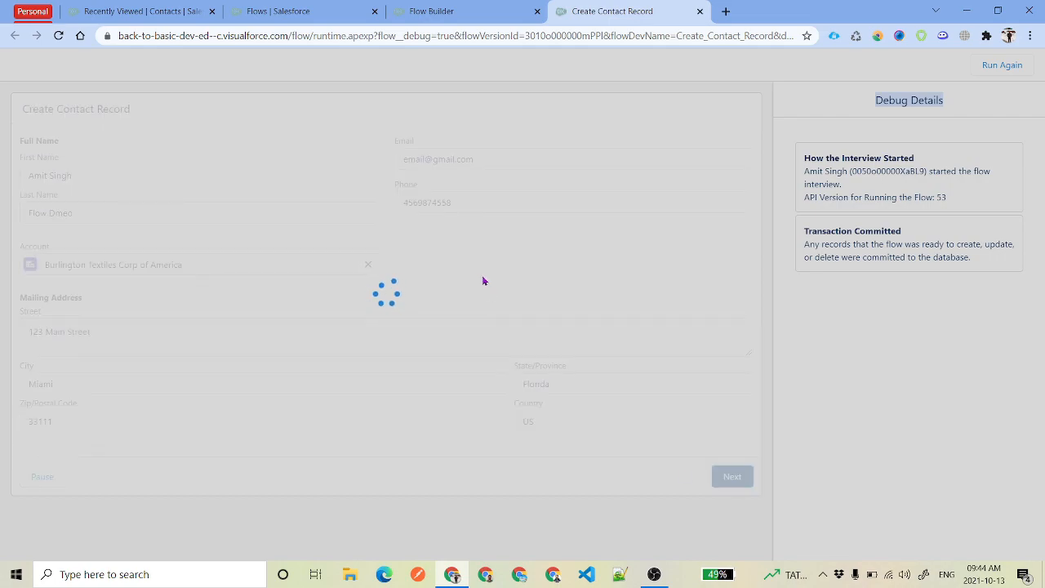
Review the Record Created message and the Debug Details entries, including the NEXT navigation choice
{"action": "left_click_drag", "start_coordinate": [353, 129], "coordinate": [499, 145]}
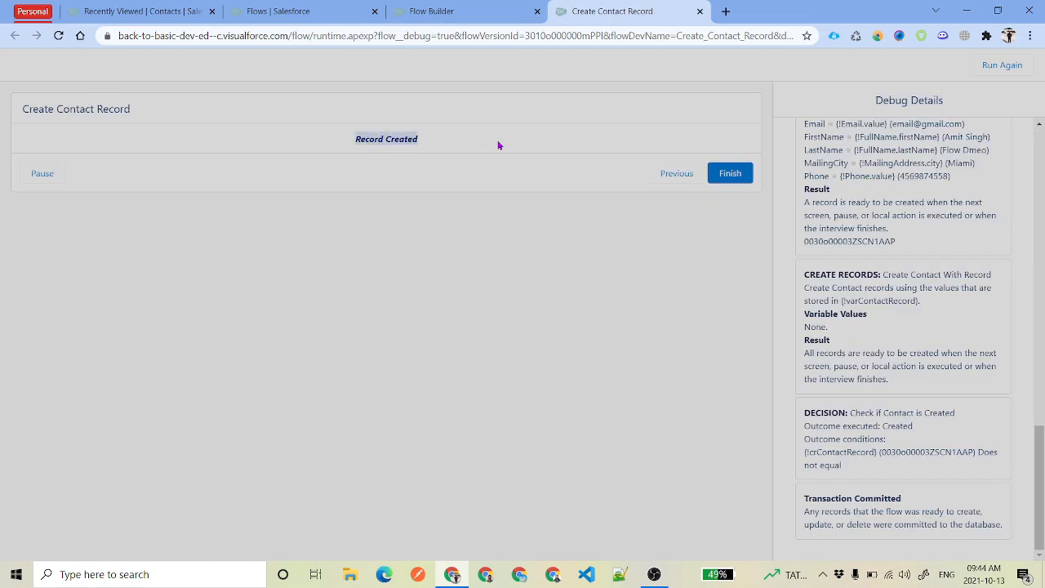
{"action": "scroll", "coordinate": [896, 355], "scroll_direction": "up", "scroll_amount": 15}
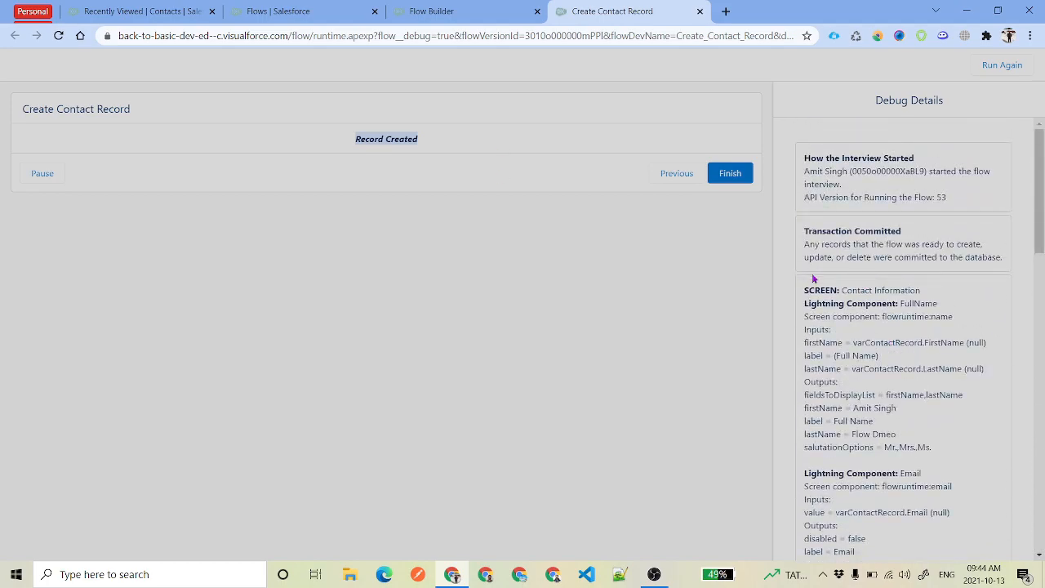
{"action": "left_click_drag", "start_coordinate": [847, 292], "coordinate": [920, 290]}
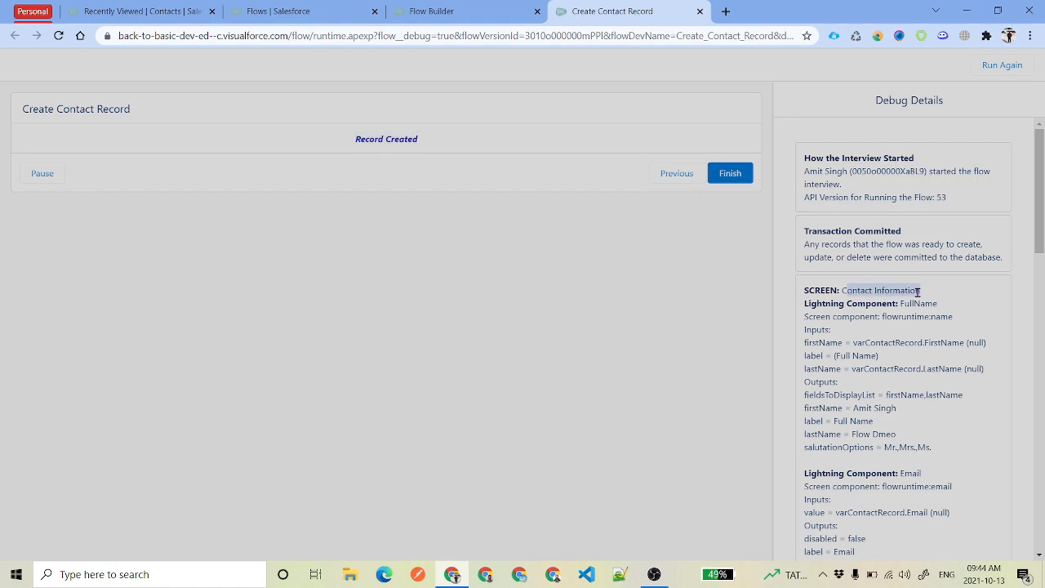
{"action": "scroll", "coordinate": [922, 290], "scroll_direction": "down", "scroll_amount": 6}
{"action": "scroll", "coordinate": [918, 296], "scroll_direction": "down", "scroll_amount": 3}
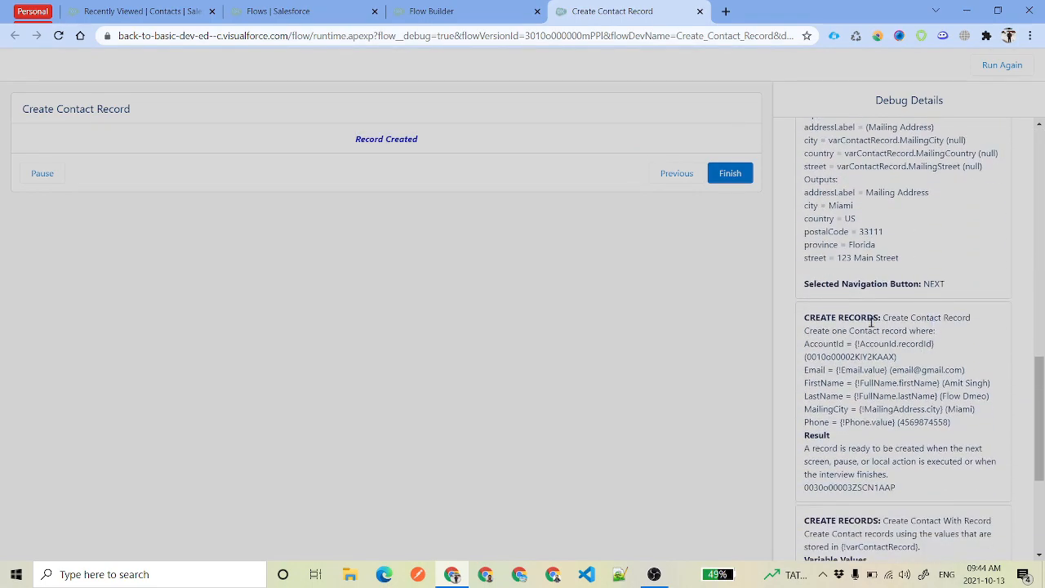
{"action": "double_click", "coordinate": [930, 285]}
{"action": "scroll", "coordinate": [929, 312], "scroll_direction": "down", "scroll_amount": 1}
{"action": "left_click_drag", "start_coordinate": [882, 248], "coordinate": [985, 254]}
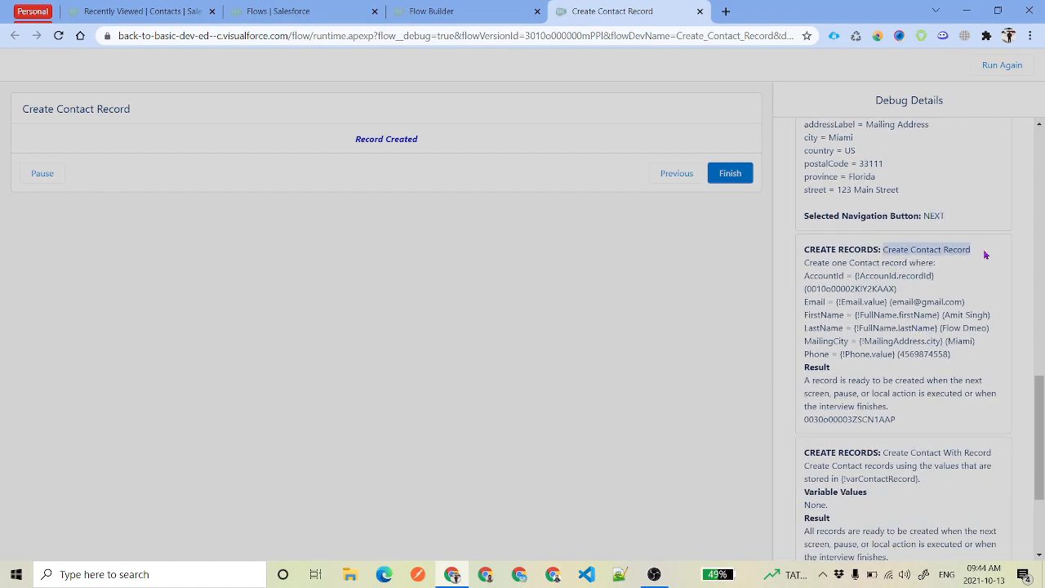
{"action": "scroll", "coordinate": [931, 340], "scroll_direction": "down", "scroll_amount": 1}
Check the new contact's record ID in the Create Contact With Record step and decision outcome
{"action": "double_click", "coordinate": [856, 354]}
{"action": "scroll", "coordinate": [932, 320], "scroll_direction": "down", "scroll_amount": 2}
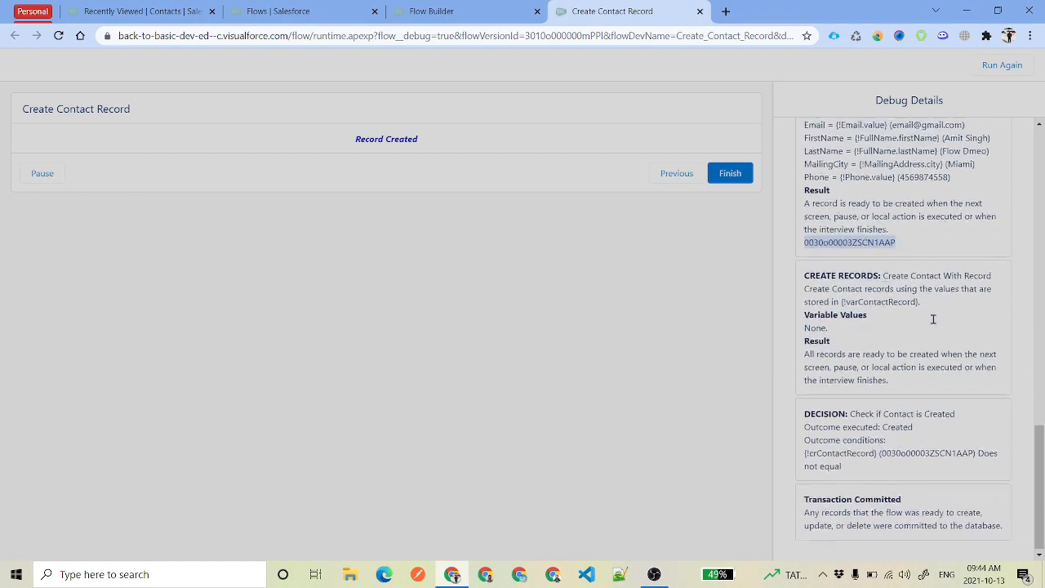
{"action": "left_click_drag", "start_coordinate": [884, 275], "coordinate": [997, 276]}
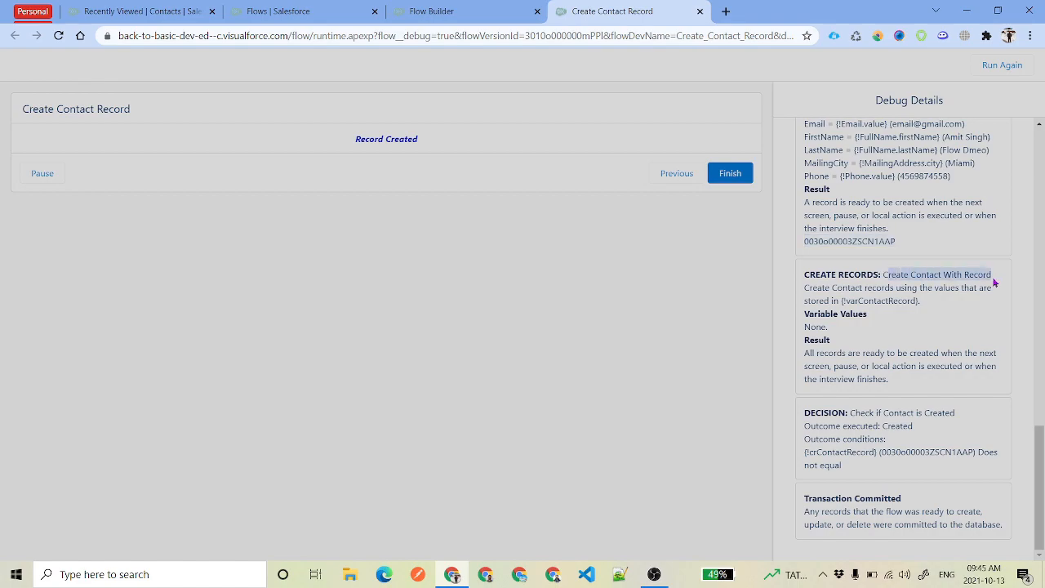
{"action": "double_click", "coordinate": [918, 452]}
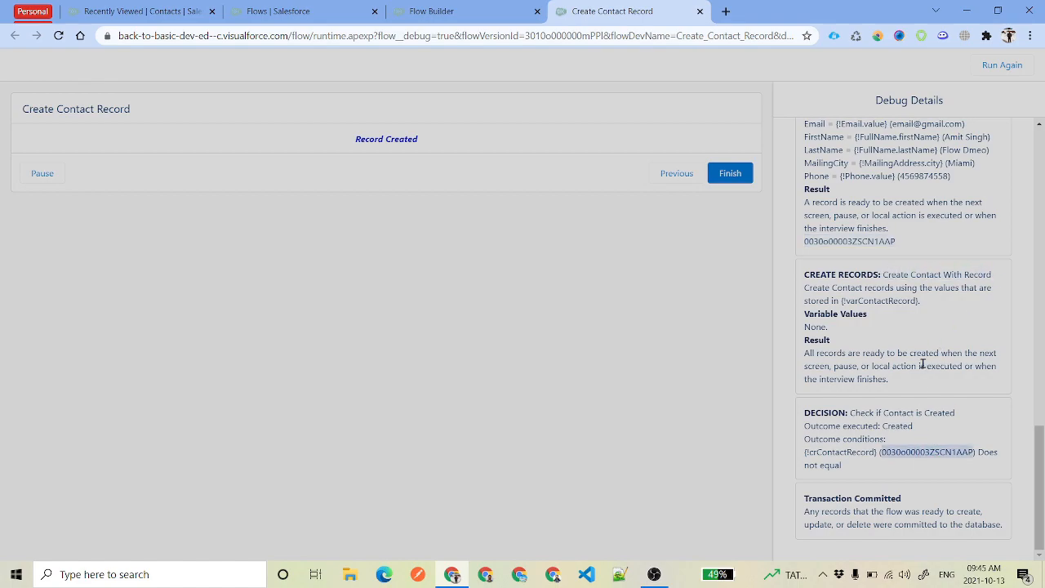
{"action": "left_click", "coordinate": [896, 322]}
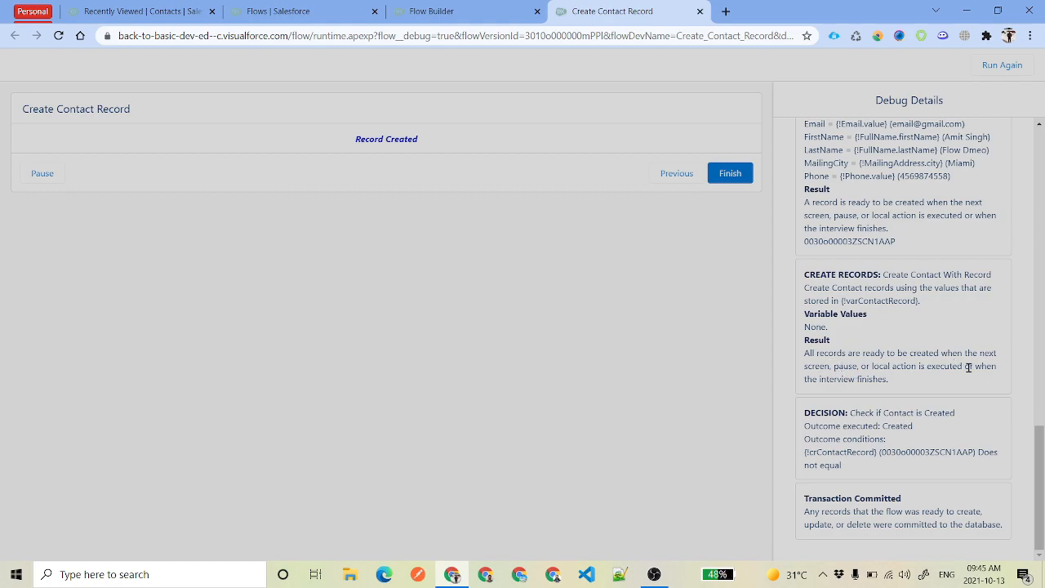
{"action": "left_click_drag", "start_coordinate": [893, 380], "coordinate": [803, 354]}
{"action": "left_click", "coordinate": [928, 387]}
{"action": "double_click", "coordinate": [910, 451]}
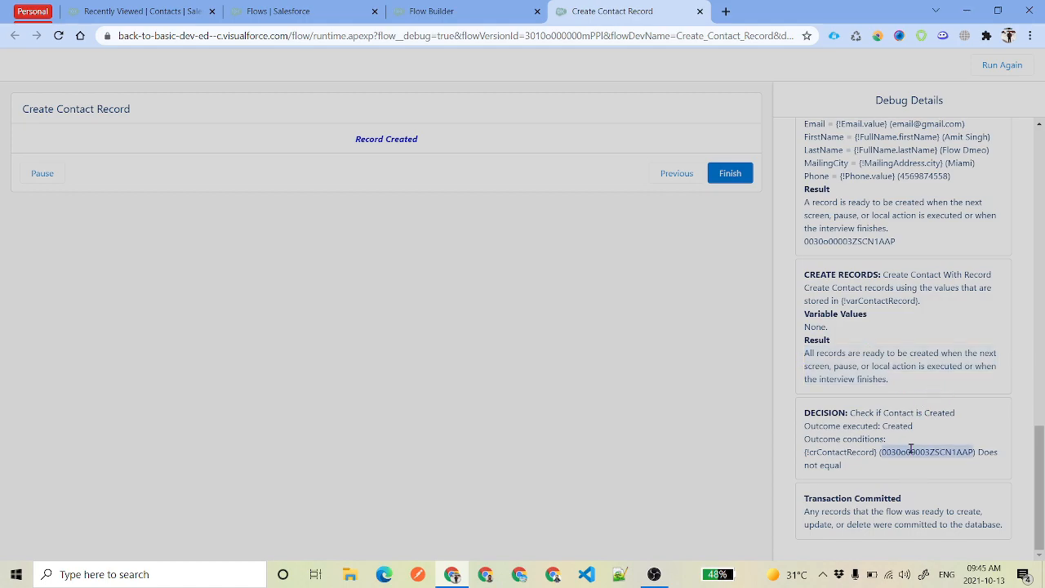
Finish the debug run, ending on the All done screen
{"action": "scroll", "coordinate": [938, 386], "scroll_direction": "up", "scroll_amount": 1}
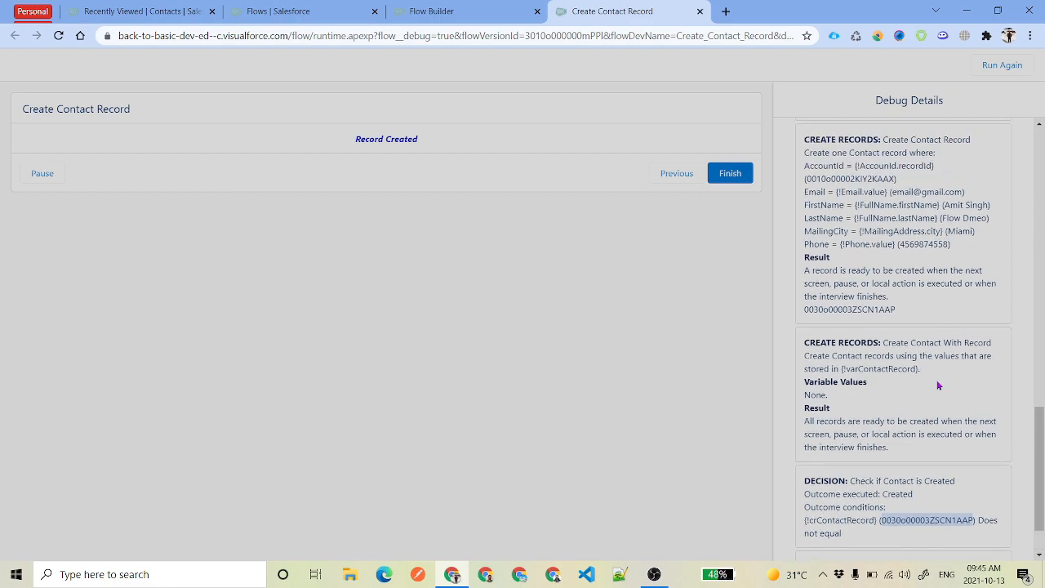
{"action": "scroll", "coordinate": [933, 391], "scroll_direction": "down", "scroll_amount": 1}
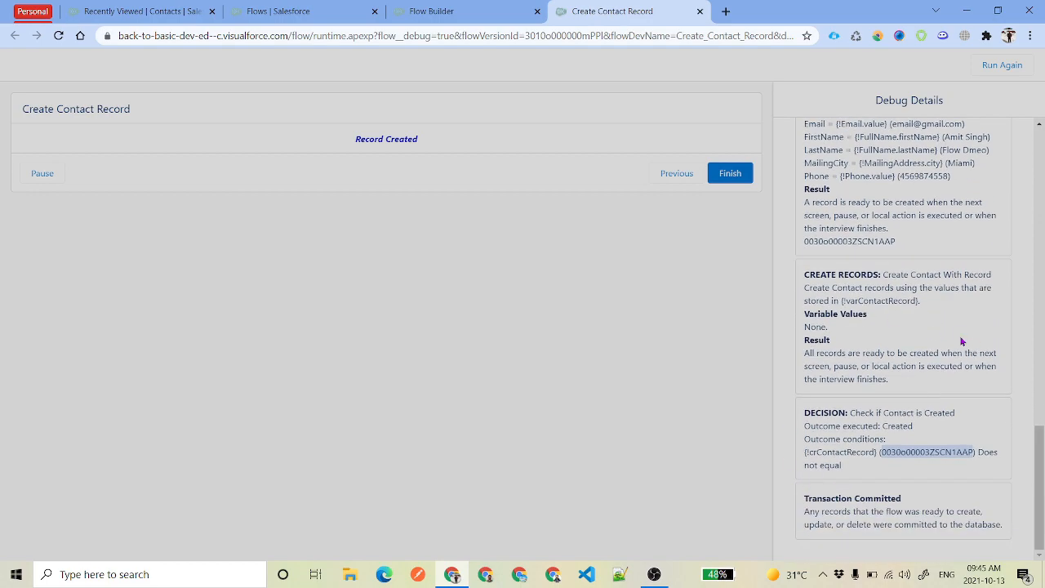
{"action": "left_click", "coordinate": [729, 173]}
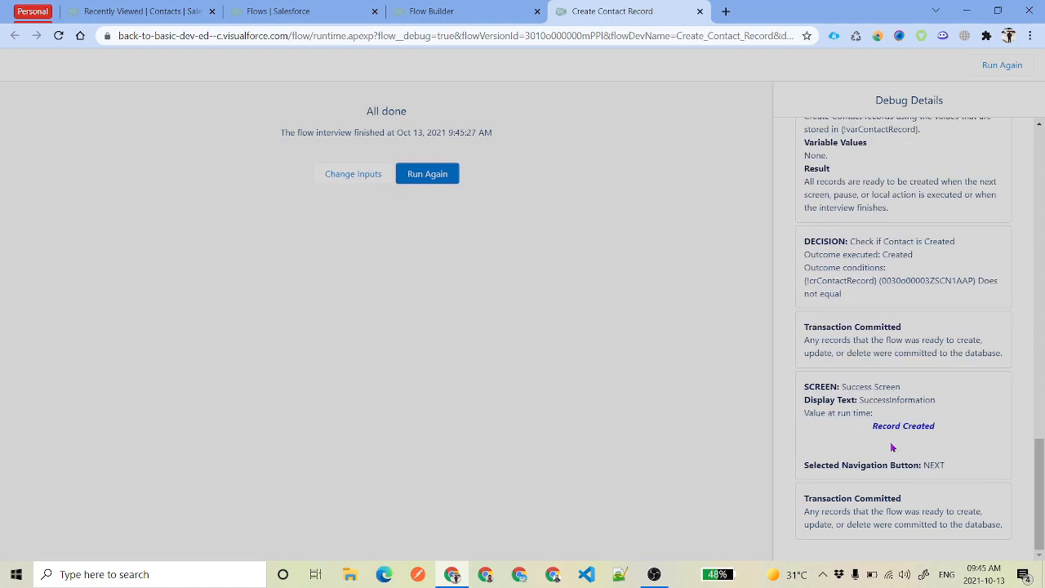
{"action": "left_click_drag", "start_coordinate": [874, 425], "coordinate": [935, 426]}
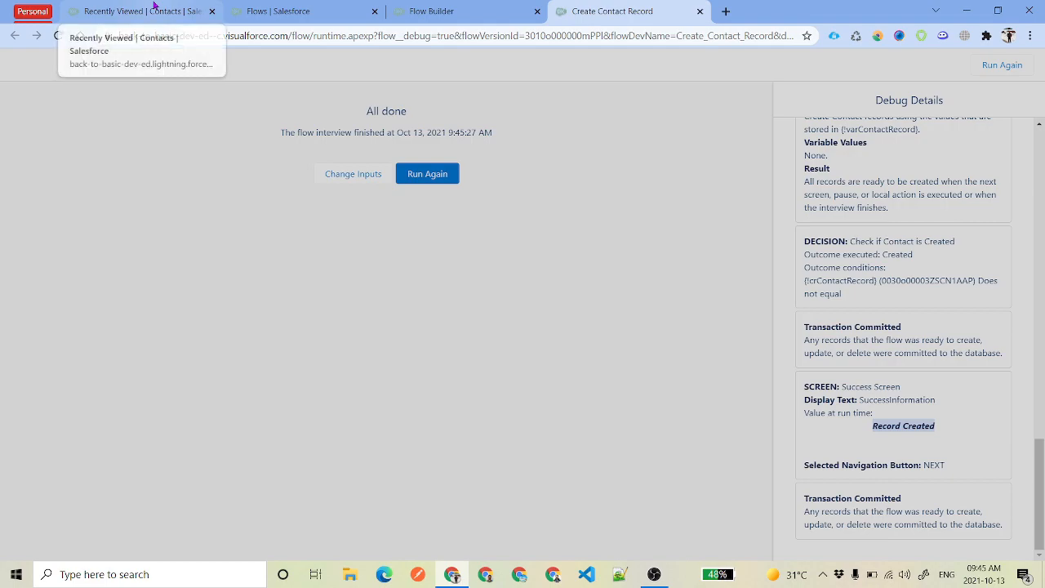
Show the refreshed New This Week contacts list view
{"action": "left_click", "coordinate": [123, 10]}
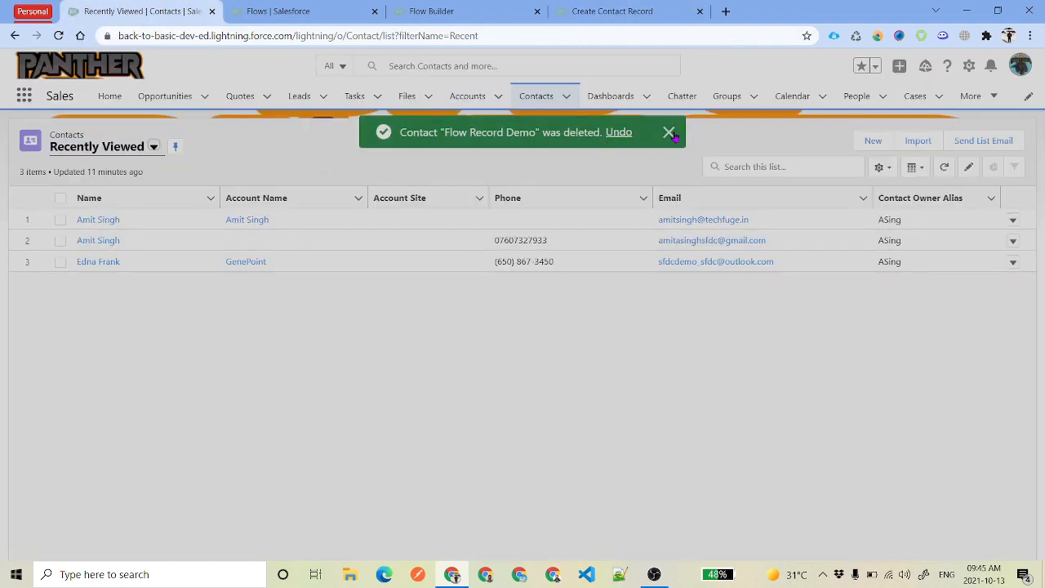
{"action": "left_click", "coordinate": [669, 132]}
{"action": "left_click", "coordinate": [153, 146]}
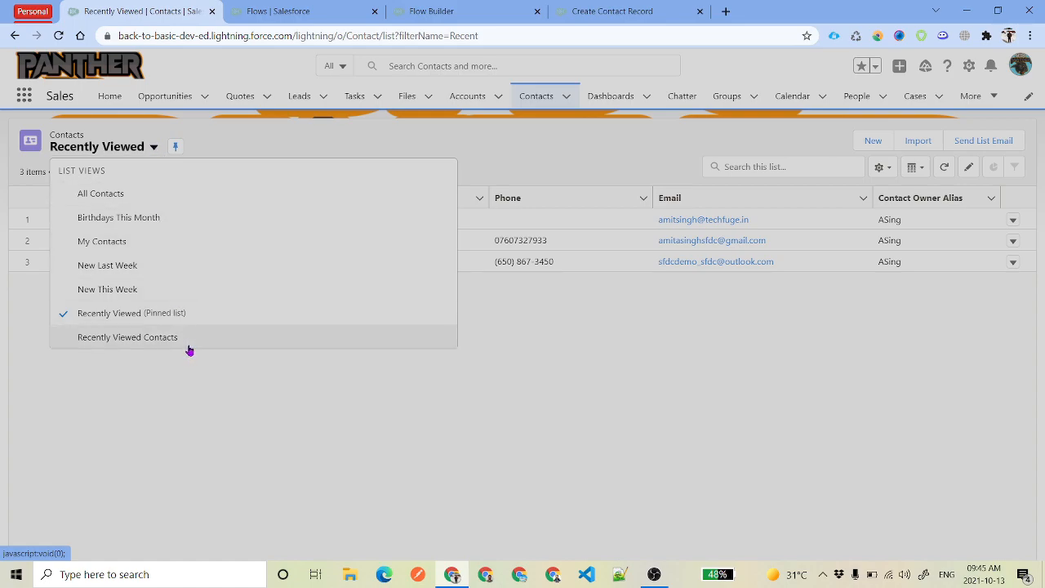
{"action": "left_click", "coordinate": [153, 289]}
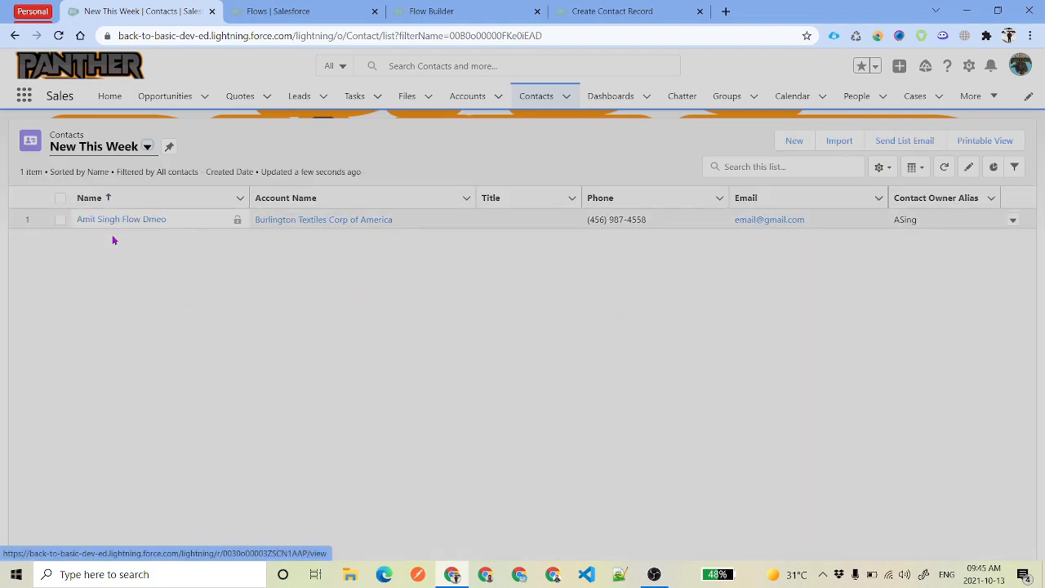
{"action": "left_click", "coordinate": [943, 166]}
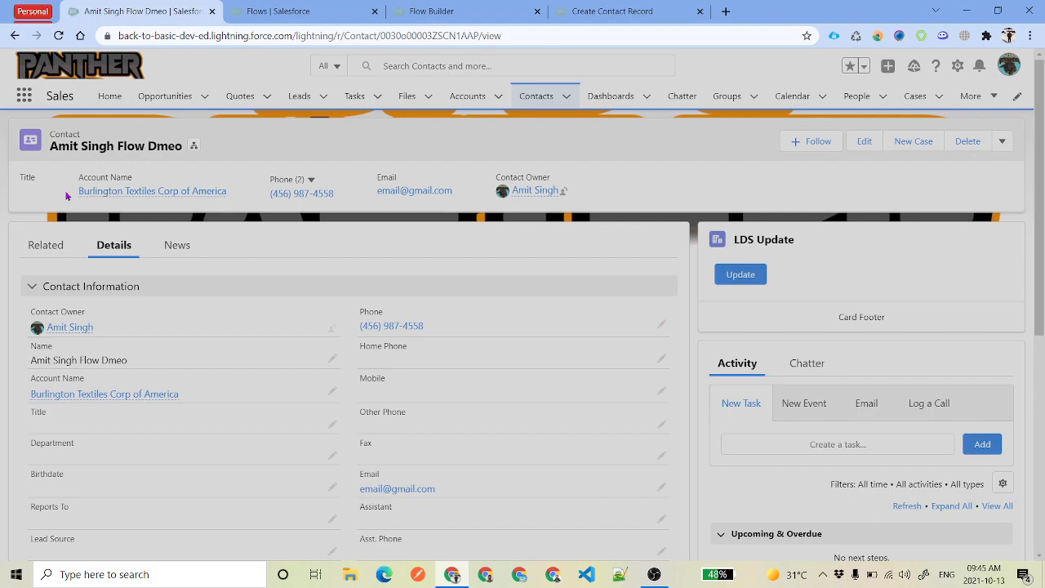
Check the new contact's account name, phone and Miami mailing address
{"action": "left_click_drag", "start_coordinate": [72, 196], "coordinate": [234, 205]}
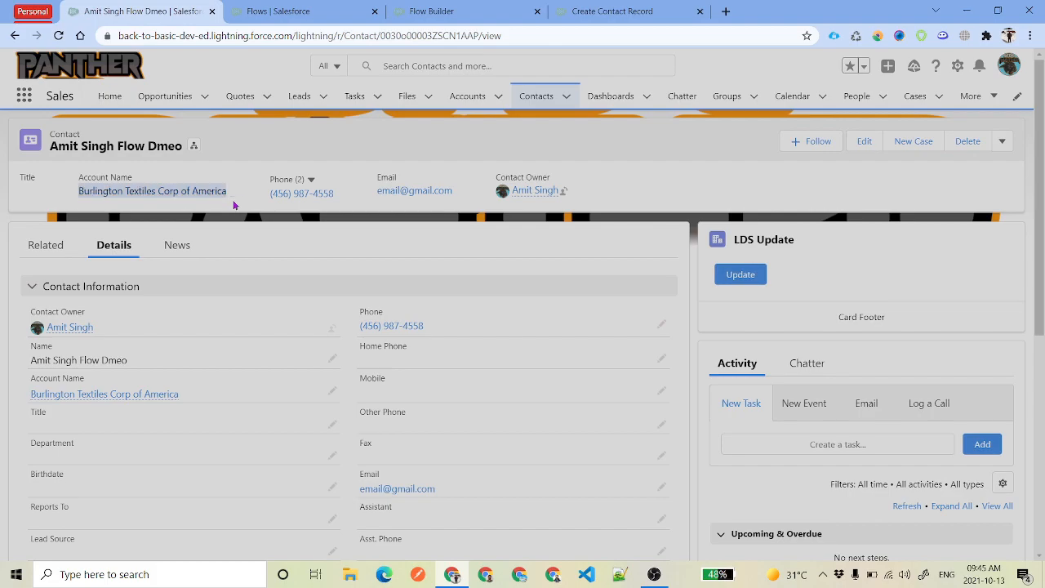
{"action": "left_click", "coordinate": [330, 152]}
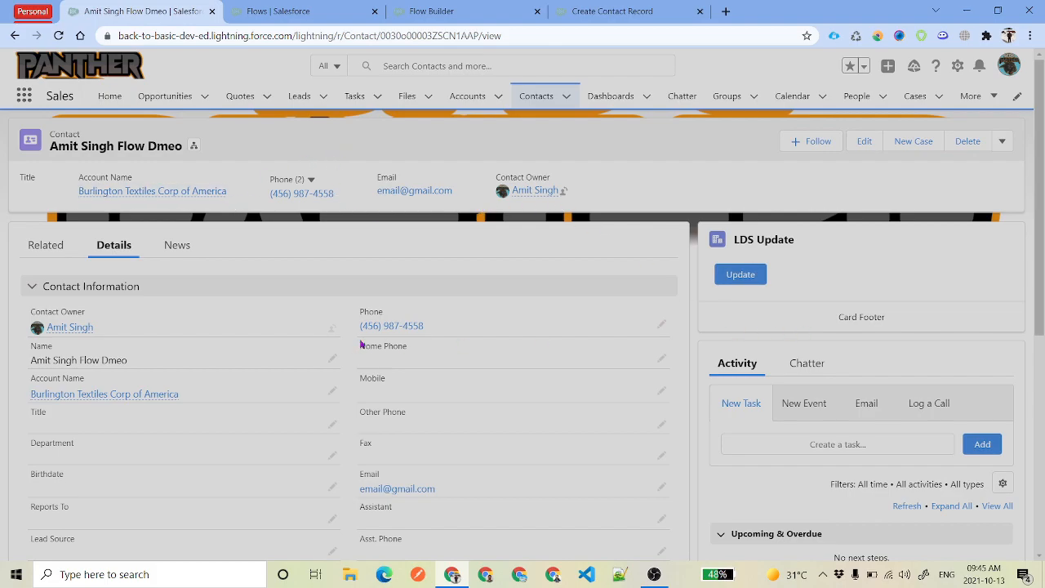
{"action": "scroll", "coordinate": [518, 350], "scroll_direction": "down", "scroll_amount": 10}
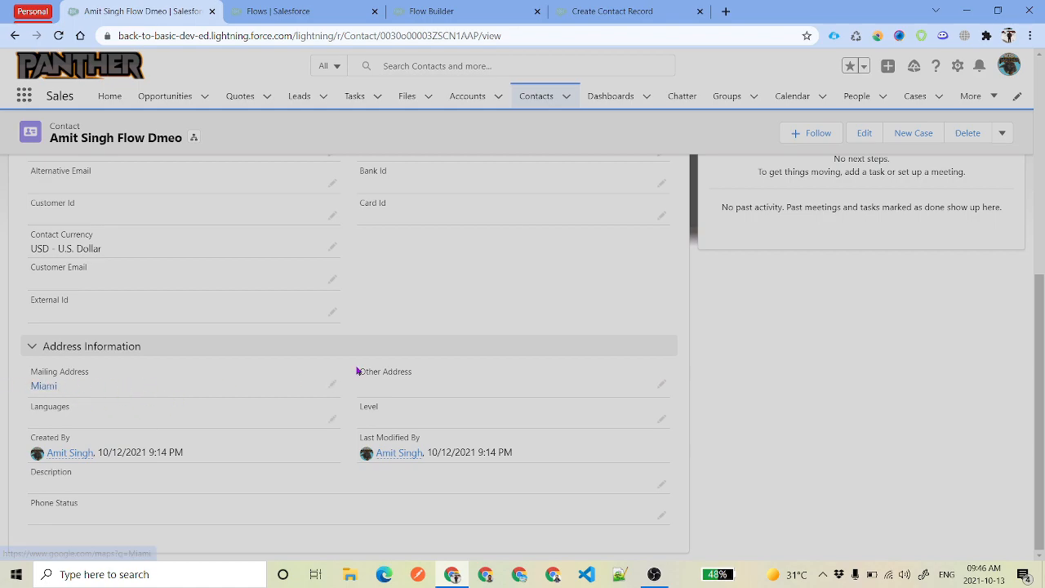
{"action": "scroll", "coordinate": [355, 371], "scroll_direction": "up", "scroll_amount": 5}
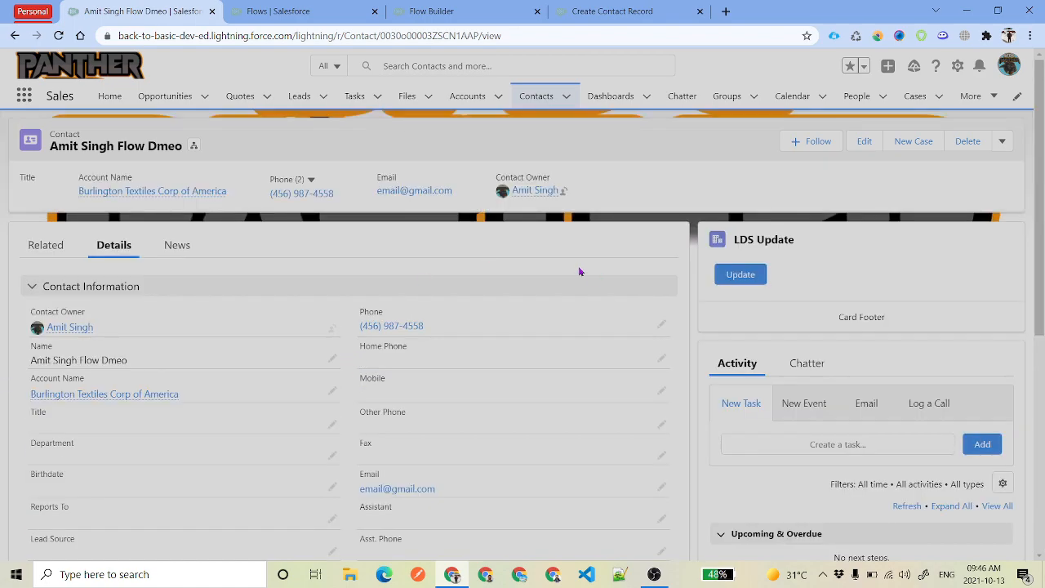
Back on the flow canvas, inspect varContactRecord's uses, including Create_Contact_With_Record and SuccessInformation
{"action": "left_click", "coordinate": [612, 11]}
{"action": "left_click", "coordinate": [473, 10]}
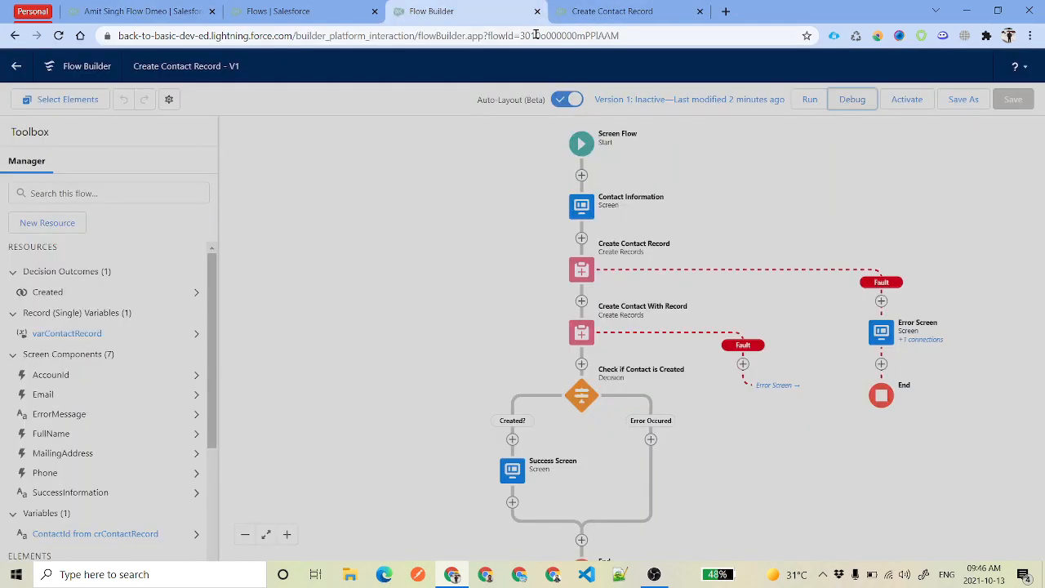
{"action": "left_click_drag", "start_coordinate": [763, 441], "coordinate": [654, 393]}
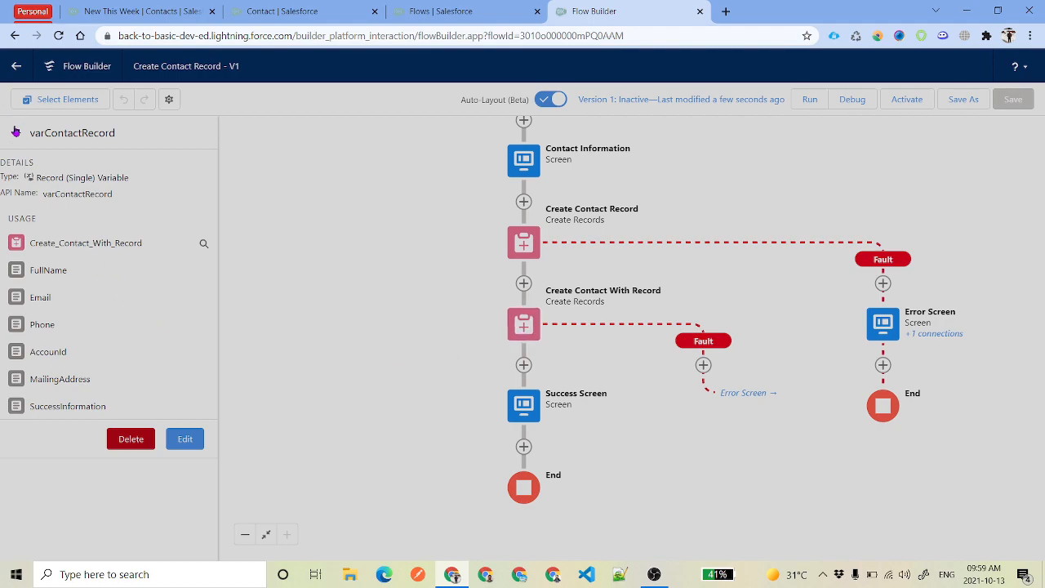
{"action": "double_click", "coordinate": [45, 133]}
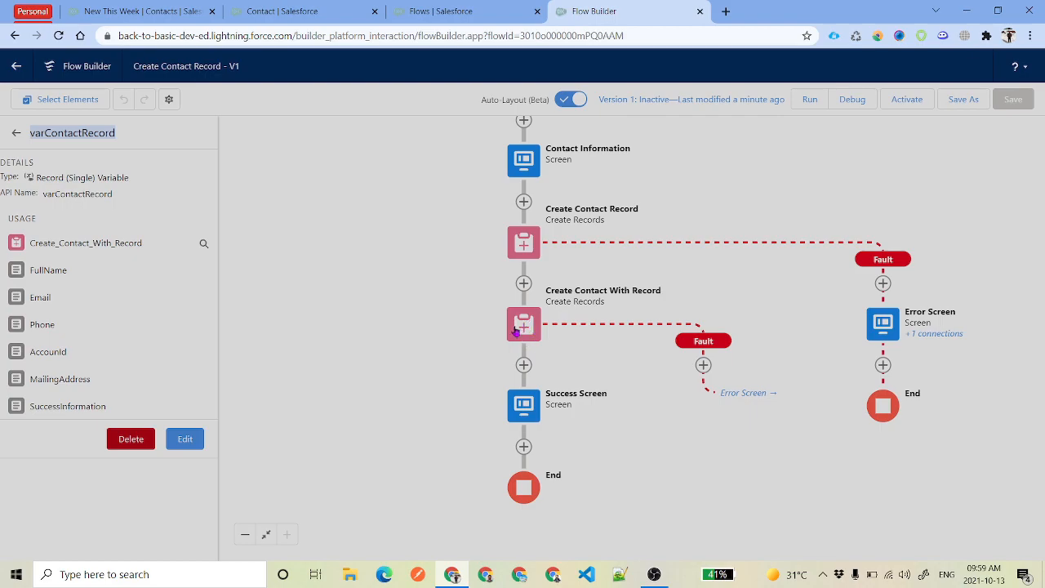
Insert an Assignment element after the Create Contact Record step
{"action": "left_click", "coordinate": [520, 287]}
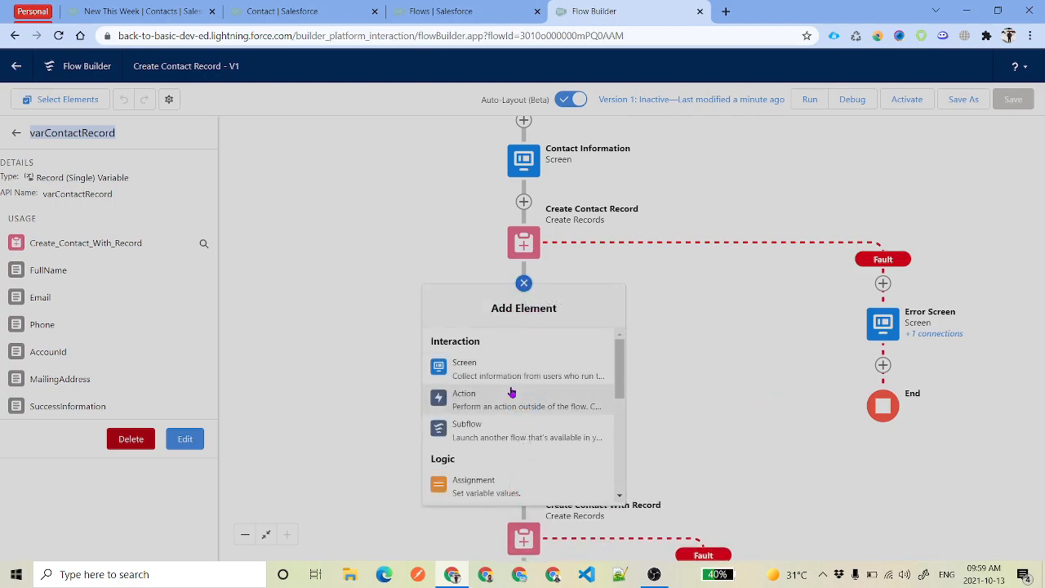
{"action": "scroll", "coordinate": [514, 413], "scroll_direction": "down", "scroll_amount": 1}
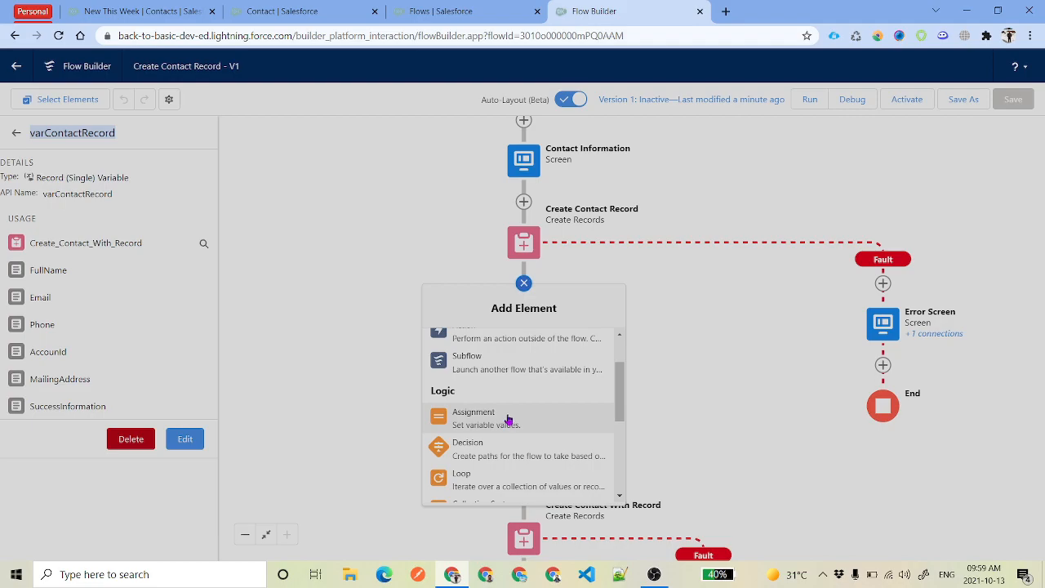
{"action": "left_click", "coordinate": [507, 420]}
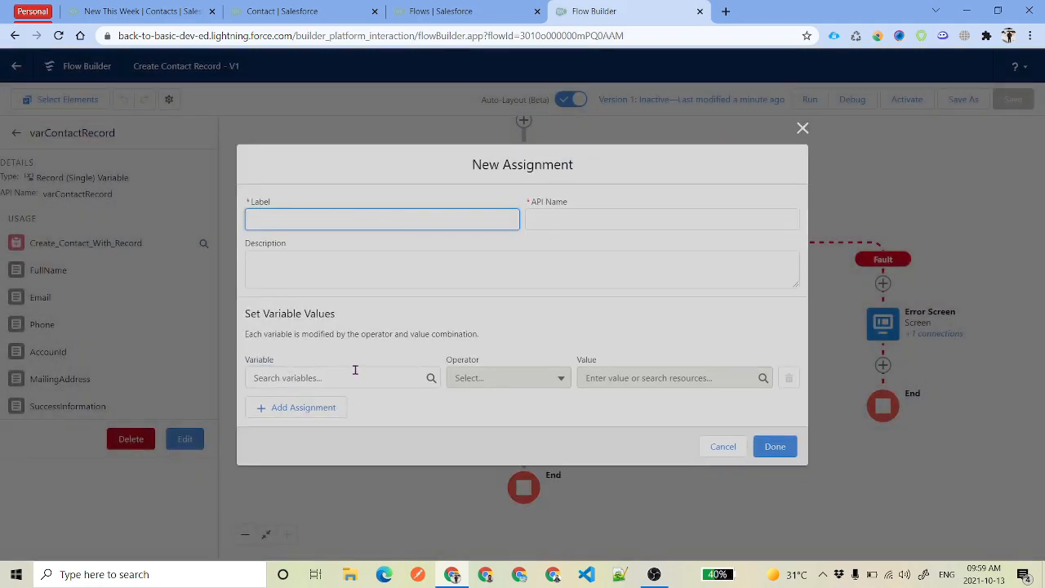
Make varContactRecord's First Name field the first assignment target
{"action": "left_click", "coordinate": [355, 369]}
{"action": "type", "text": "v"}
{"action": "key", "text": "BackSpace"}
{"action": "type", "text": "va"}
{"action": "left_click", "coordinate": [403, 439]}
{"action": "type", "text": "For"}
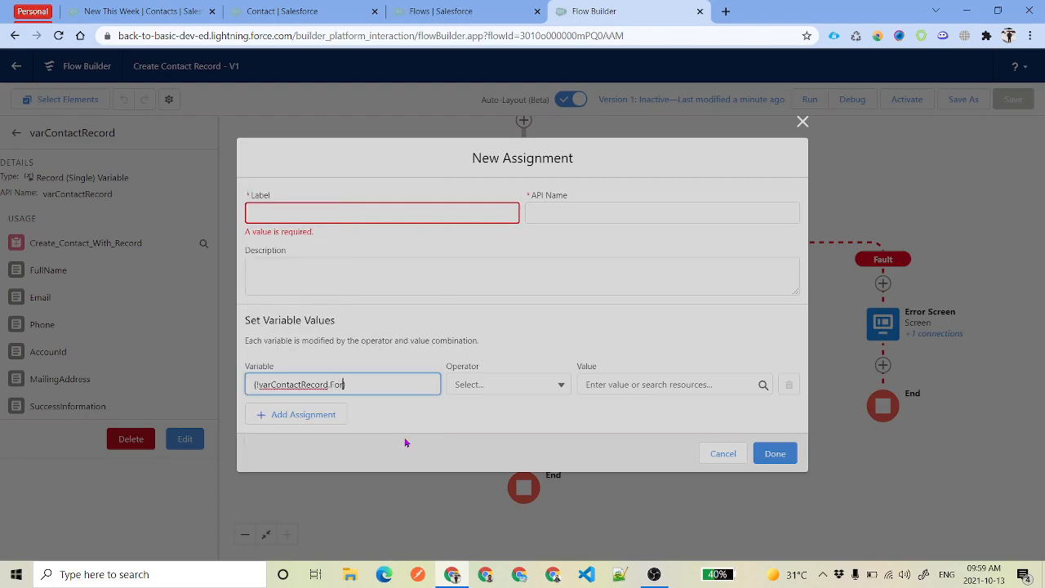
{"action": "key", "text": "BackSpace"}
{"action": "type", "text": "ir"}
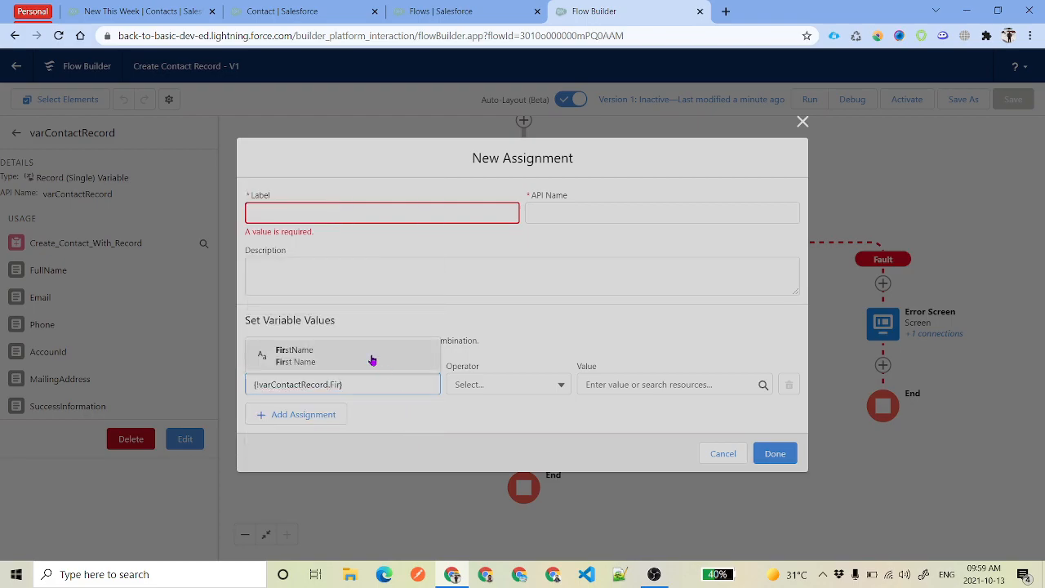
{"action": "left_click", "coordinate": [373, 359]}
{"action": "left_click", "coordinate": [633, 422]}
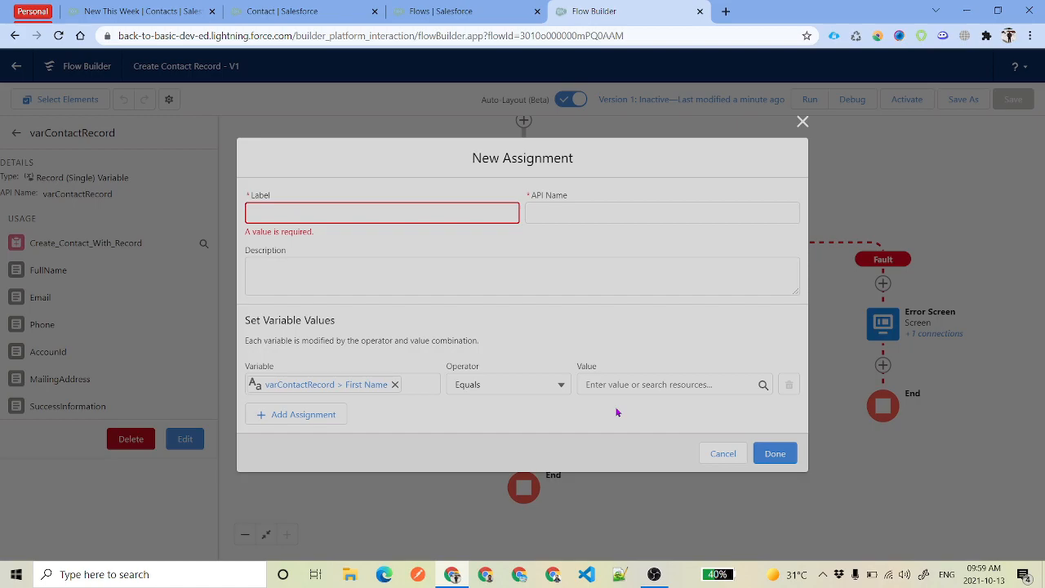
Assign it the First Name value from the FullName screen input
{"action": "left_click", "coordinate": [627, 384]}
{"action": "type", "text": "Fi"}
{"action": "key", "text": "BackSpace"}
{"action": "key", "text": "BackSpace"}
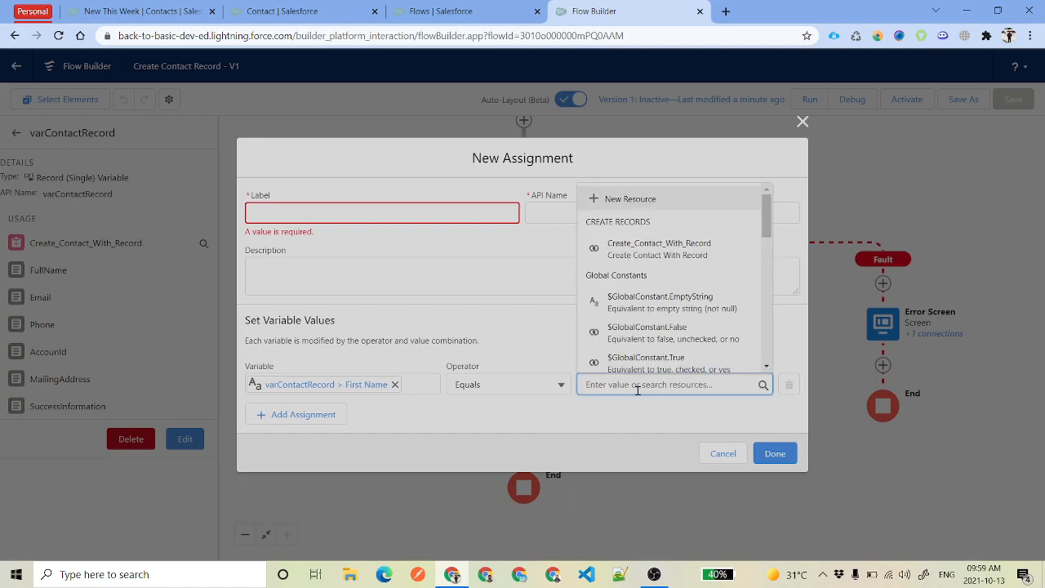
{"action": "type", "text": "Ma"}
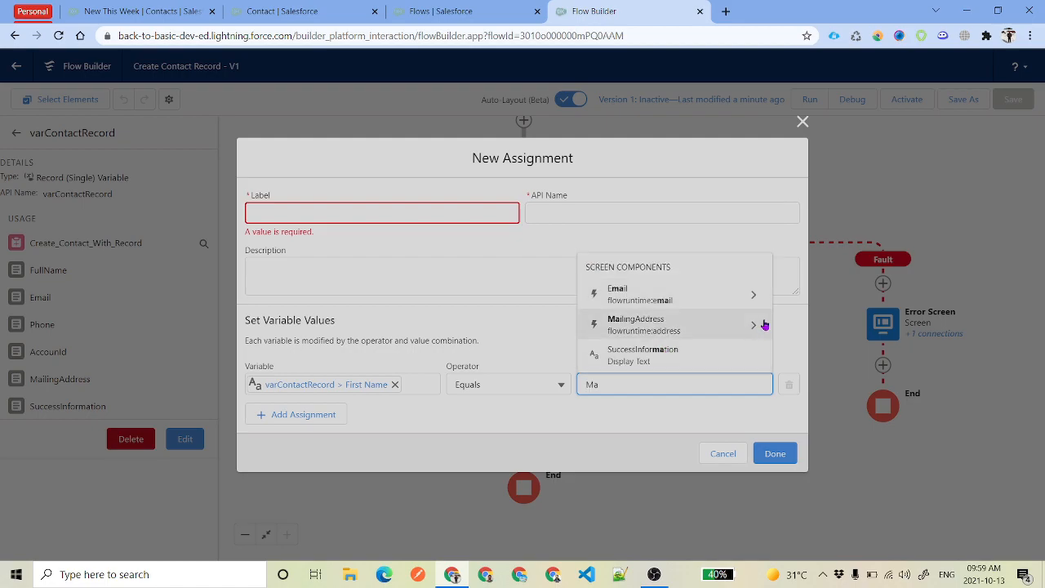
{"action": "left_click", "coordinate": [597, 321]}
Label the assignment 'Assign Values to Contact Records' so its API Name fills in
{"action": "left_click", "coordinate": [313, 211]}
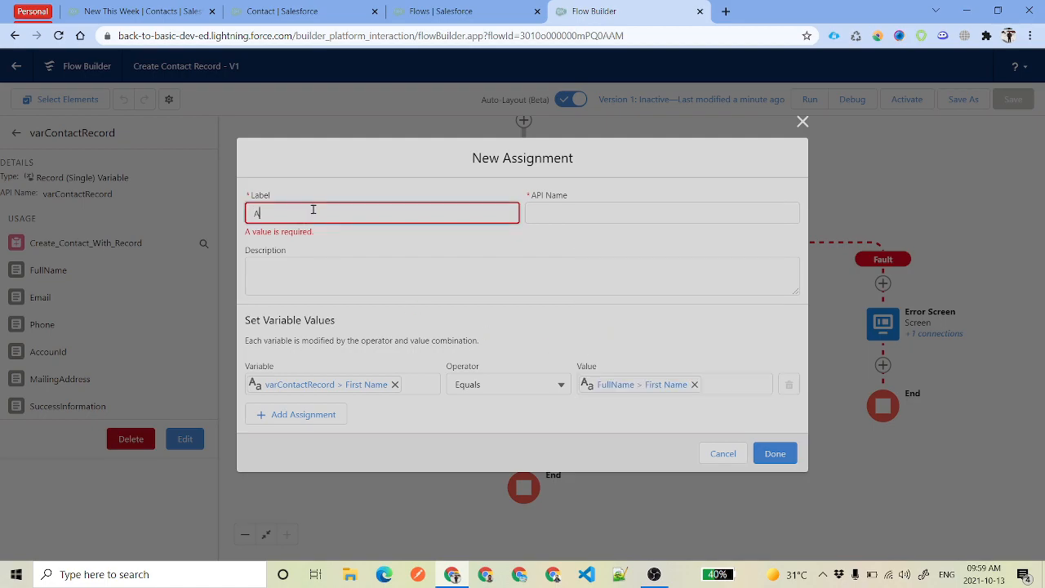
{"action": "type", "text": "Assign Values to Contact Records"}
{"action": "key", "text": "Tab"}
{"action": "left_click", "coordinate": [361, 418]}
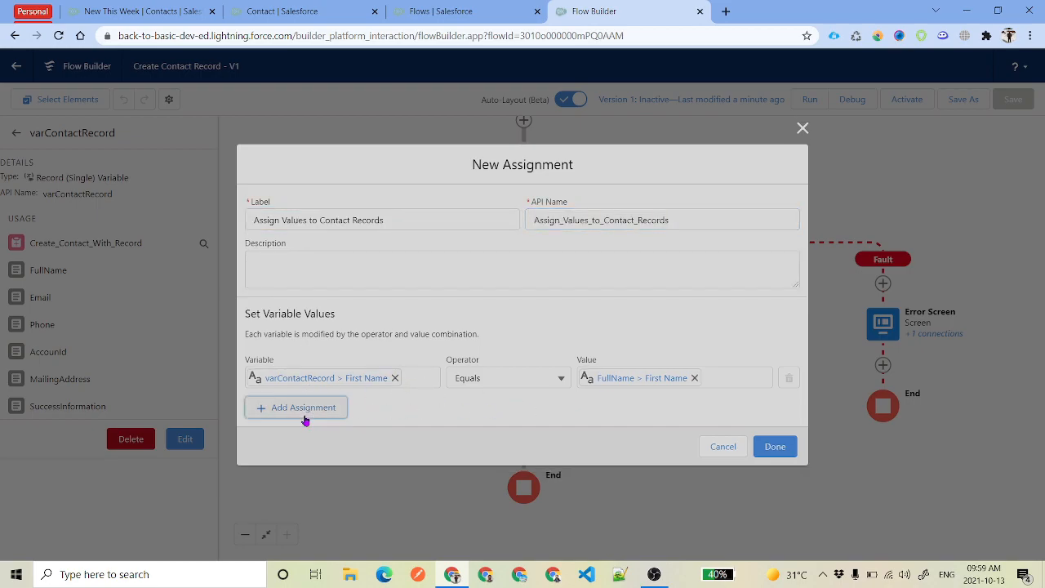
Add varContactRecord rows for Last Name, Email and Account ID, then finish the assignment
{"action": "left_click", "coordinate": [305, 412]}
{"action": "left_click", "coordinate": [332, 399]}
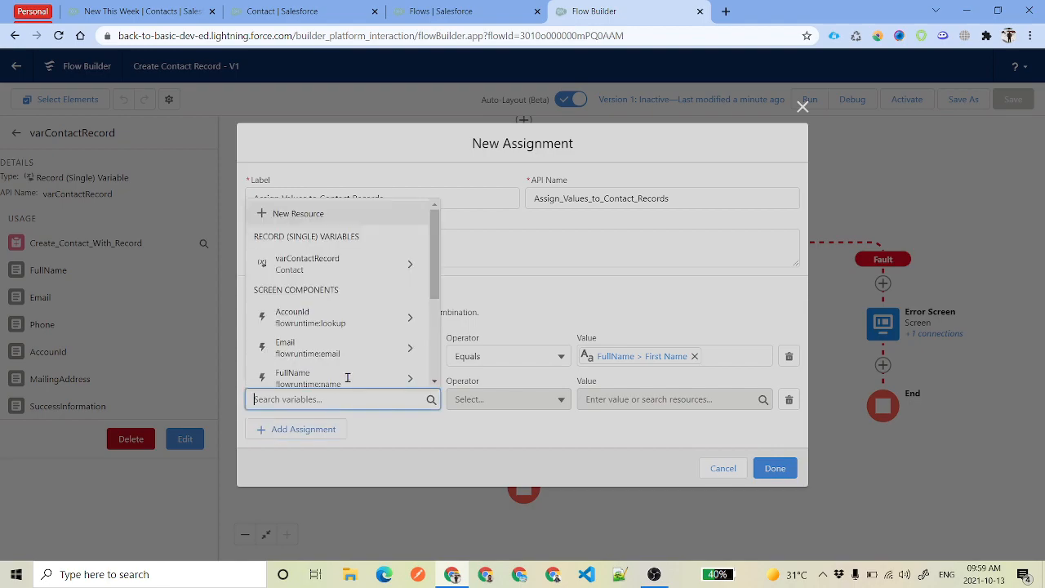
{"action": "left_click", "coordinate": [414, 263]}
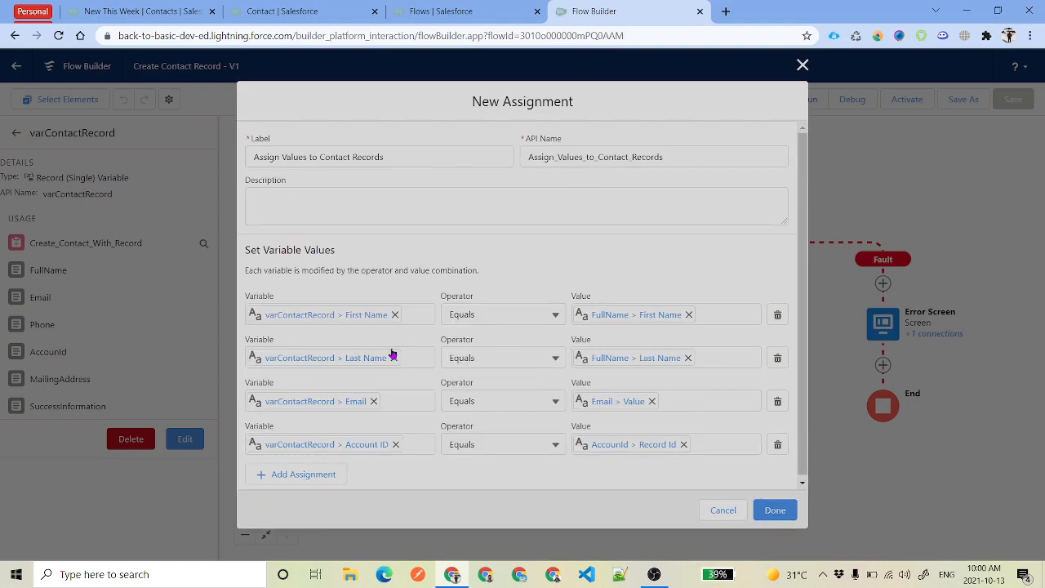
{"action": "scroll", "coordinate": [490, 408], "scroll_direction": "down", "scroll_amount": 1}
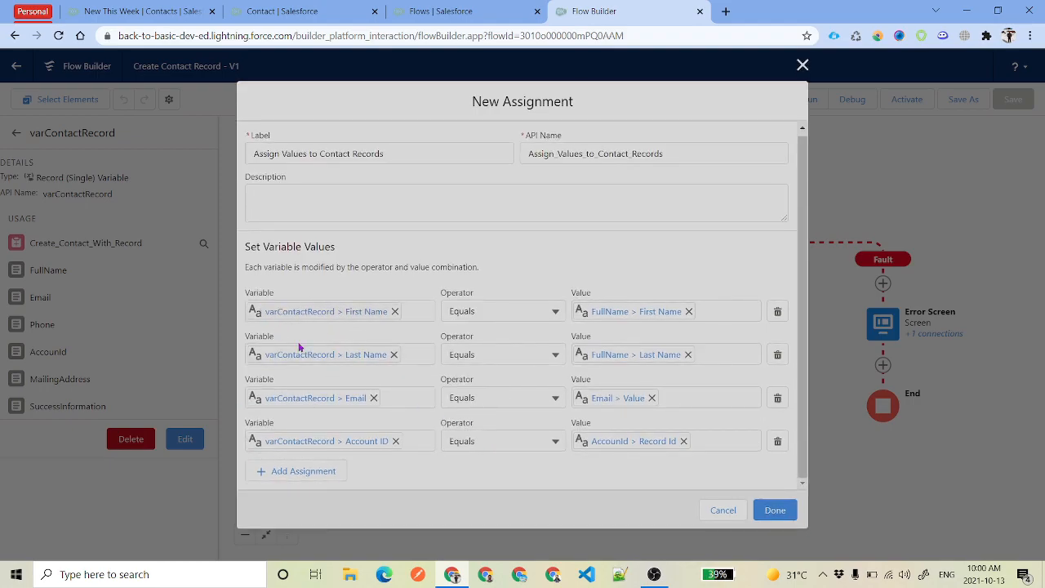
{"action": "left_click", "coordinate": [773, 517]}
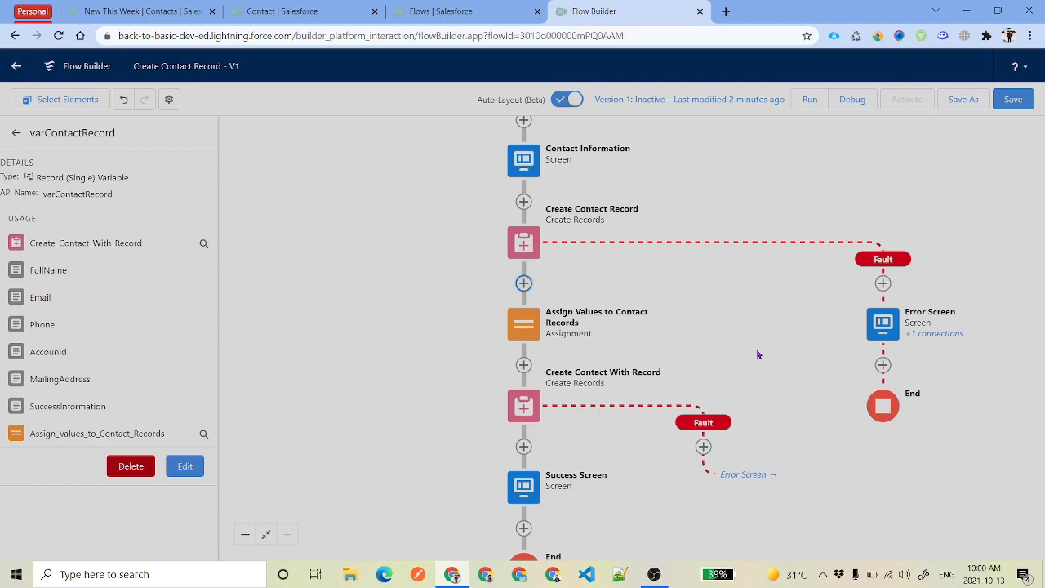
Fit the flow to view, save it, and start a new debug run
{"action": "left_click", "coordinate": [266, 534]}
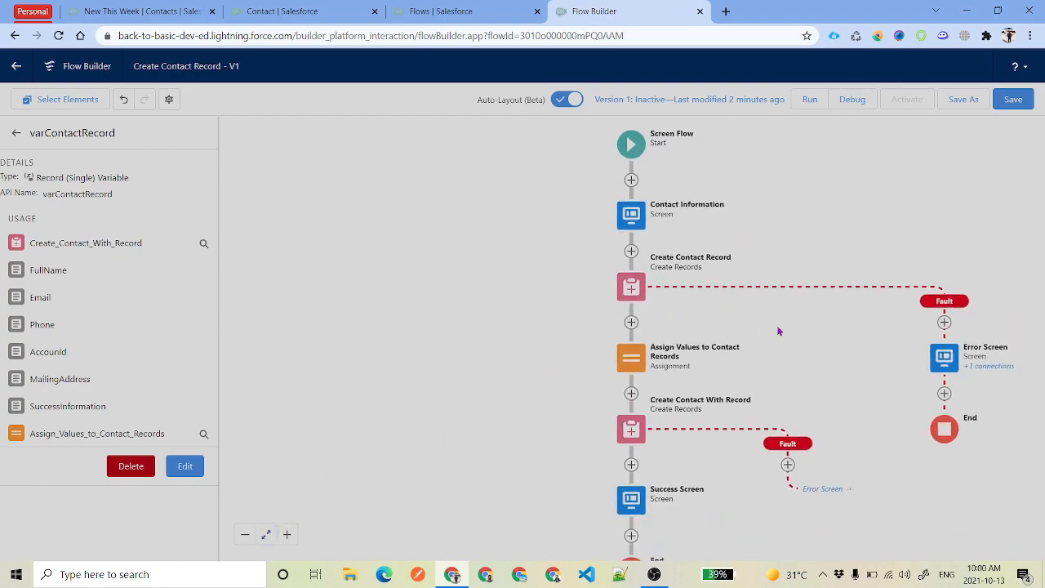
{"action": "left_click", "coordinate": [1013, 99]}
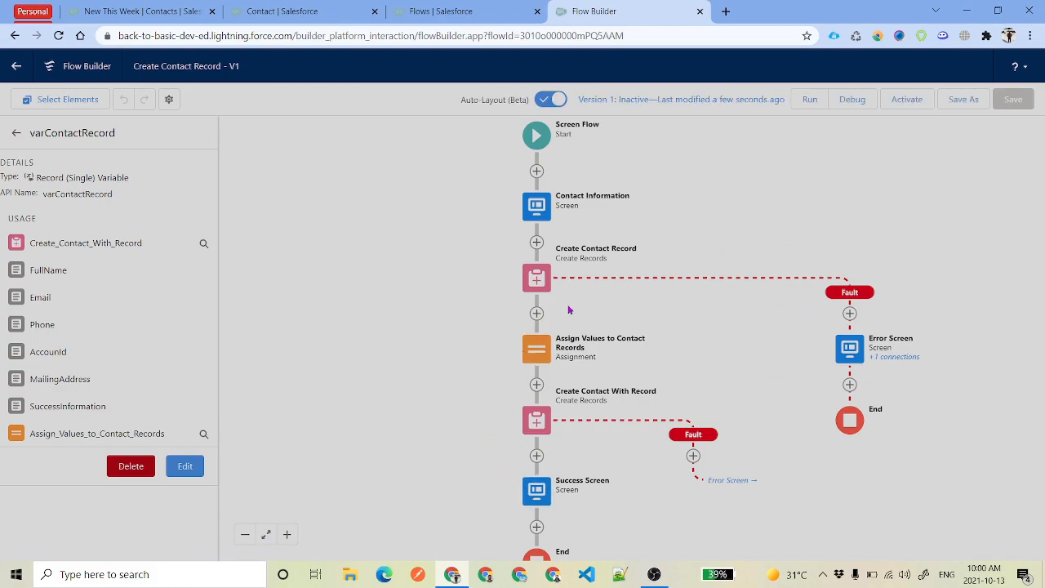
{"action": "left_click", "coordinate": [841, 102]}
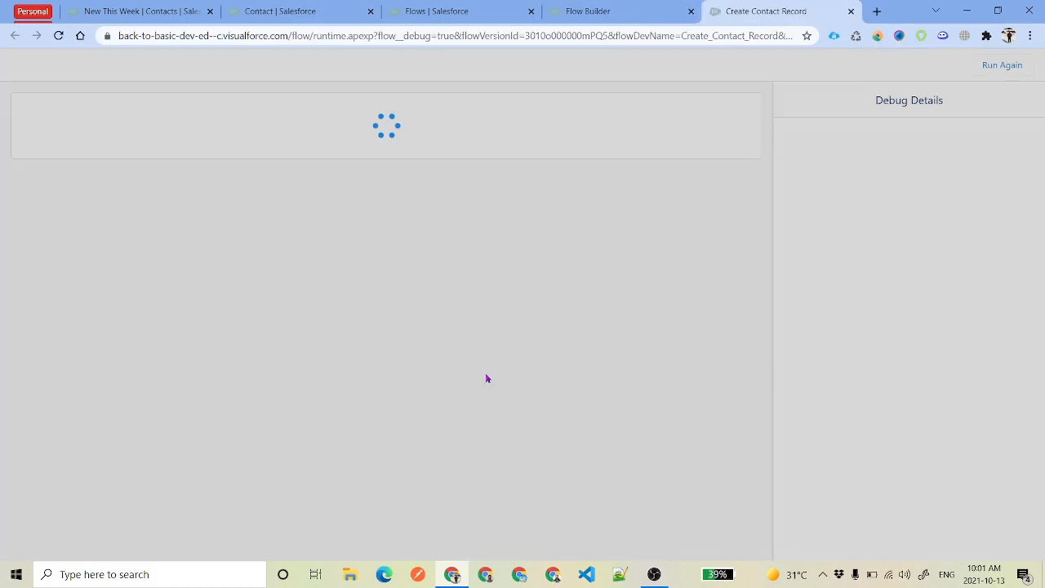
Enter a test contact with the Burlington Textiles Corp of America account and submit it
{"action": "type", "text": "Martha"}
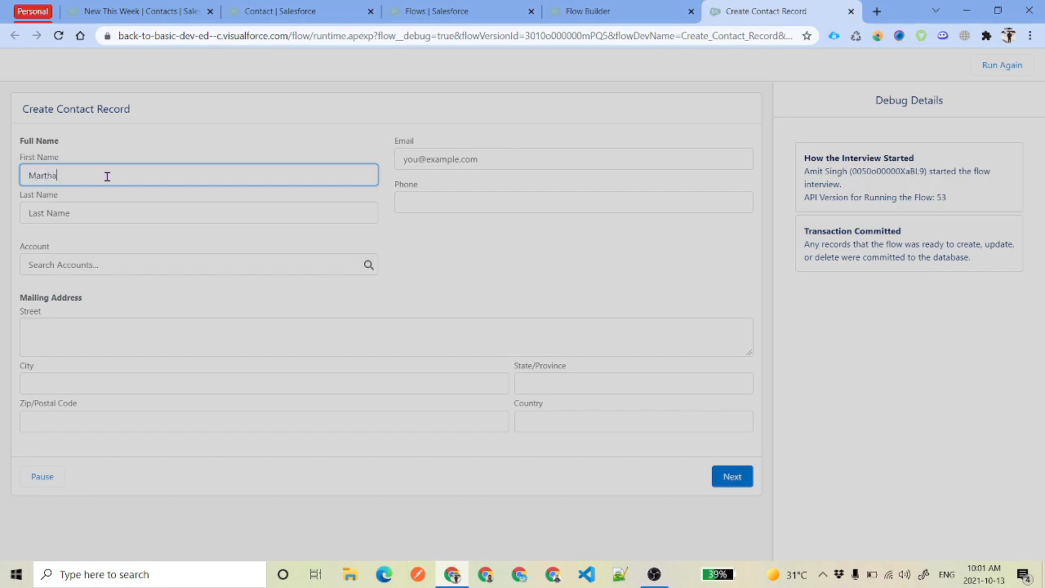
{"action": "key", "text": "Tab"}
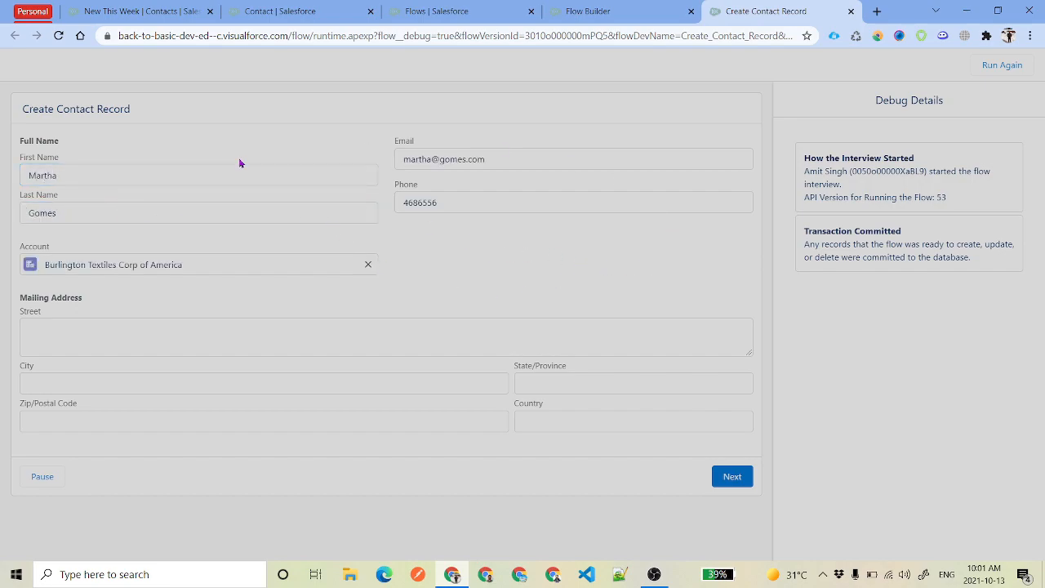
{"action": "left_click", "coordinate": [732, 477]}
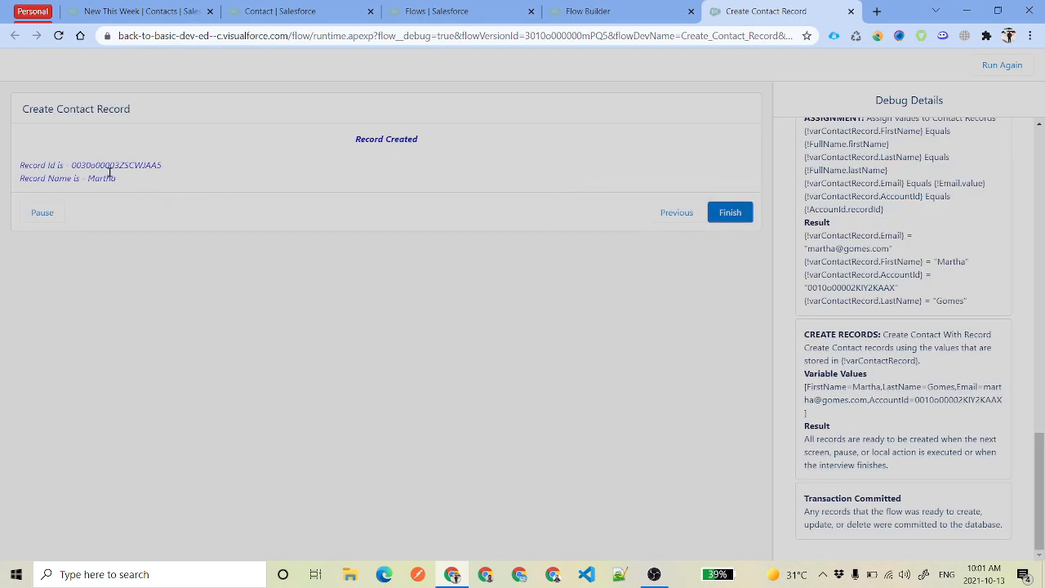
Point out the Record Created message and the new record's ID, name and first name
{"action": "left_click_drag", "start_coordinate": [352, 142], "coordinate": [463, 151]}
{"action": "left_click_drag", "start_coordinate": [135, 181], "coordinate": [15, 175]}
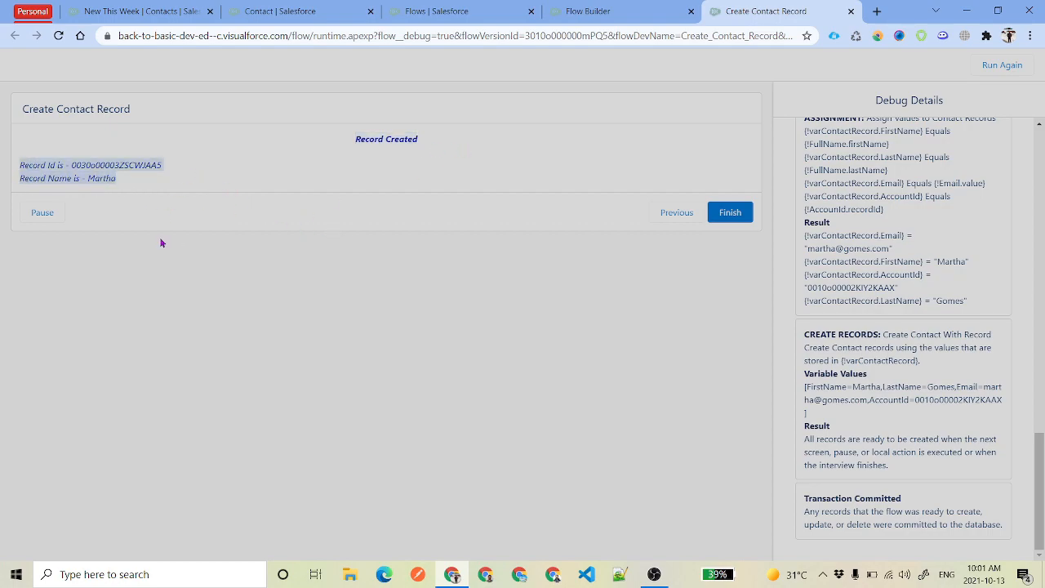
{"action": "double_click", "coordinate": [107, 175]}
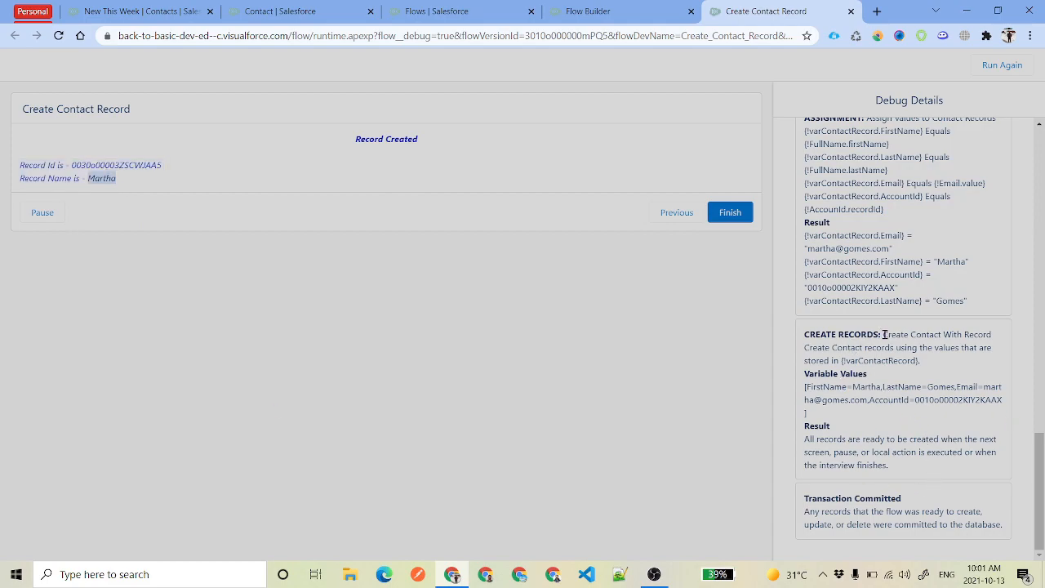
Review the Create Contact With Record debug entries, then bring up the New This Week contacts list
{"action": "left_click_drag", "start_coordinate": [884, 334], "coordinate": [1005, 339]}
{"action": "left_click", "coordinate": [909, 399]}
{"action": "left_click_drag", "start_coordinate": [805, 376], "coordinate": [905, 383]}
{"action": "left_click", "coordinate": [904, 435]}
{"action": "triple_click", "coordinate": [803, 441]}
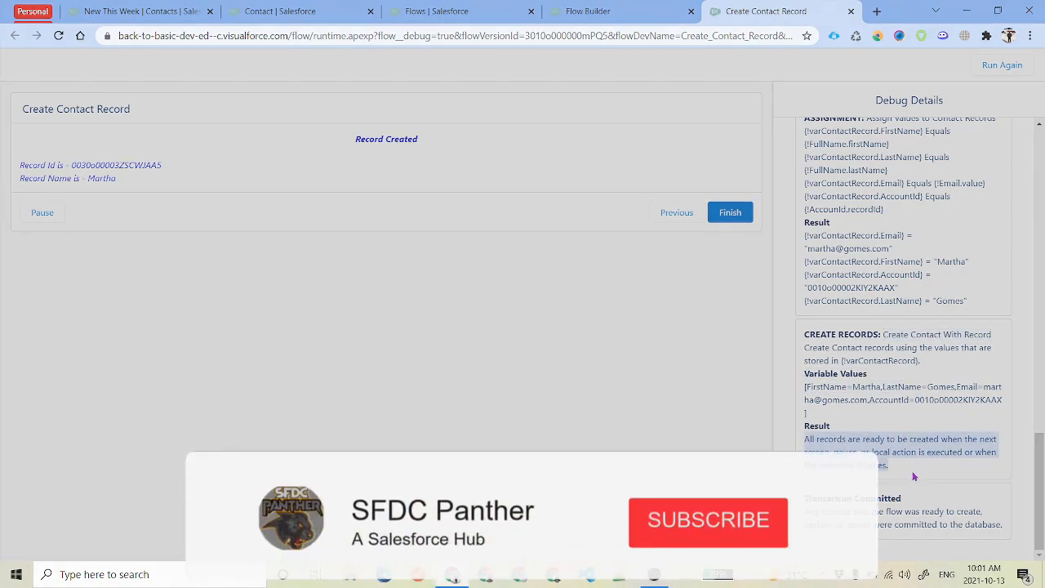
{"action": "left_click", "coordinate": [918, 430]}
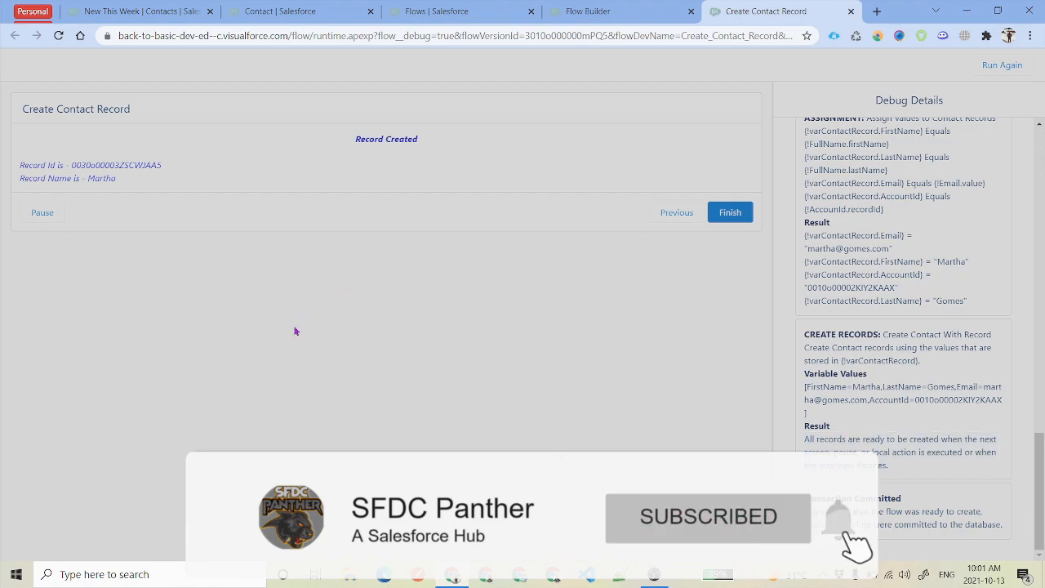
{"action": "left_click", "coordinate": [147, 8]}
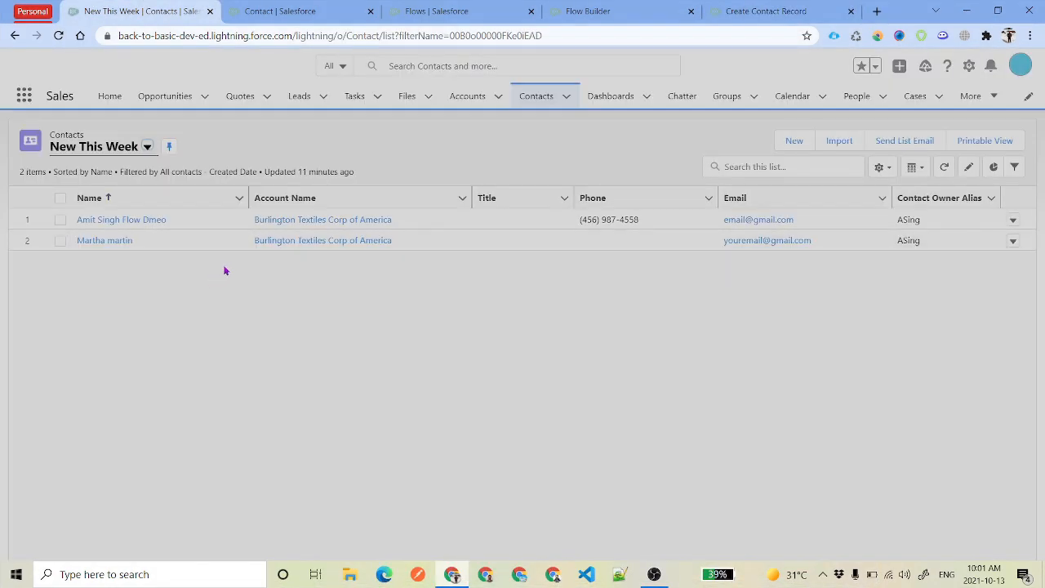
Refresh the New This Week list to show the new contact, then return to the debug results
{"action": "left_click", "coordinate": [944, 167]}
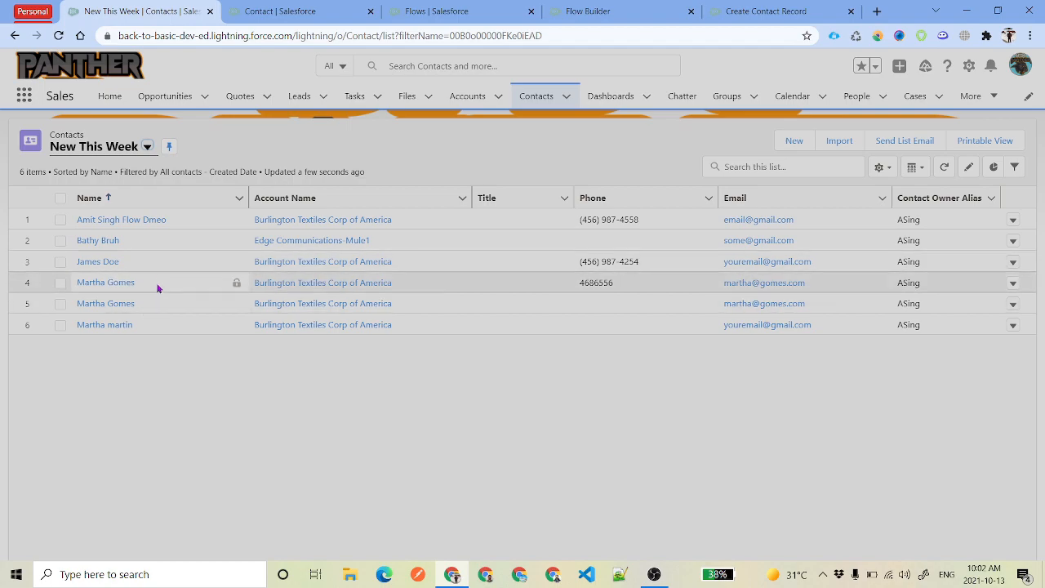
{"action": "left_click", "coordinate": [768, 8]}
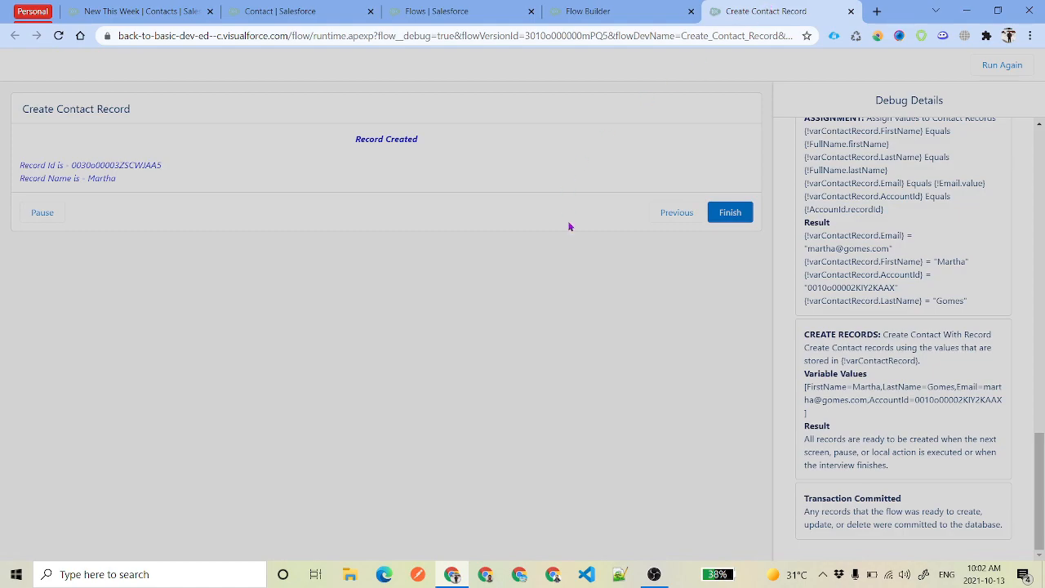
Return to the Create Contact Record – V1 canvas and fit the whole flow from Start to End into view
{"action": "left_click", "coordinate": [589, 10]}
{"action": "left_click_drag", "start_coordinate": [720, 360], "coordinate": [699, 334]}
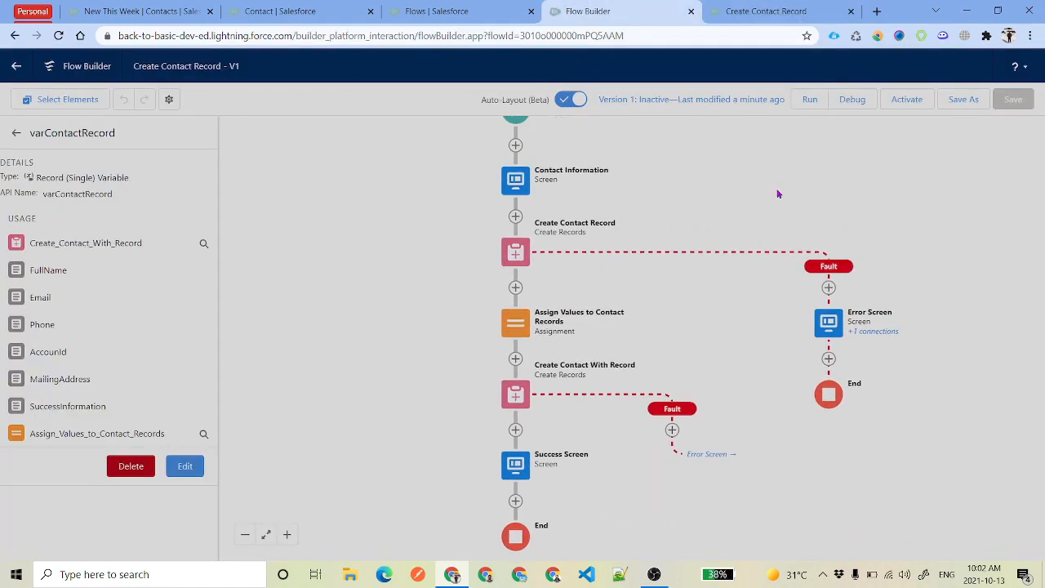
{"action": "left_click_drag", "start_coordinate": [774, 180], "coordinate": [777, 191]}
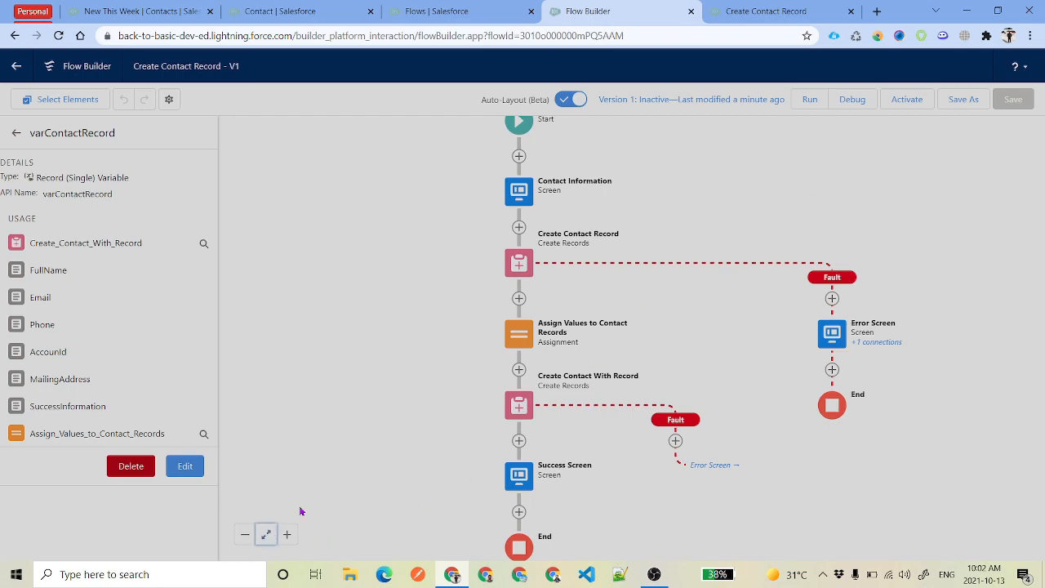
{"action": "left_click", "coordinate": [267, 534]}
{"action": "left_click", "coordinate": [263, 535]}
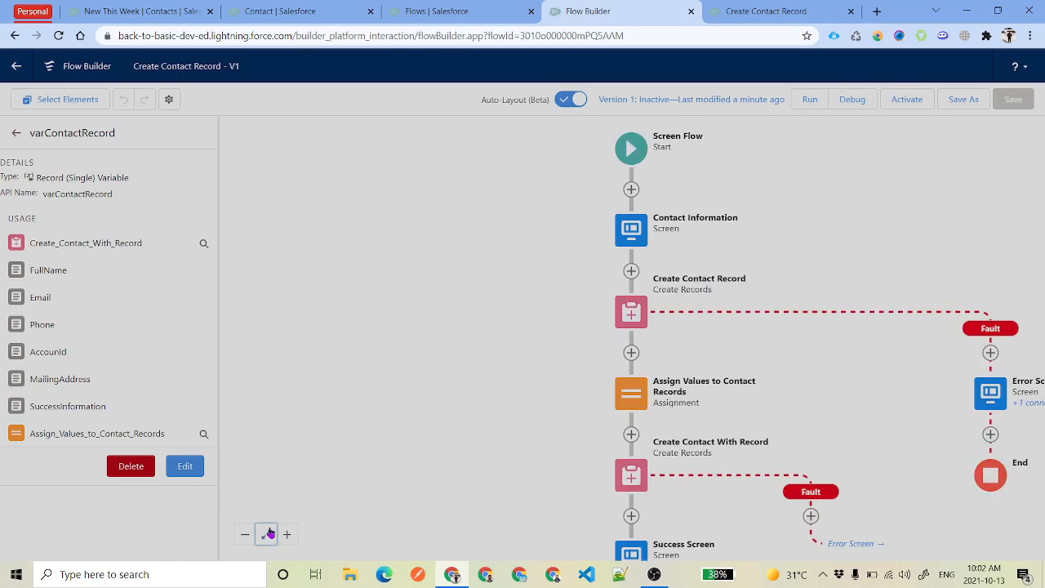